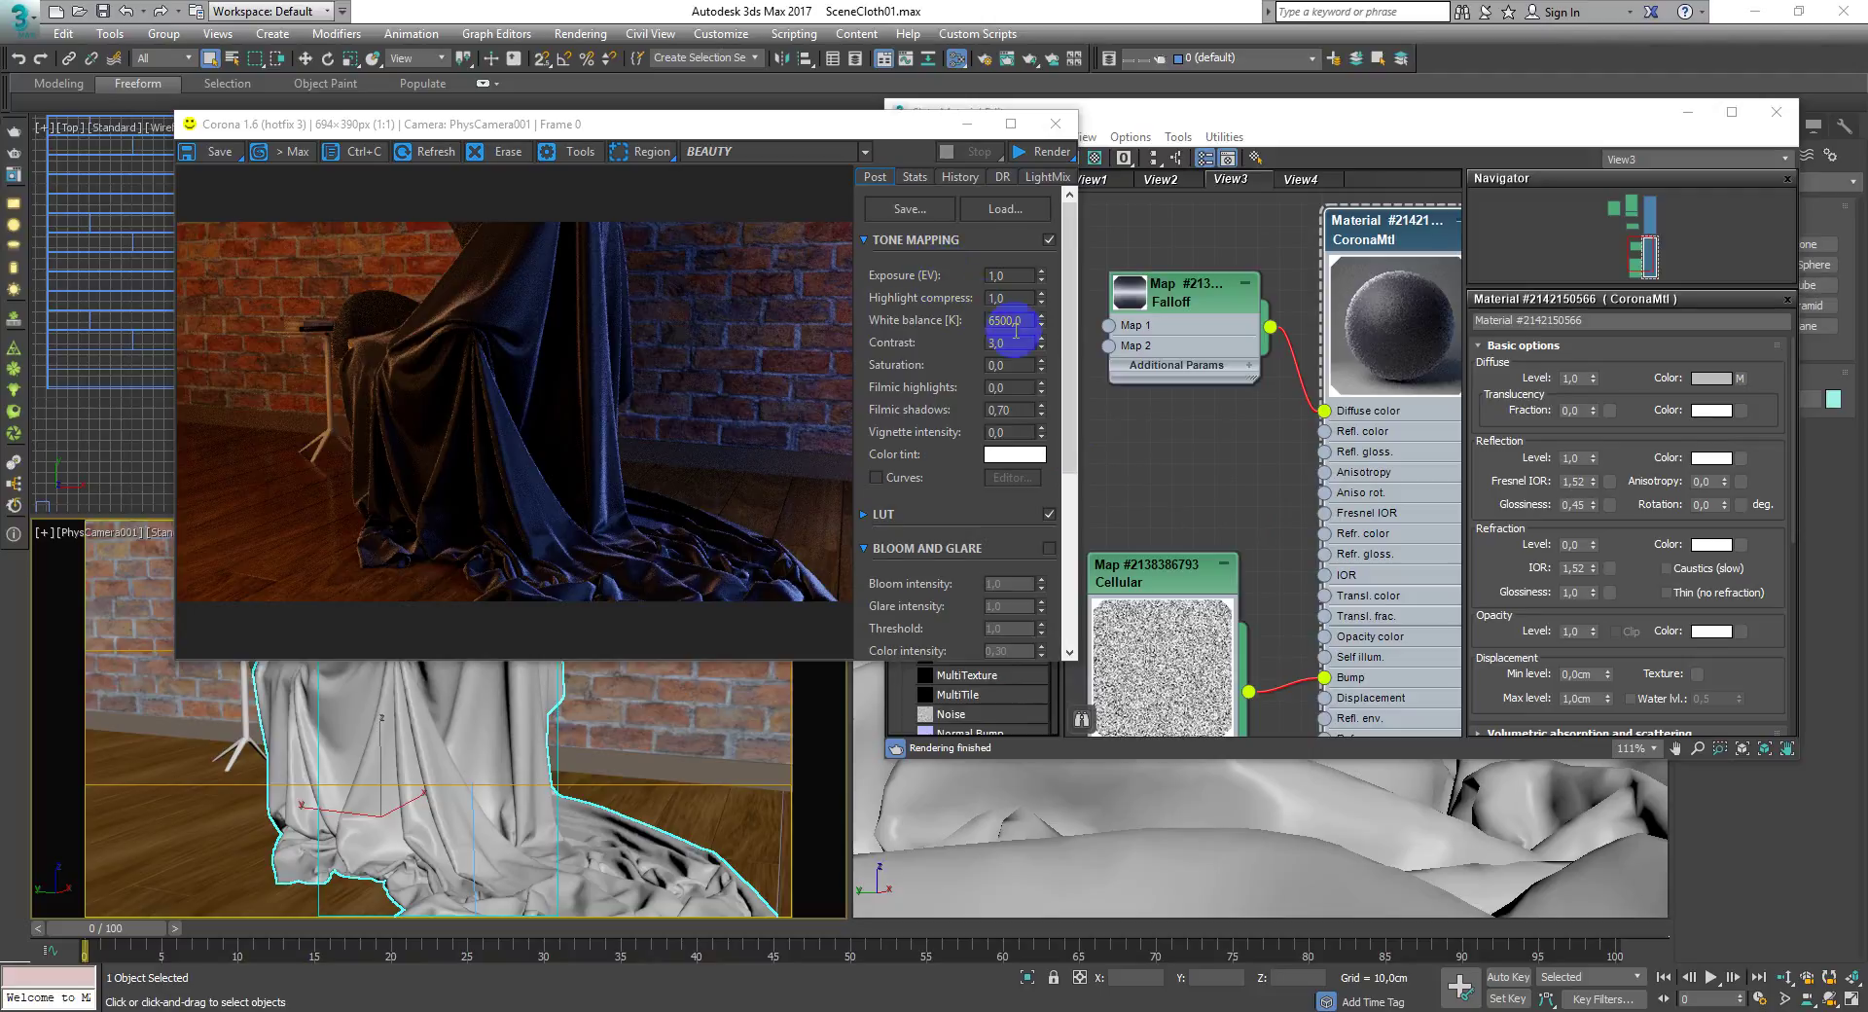
Add a new CoronaMtl to View4 below the existing material
click(1307, 180)
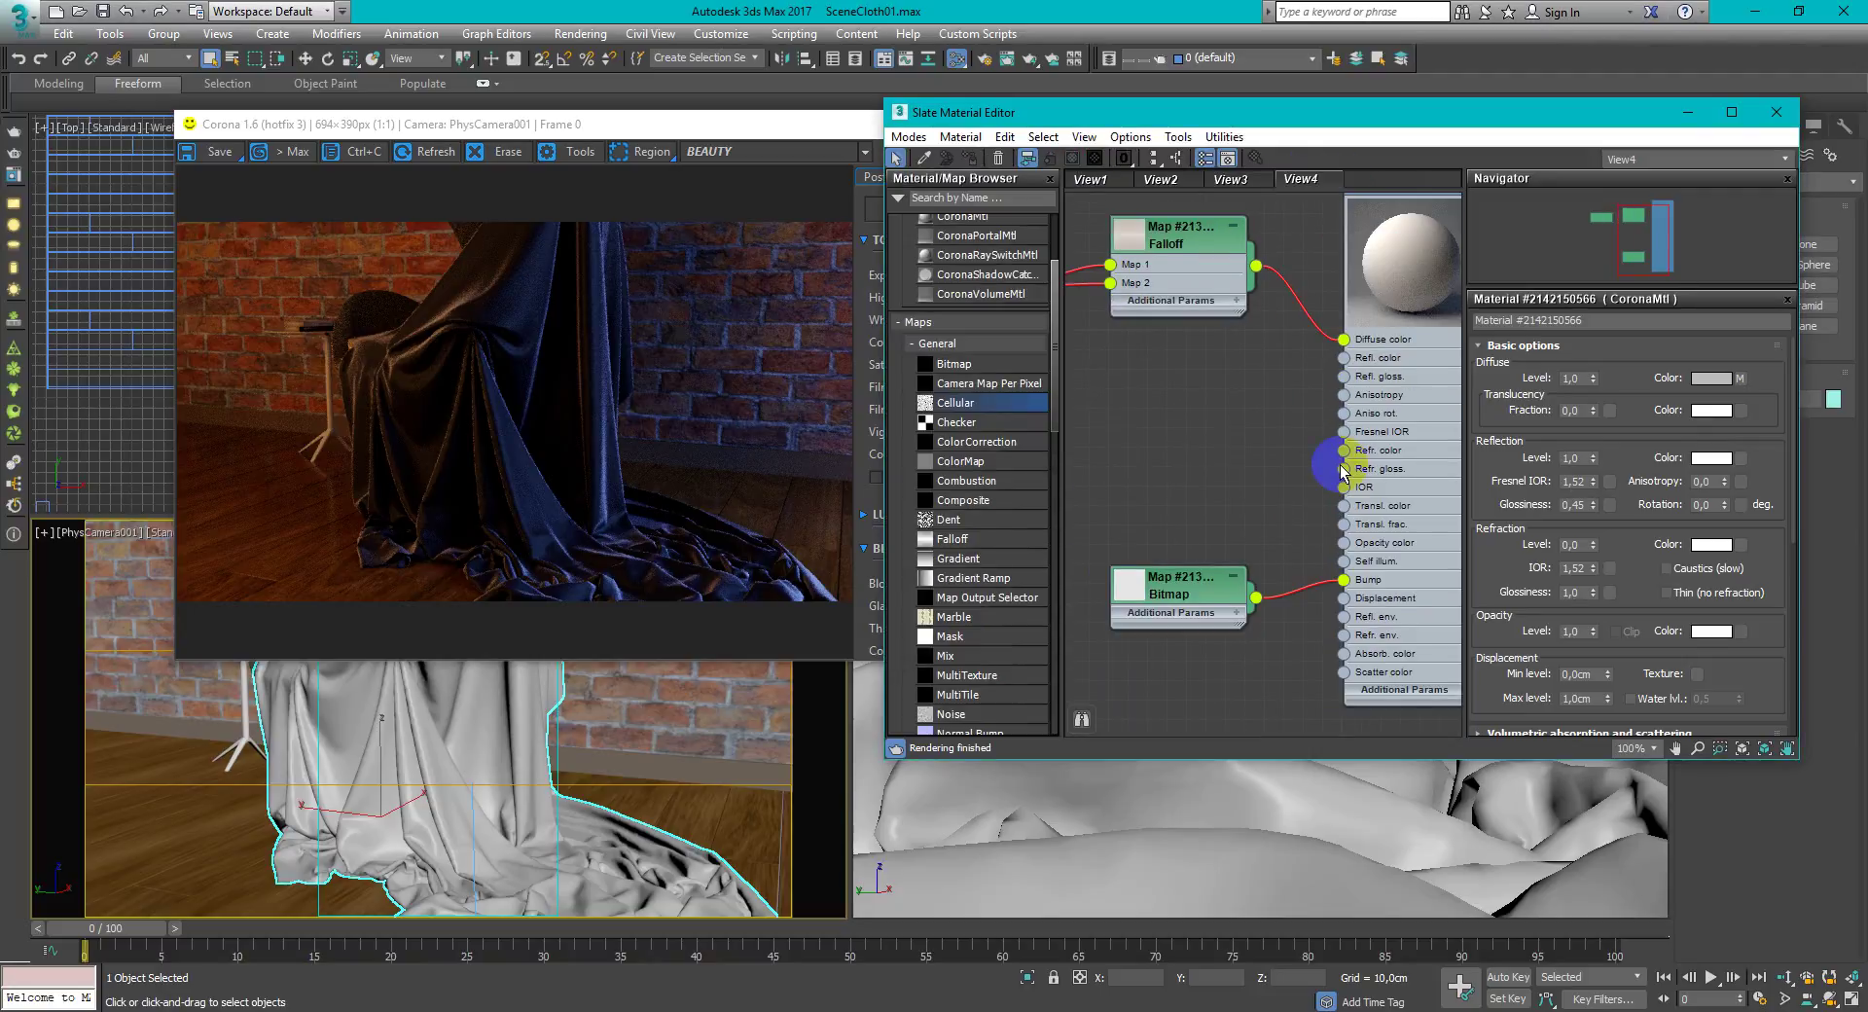
middle_drag(1371, 640, 1302, 371)
scroll(1002, 358, up, 3)
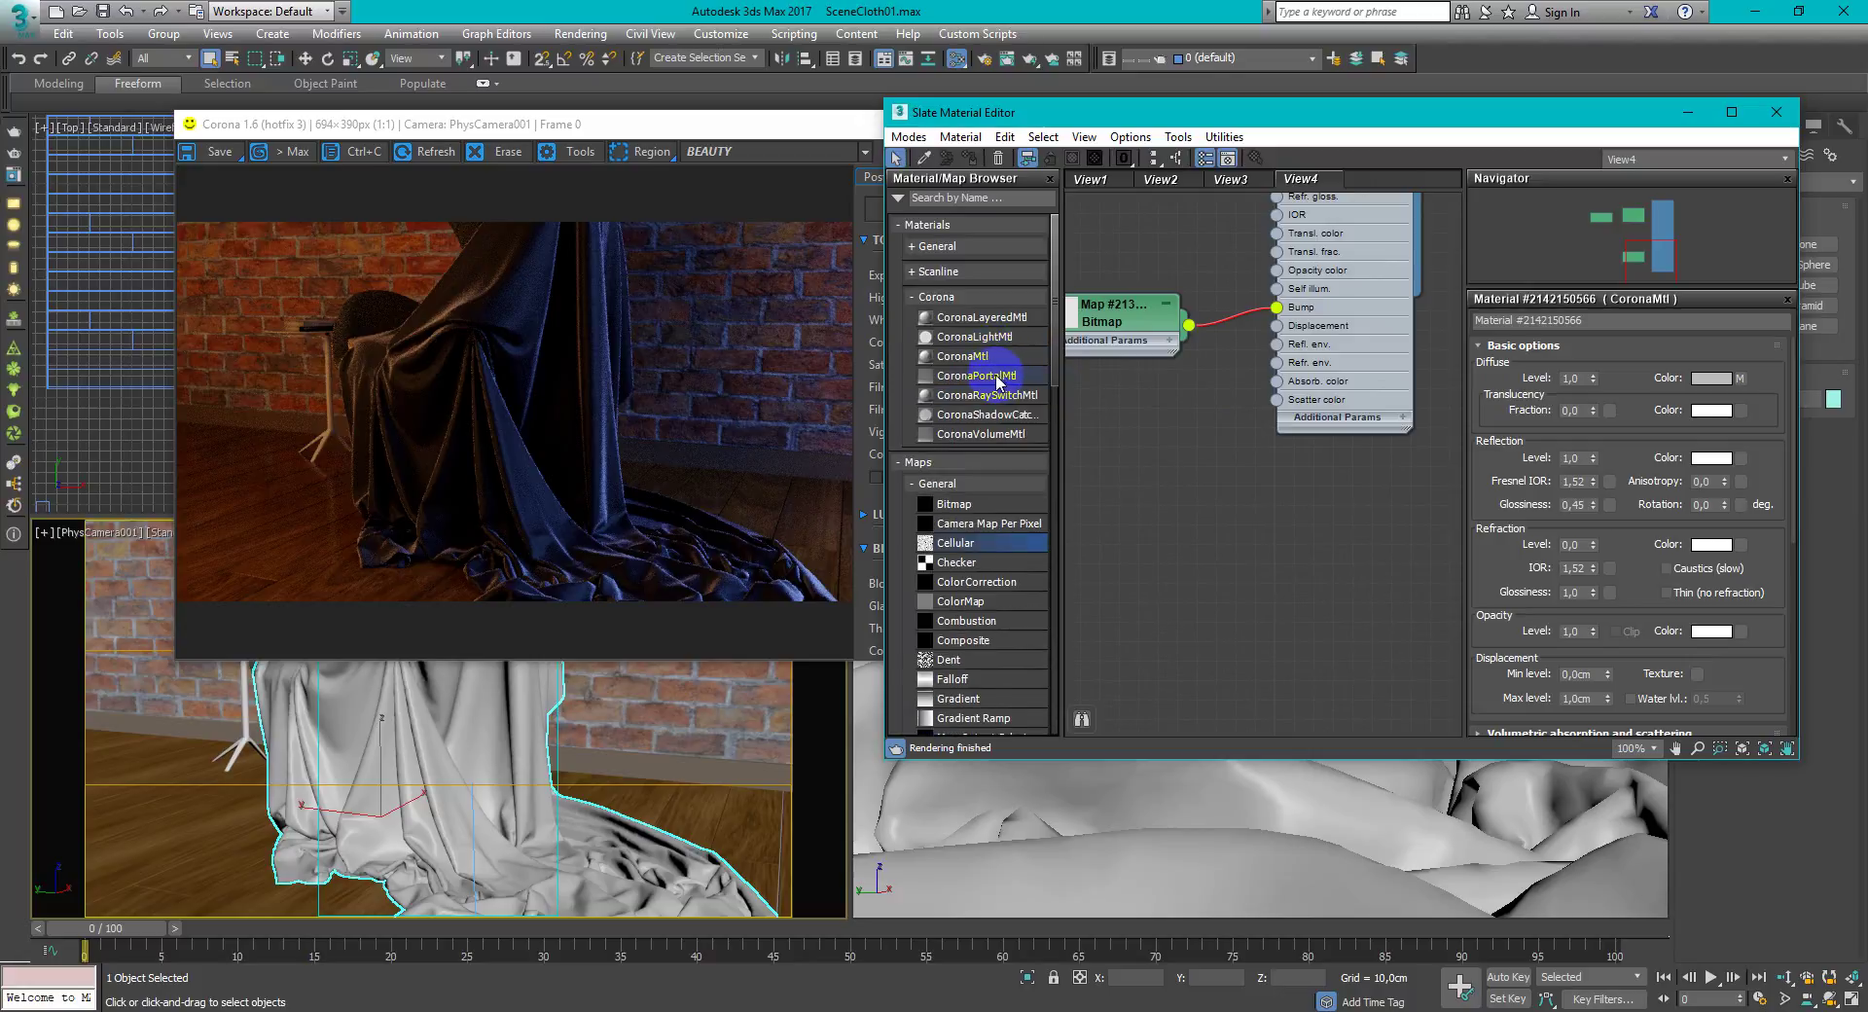
drag(978, 357, 1326, 503)
middle_drag(1224, 561, 1271, 450)
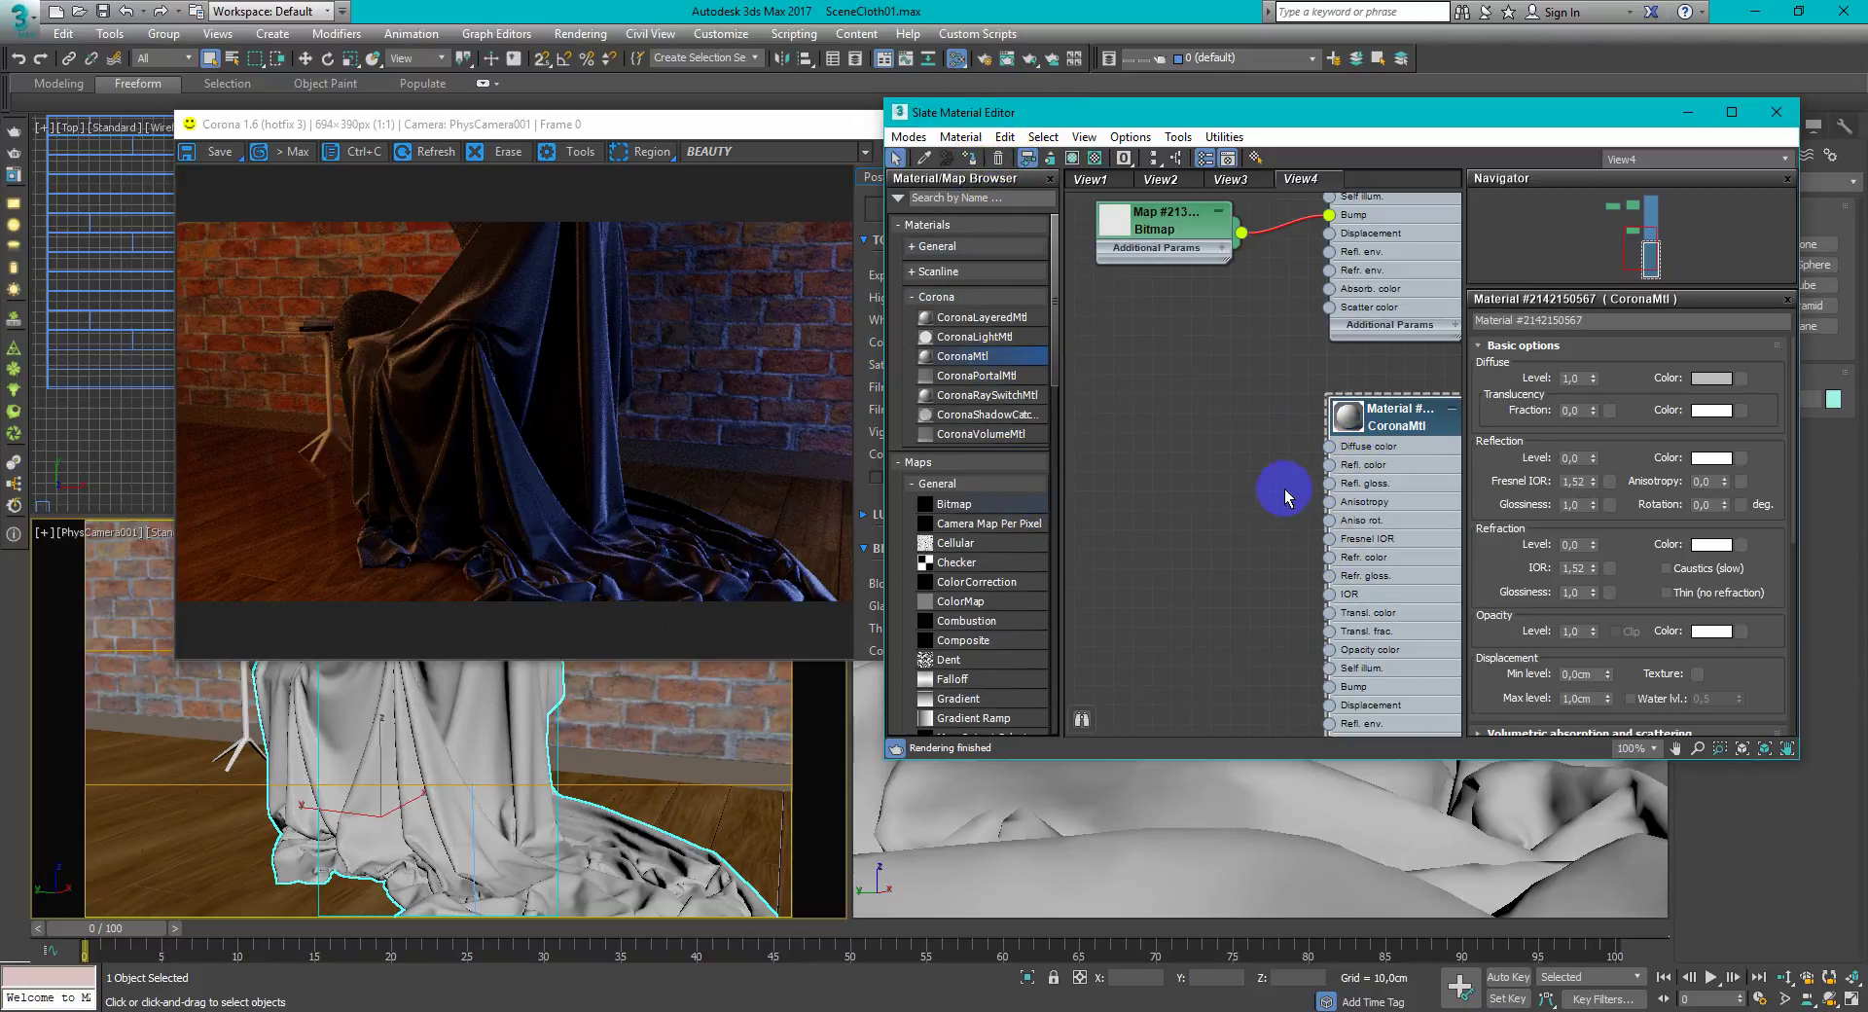
Start the Corona interactive render and assign the new CoronaMtl to the selected cloth
drag(603, 127, 516, 167)
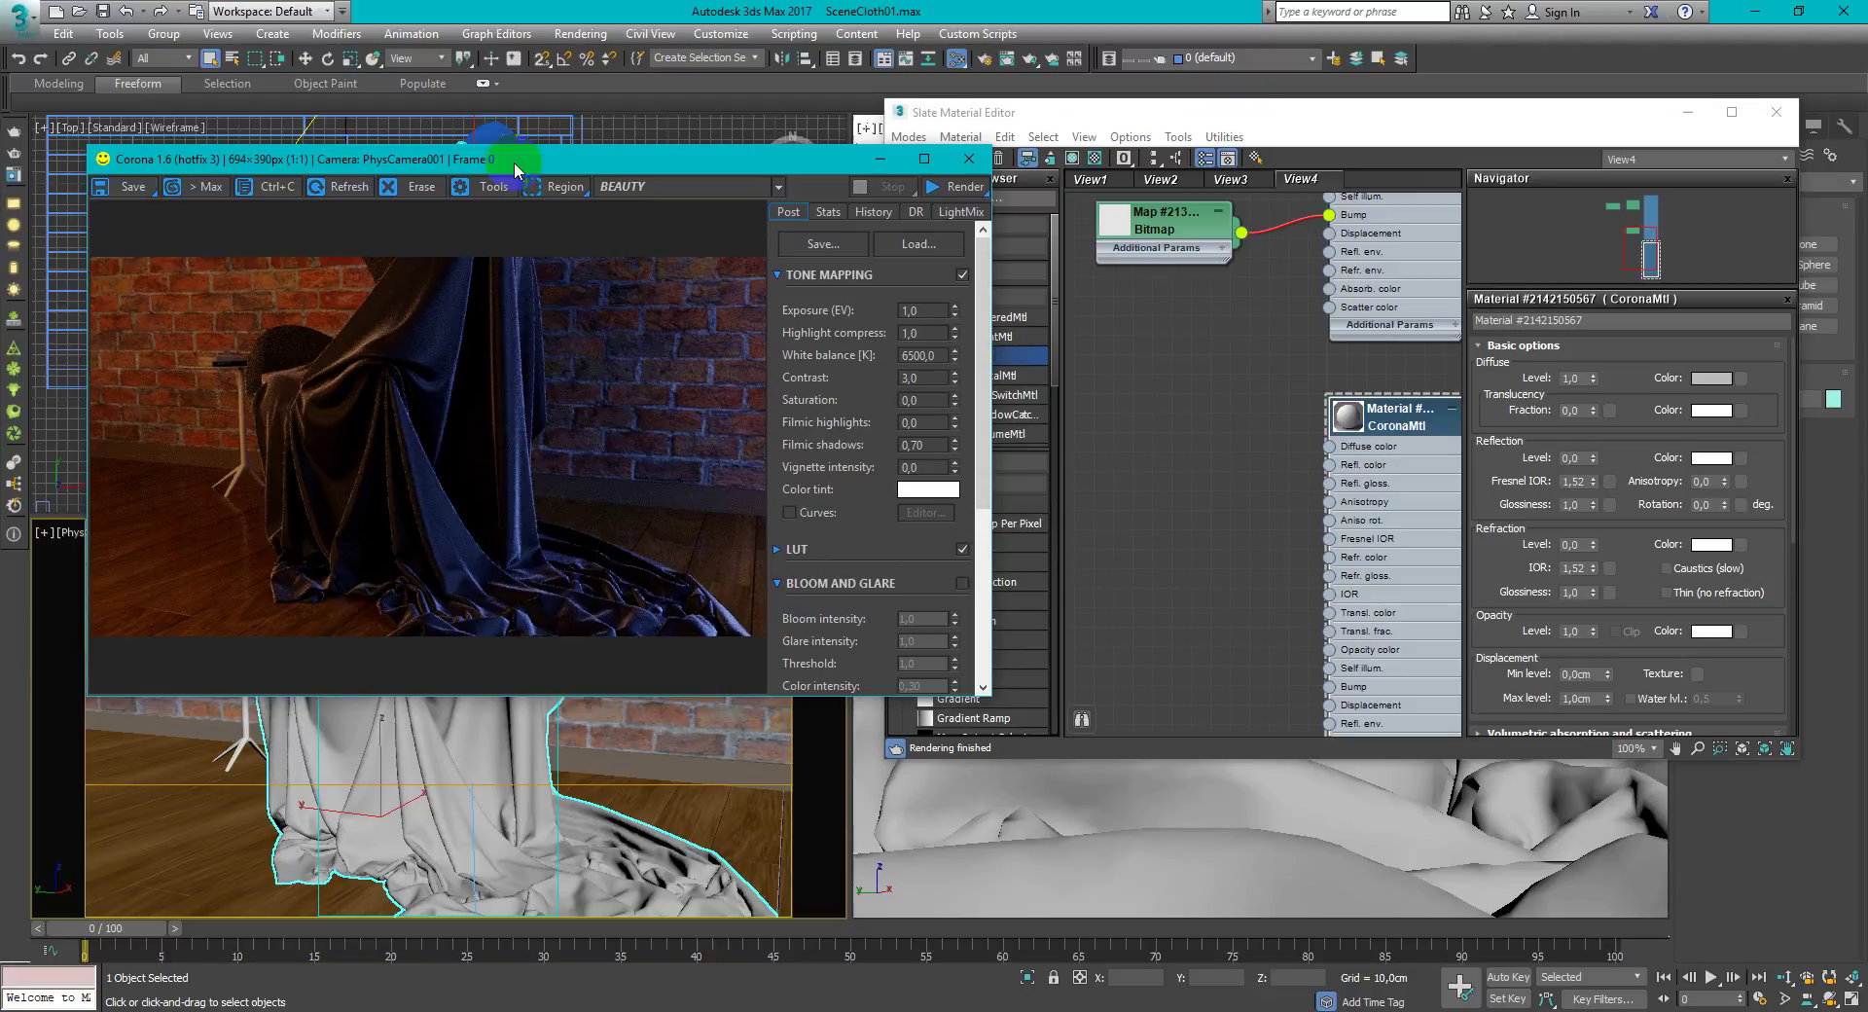
click(15, 152)
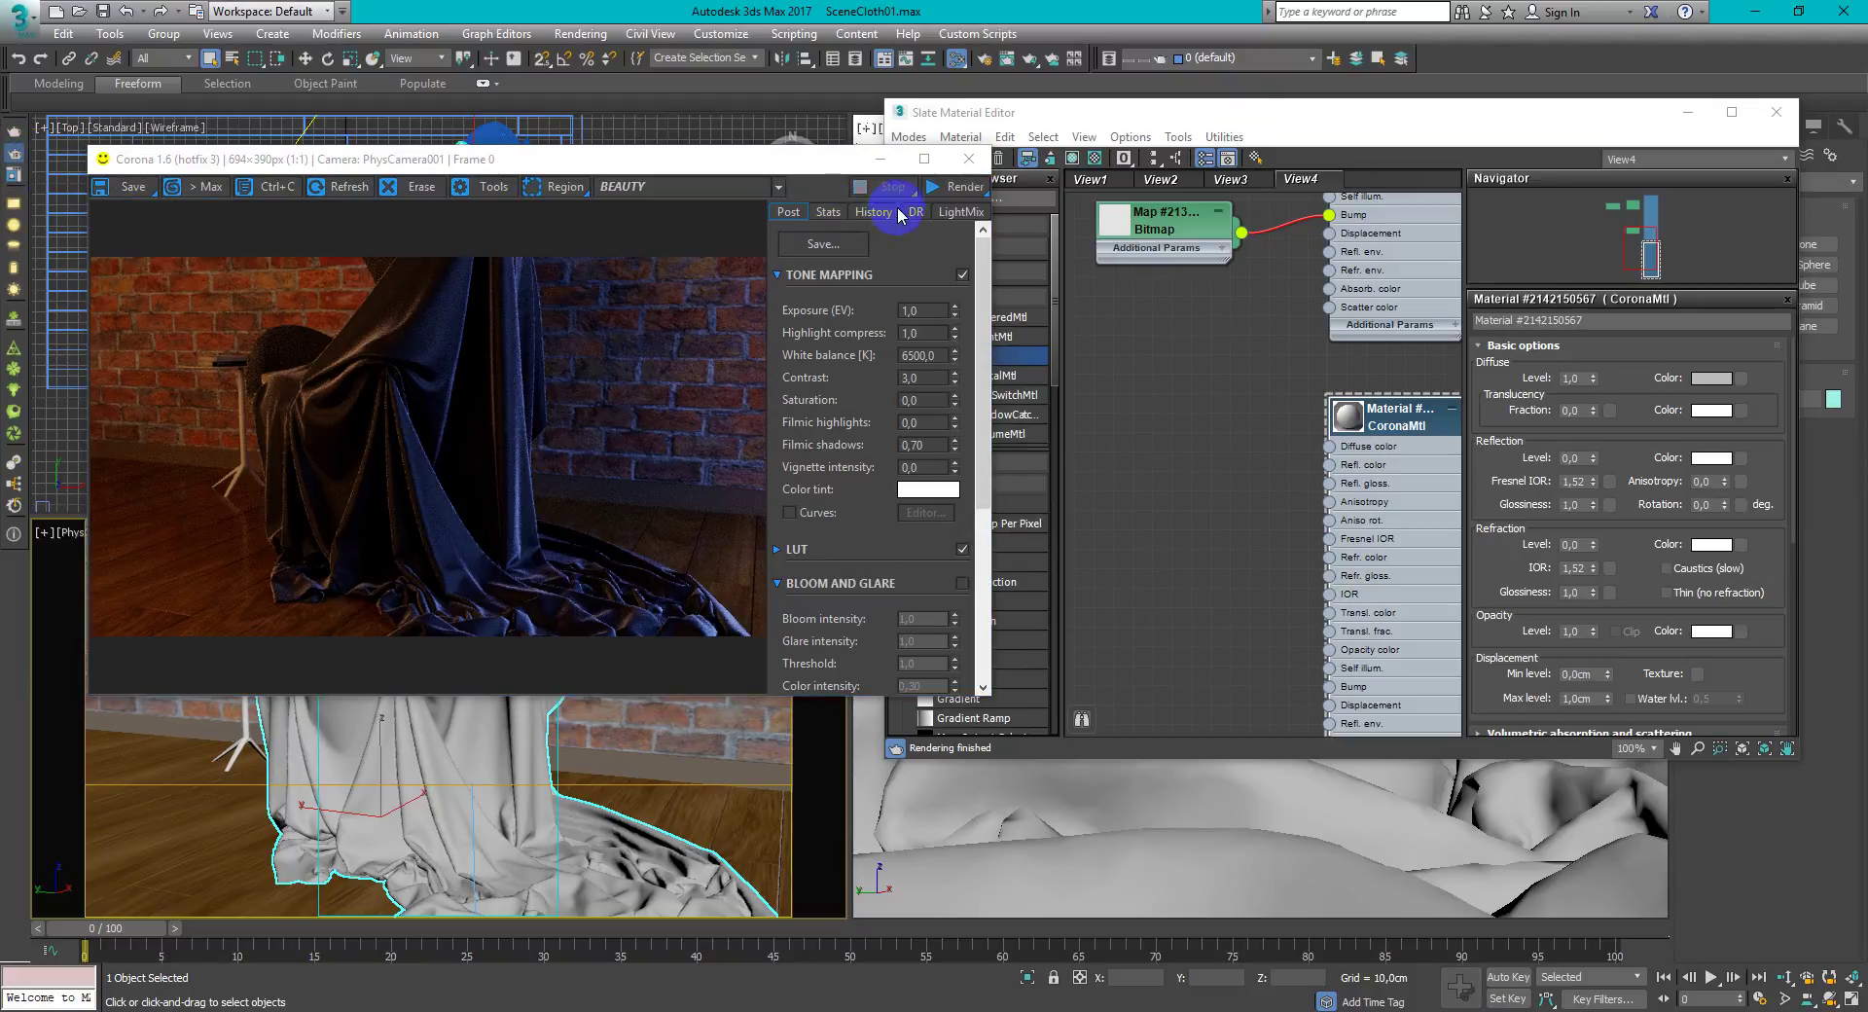
drag(769, 164, 736, 153)
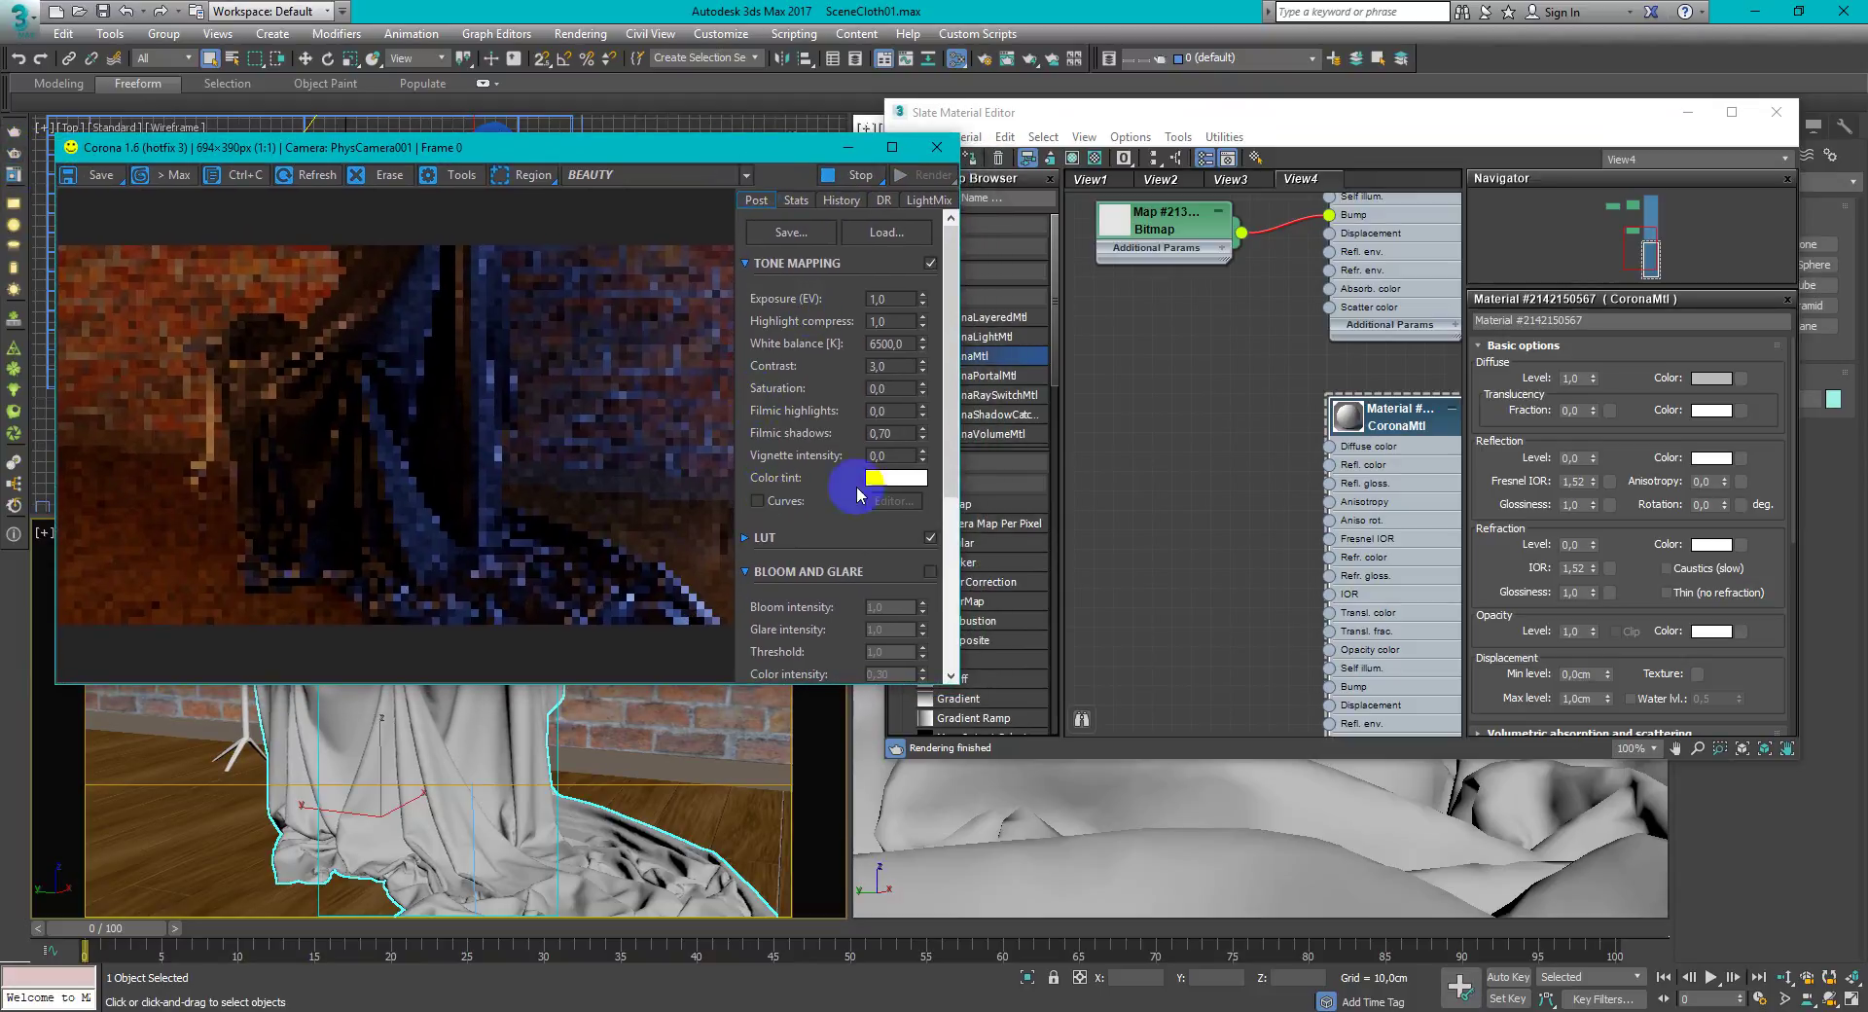
middle_drag(1297, 475, 1270, 441)
click(1379, 393)
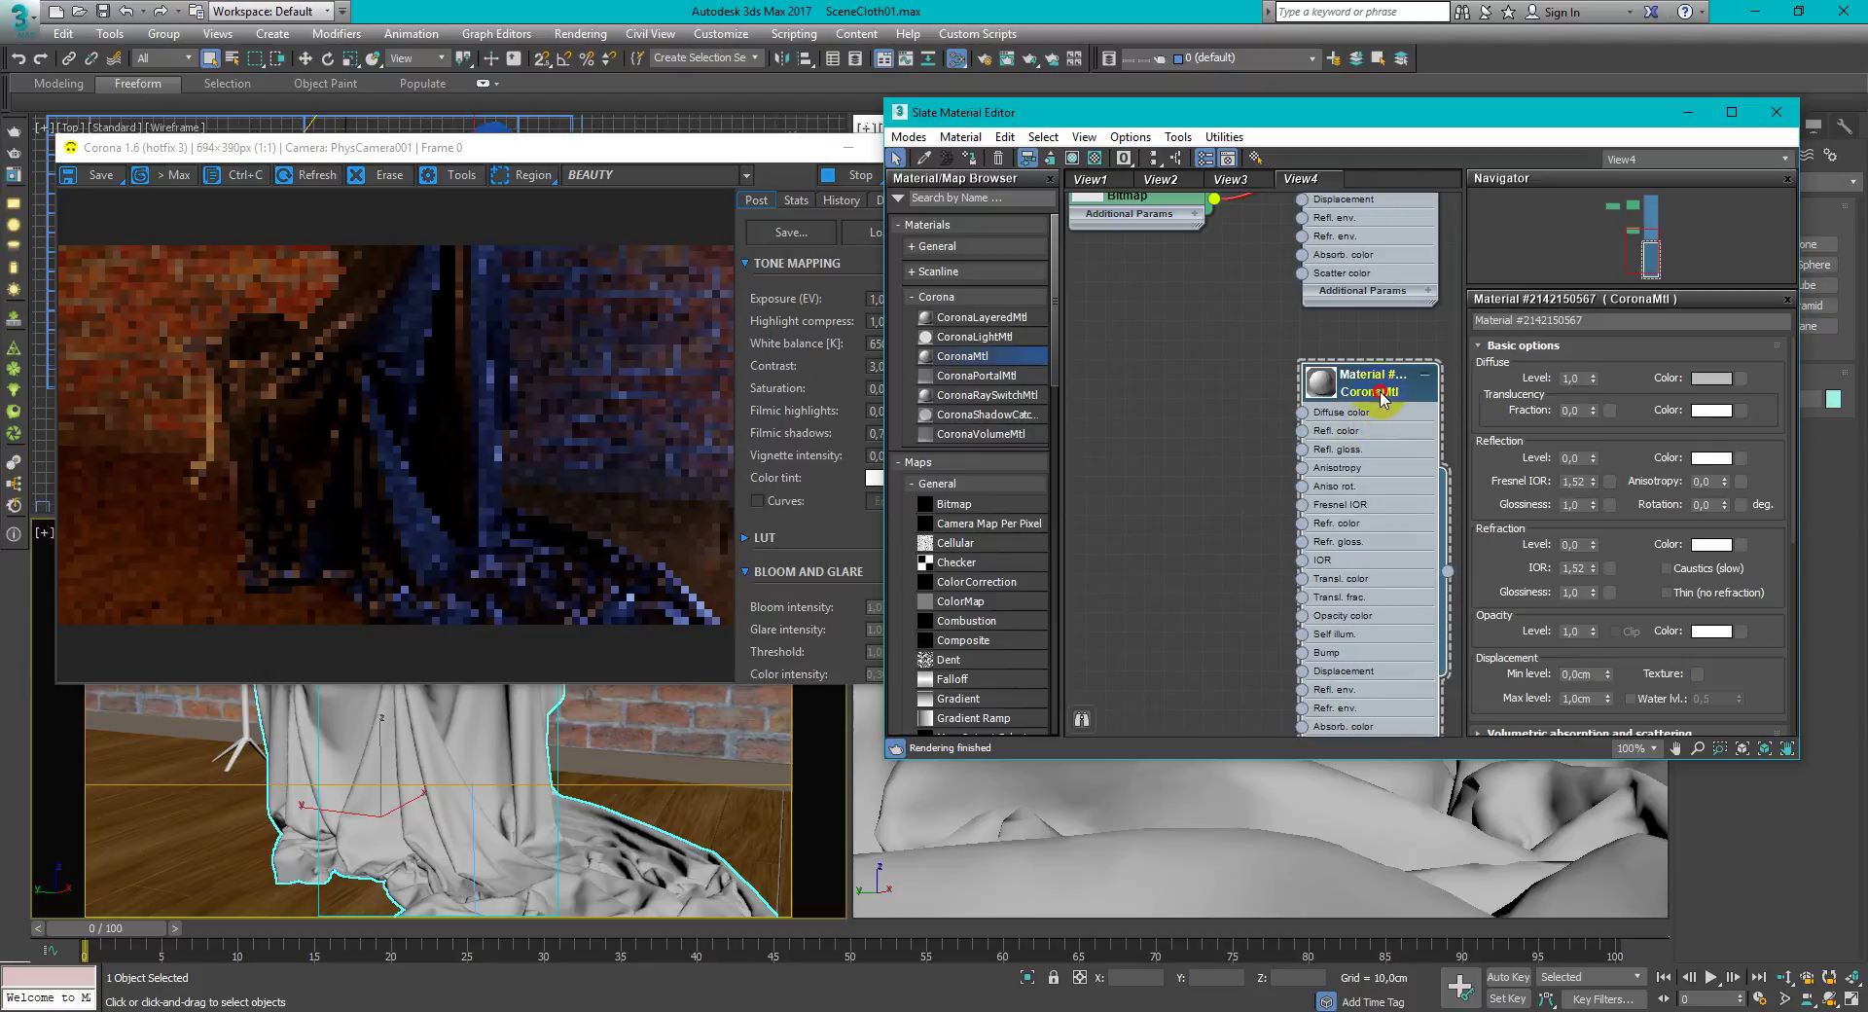
Add a Falloff map and connect it to the Diffuse color of the new CoronaMtl
middle_drag(1205, 501, 1233, 479)
scroll(994, 584, down, 3)
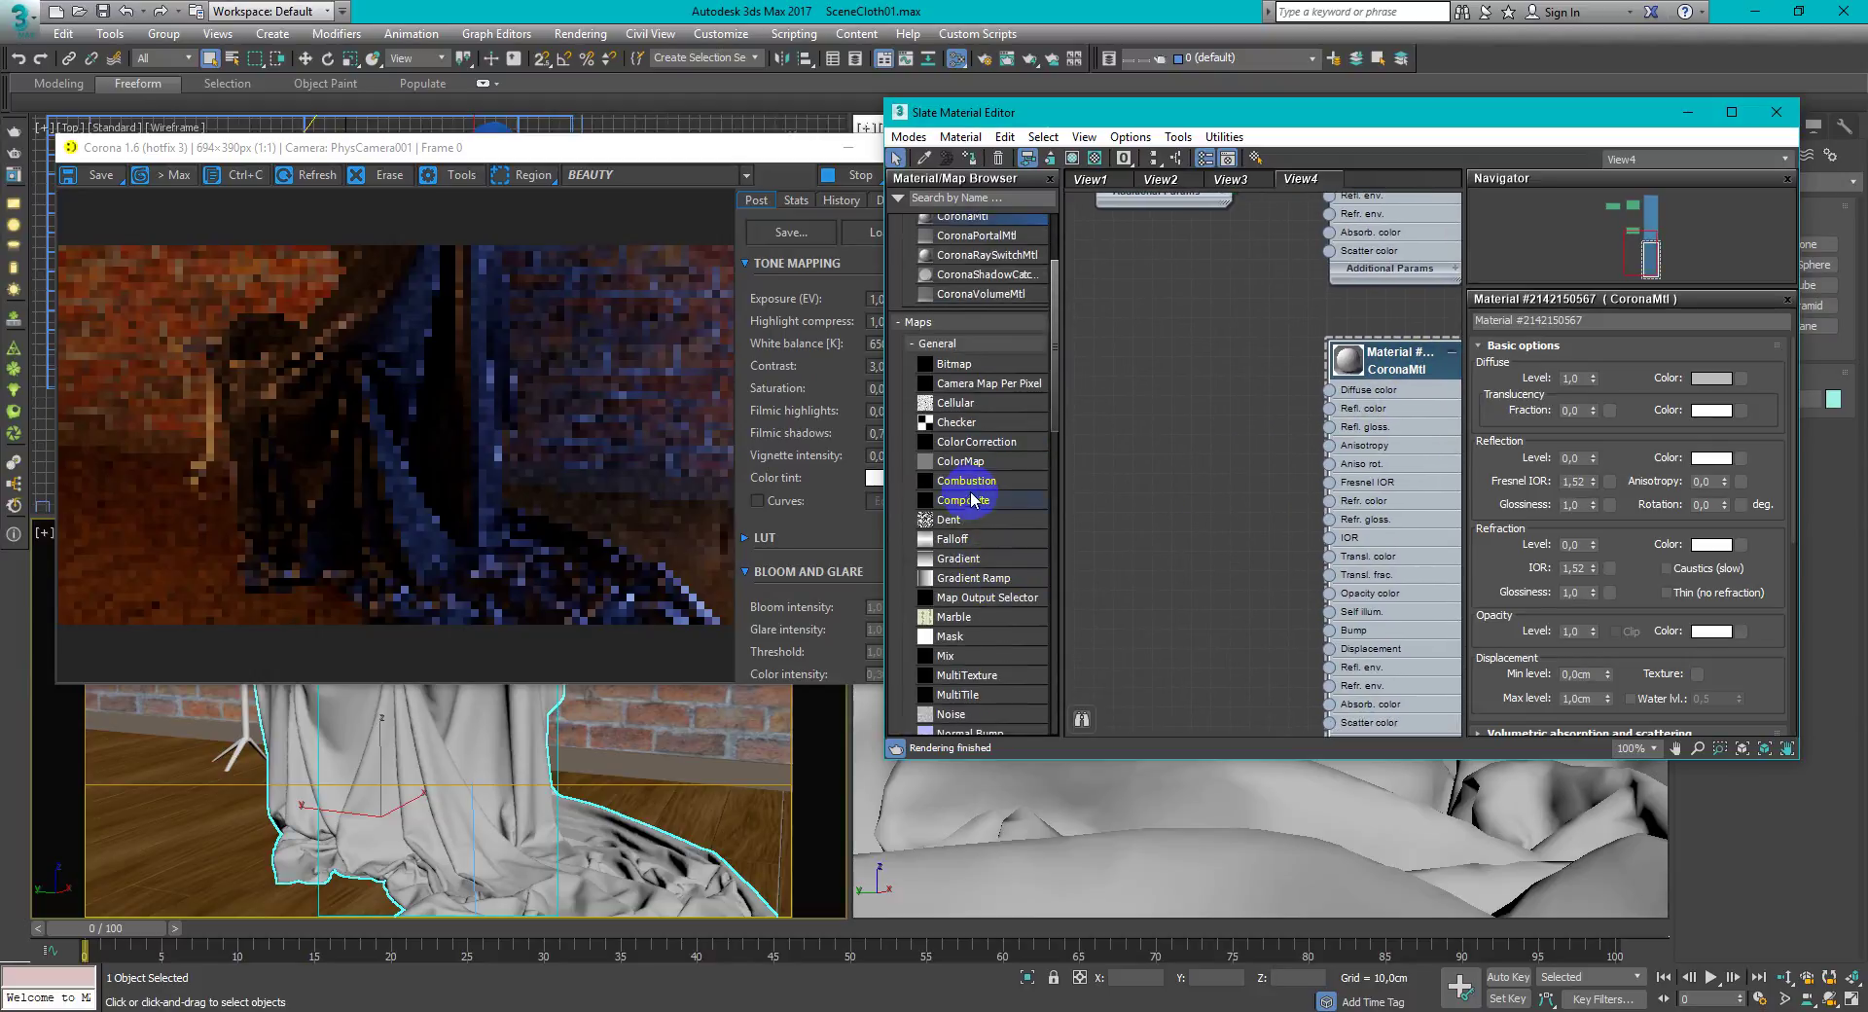
drag(973, 538, 1133, 399)
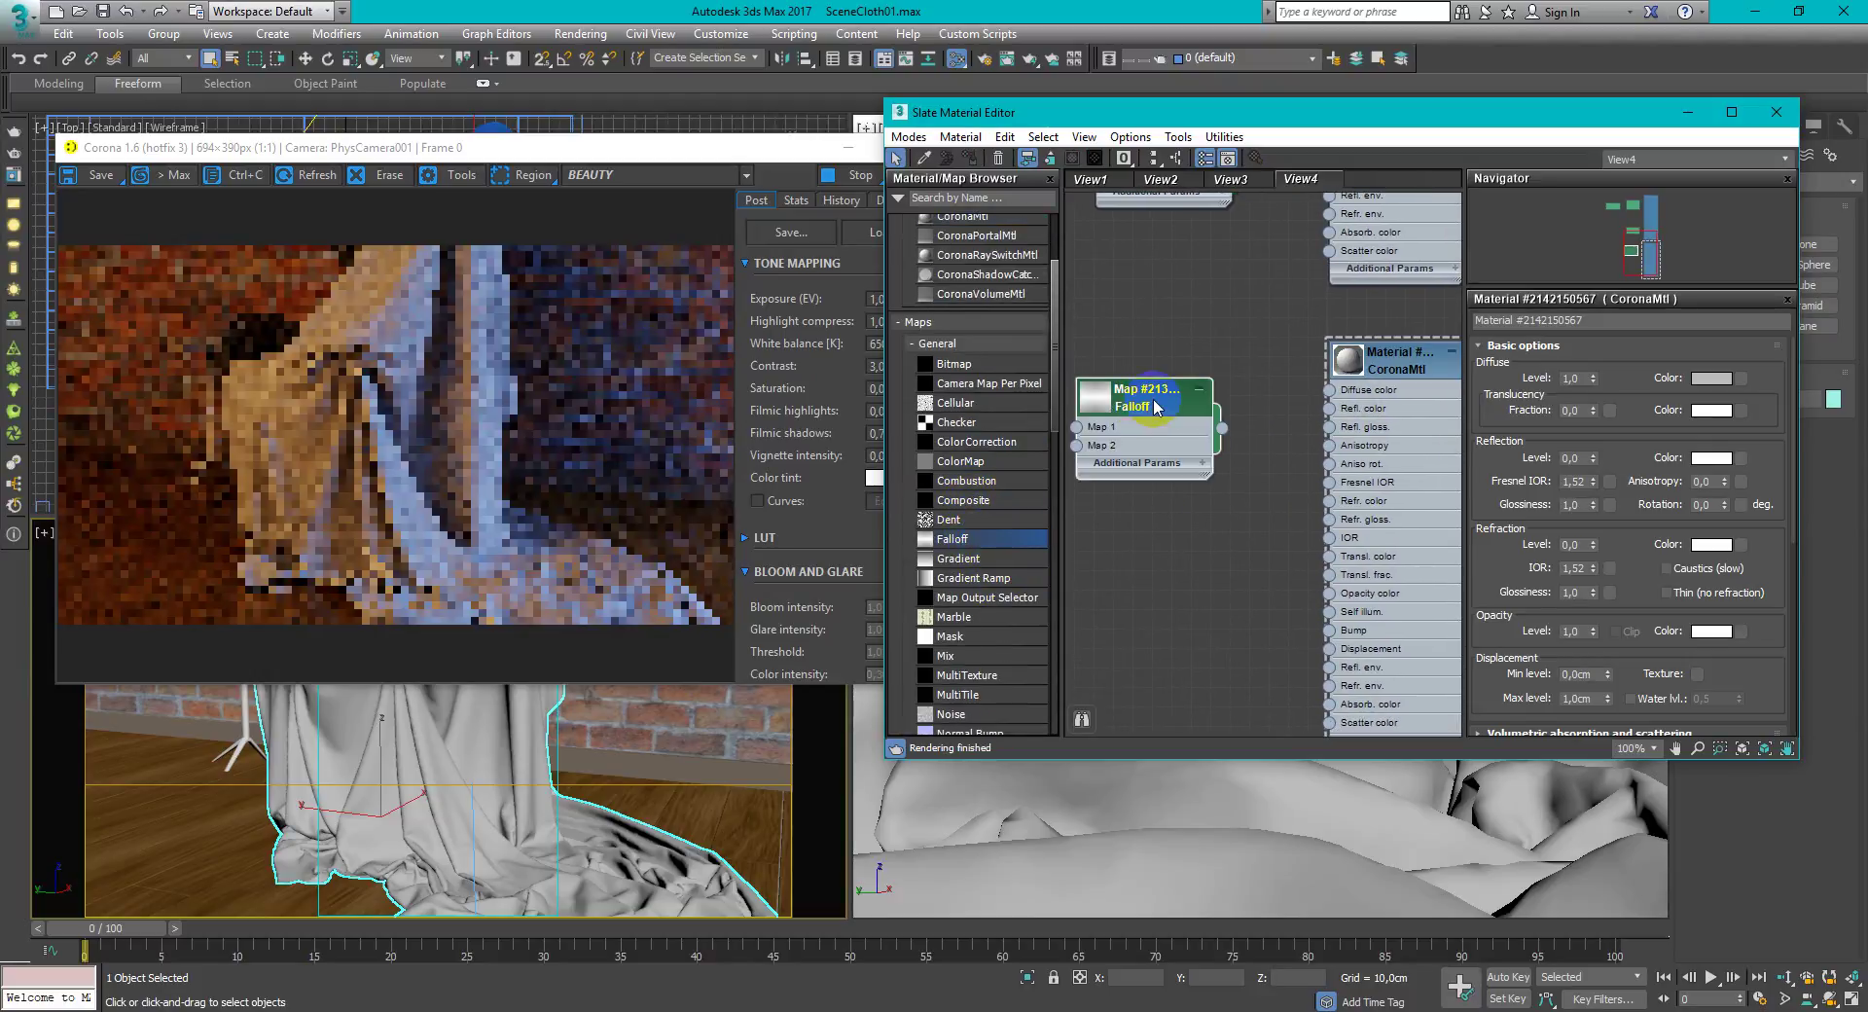
drag(1223, 429, 1329, 388)
drag(1151, 403, 1183, 389)
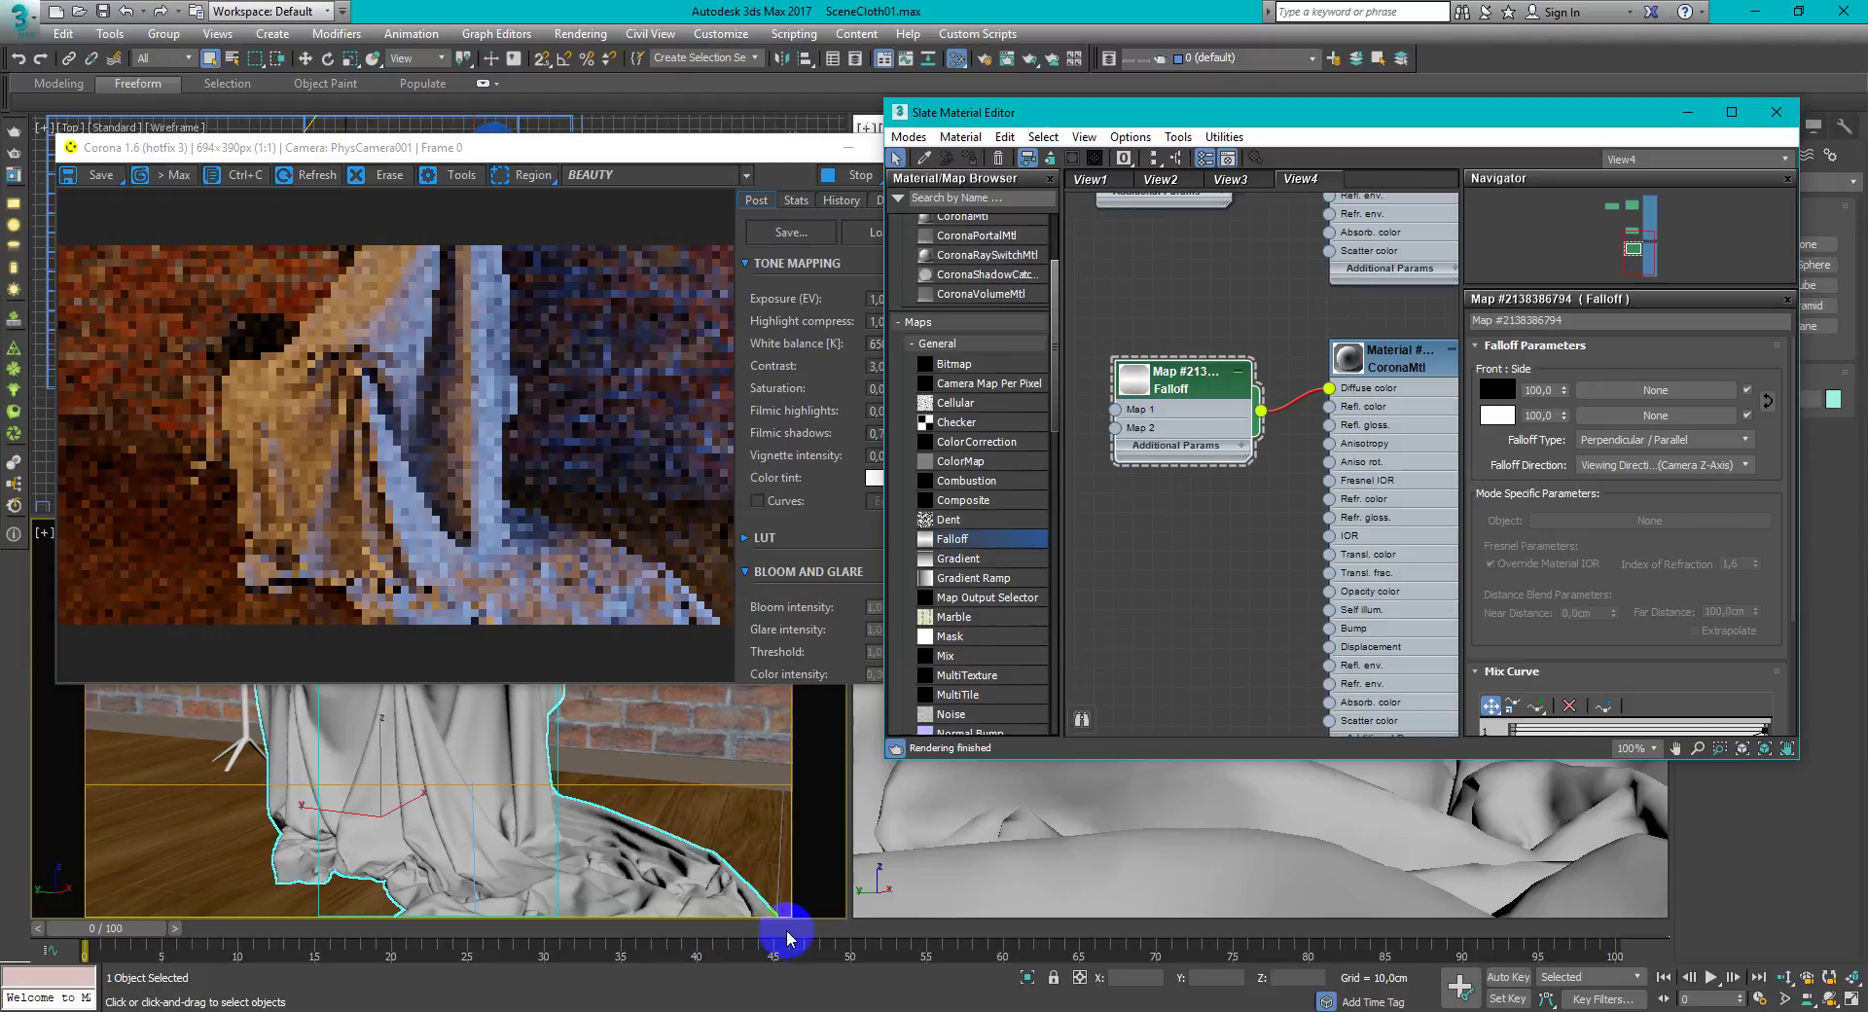
Look at the velvet reference images in the browser and return to 3ds Max
click(905, 892)
key(alt+Tab)
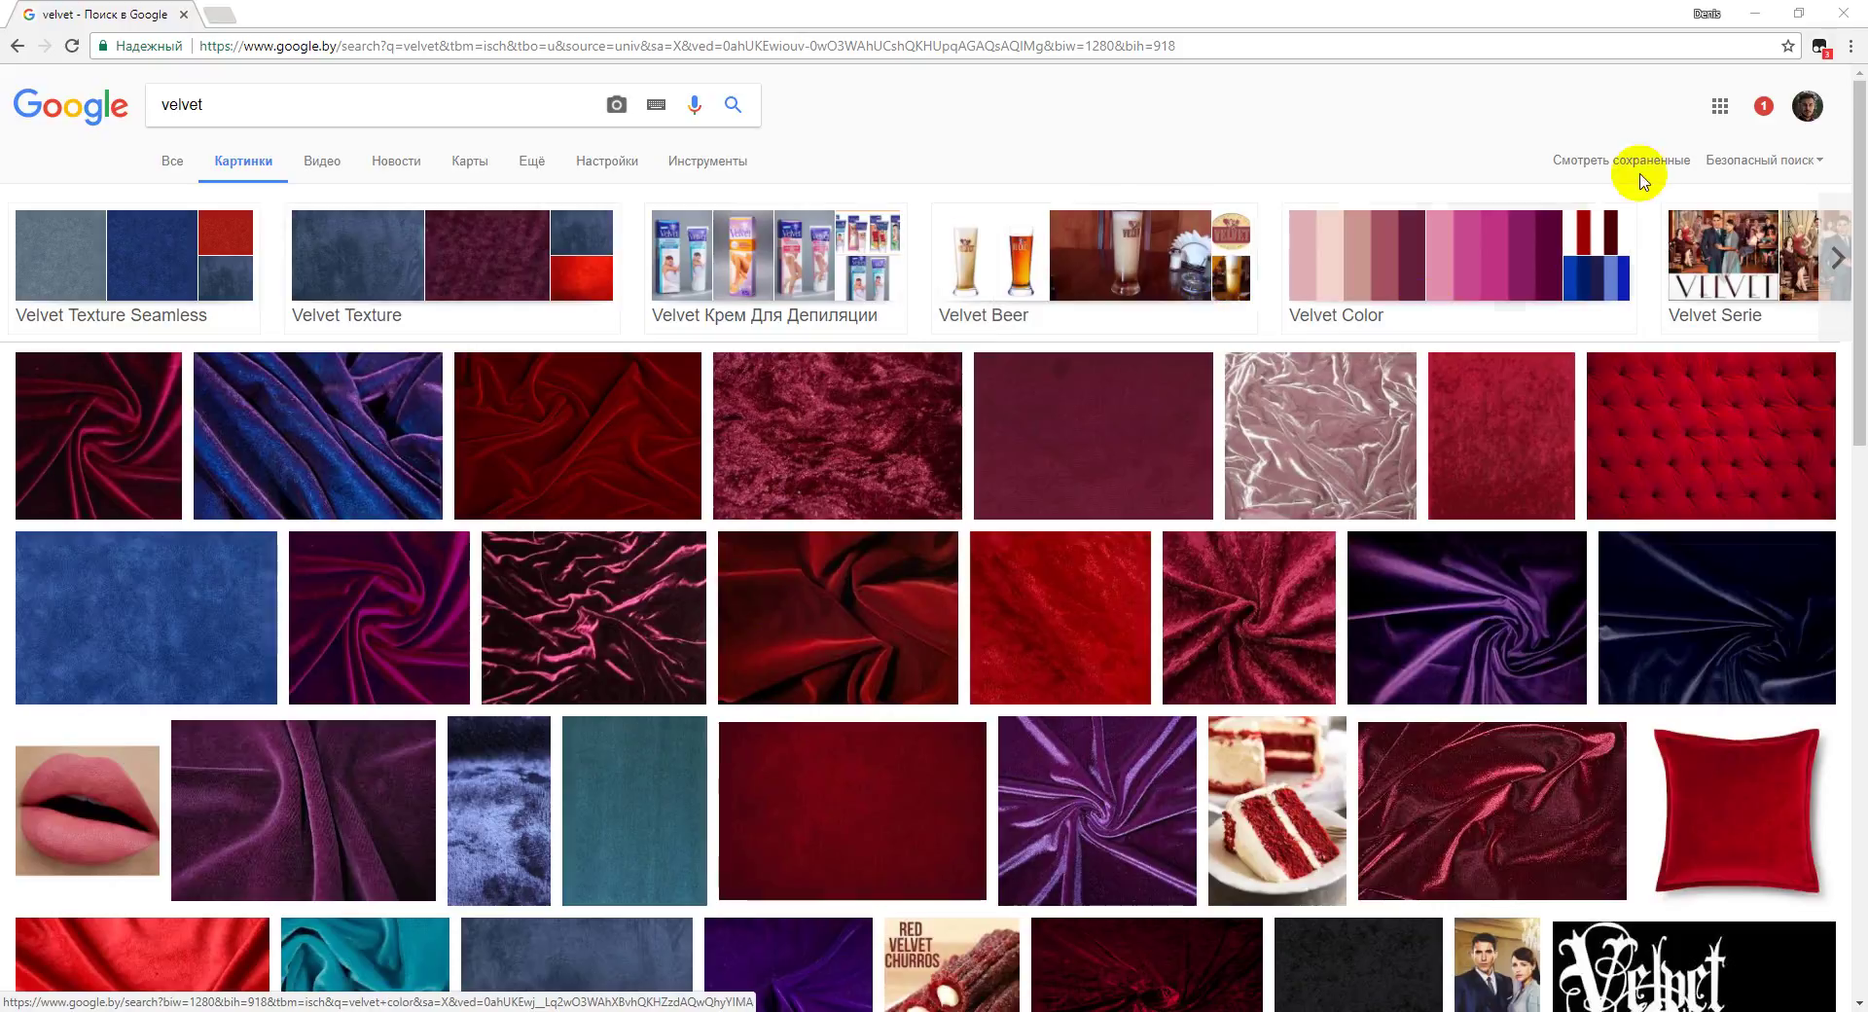
click(1761, 13)
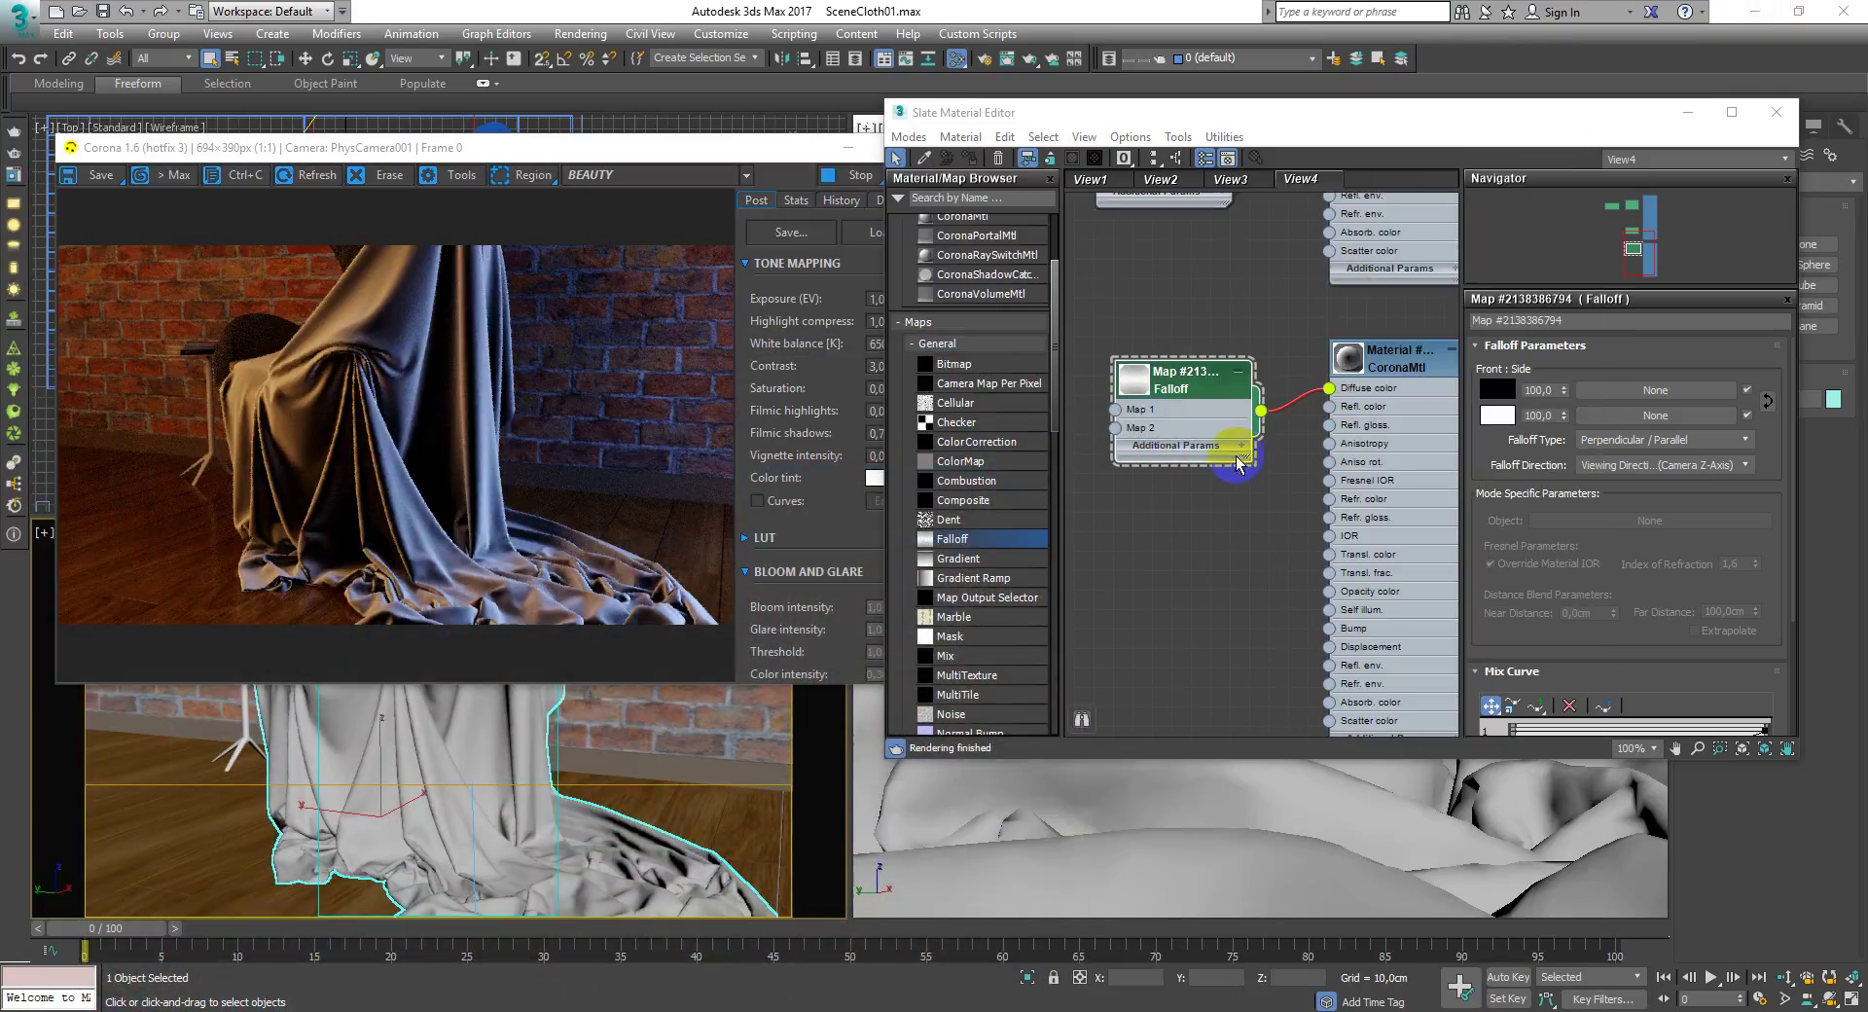
Set the Falloff's front color to a very dark purple with hue 216, saturation 231 and value 2
middle_drag(1238, 464, 1271, 406)
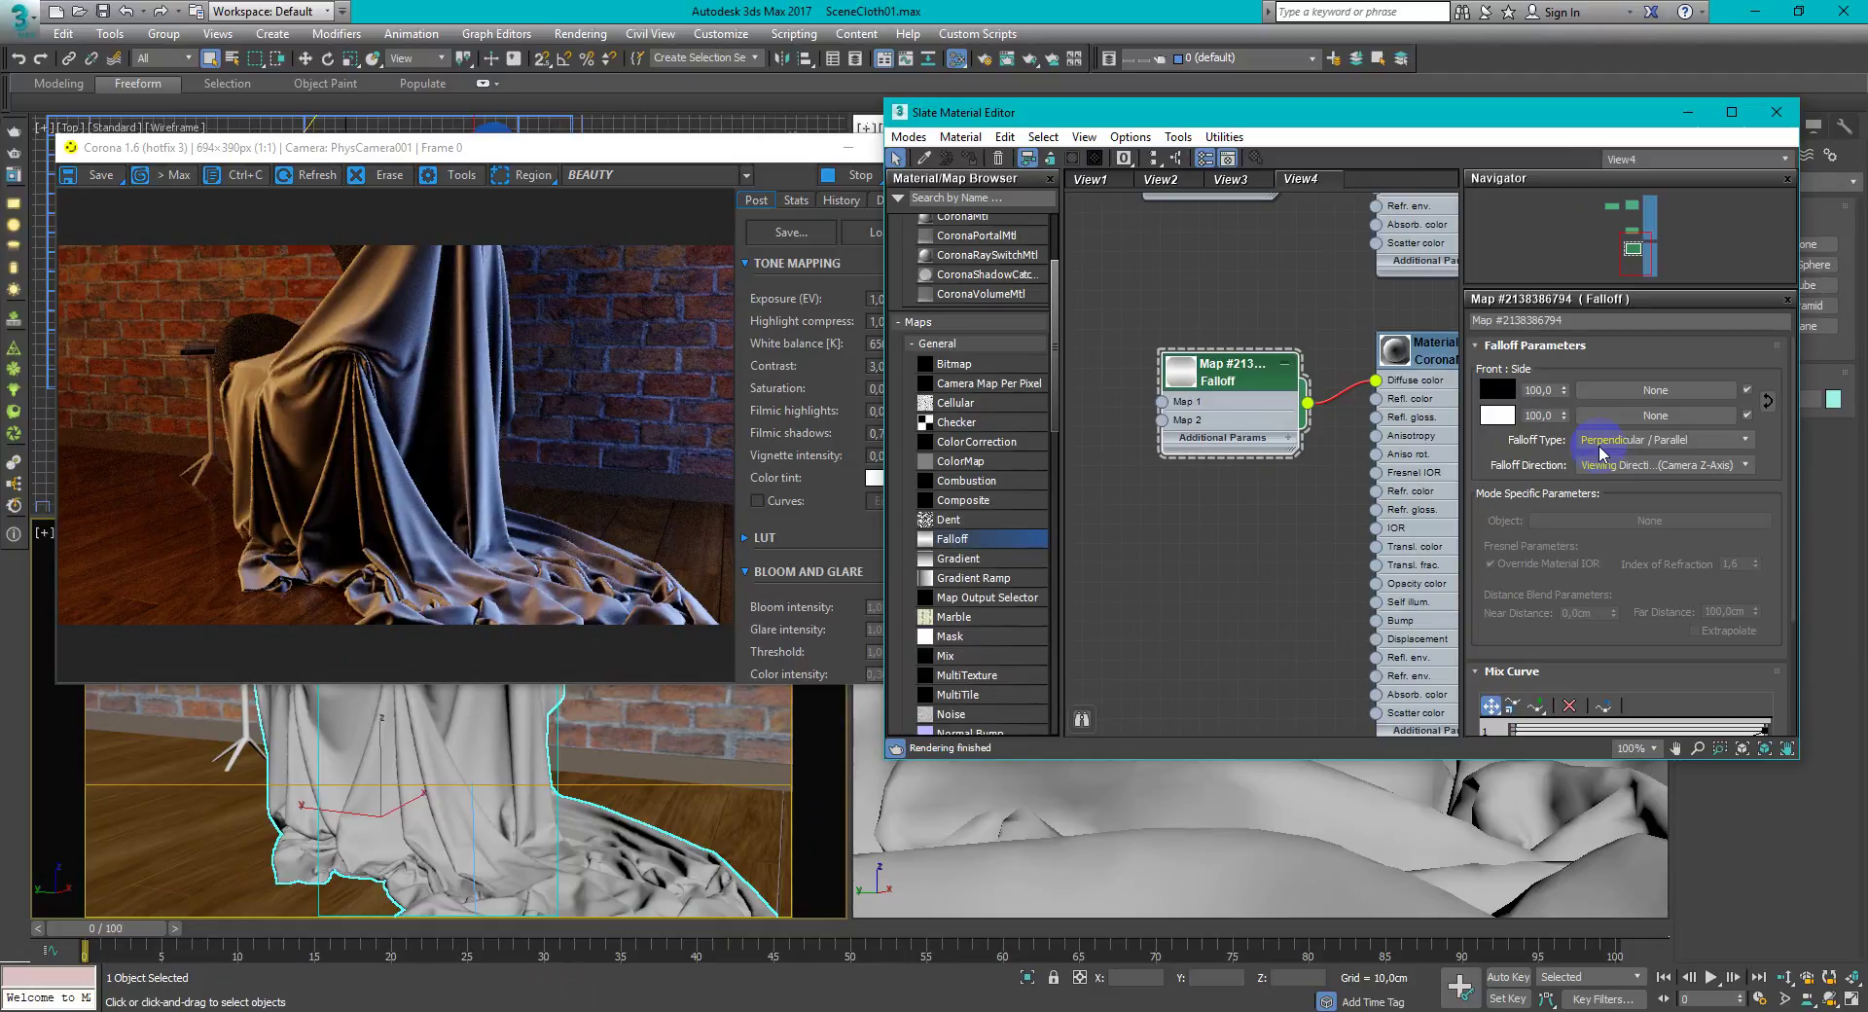
click(1503, 391)
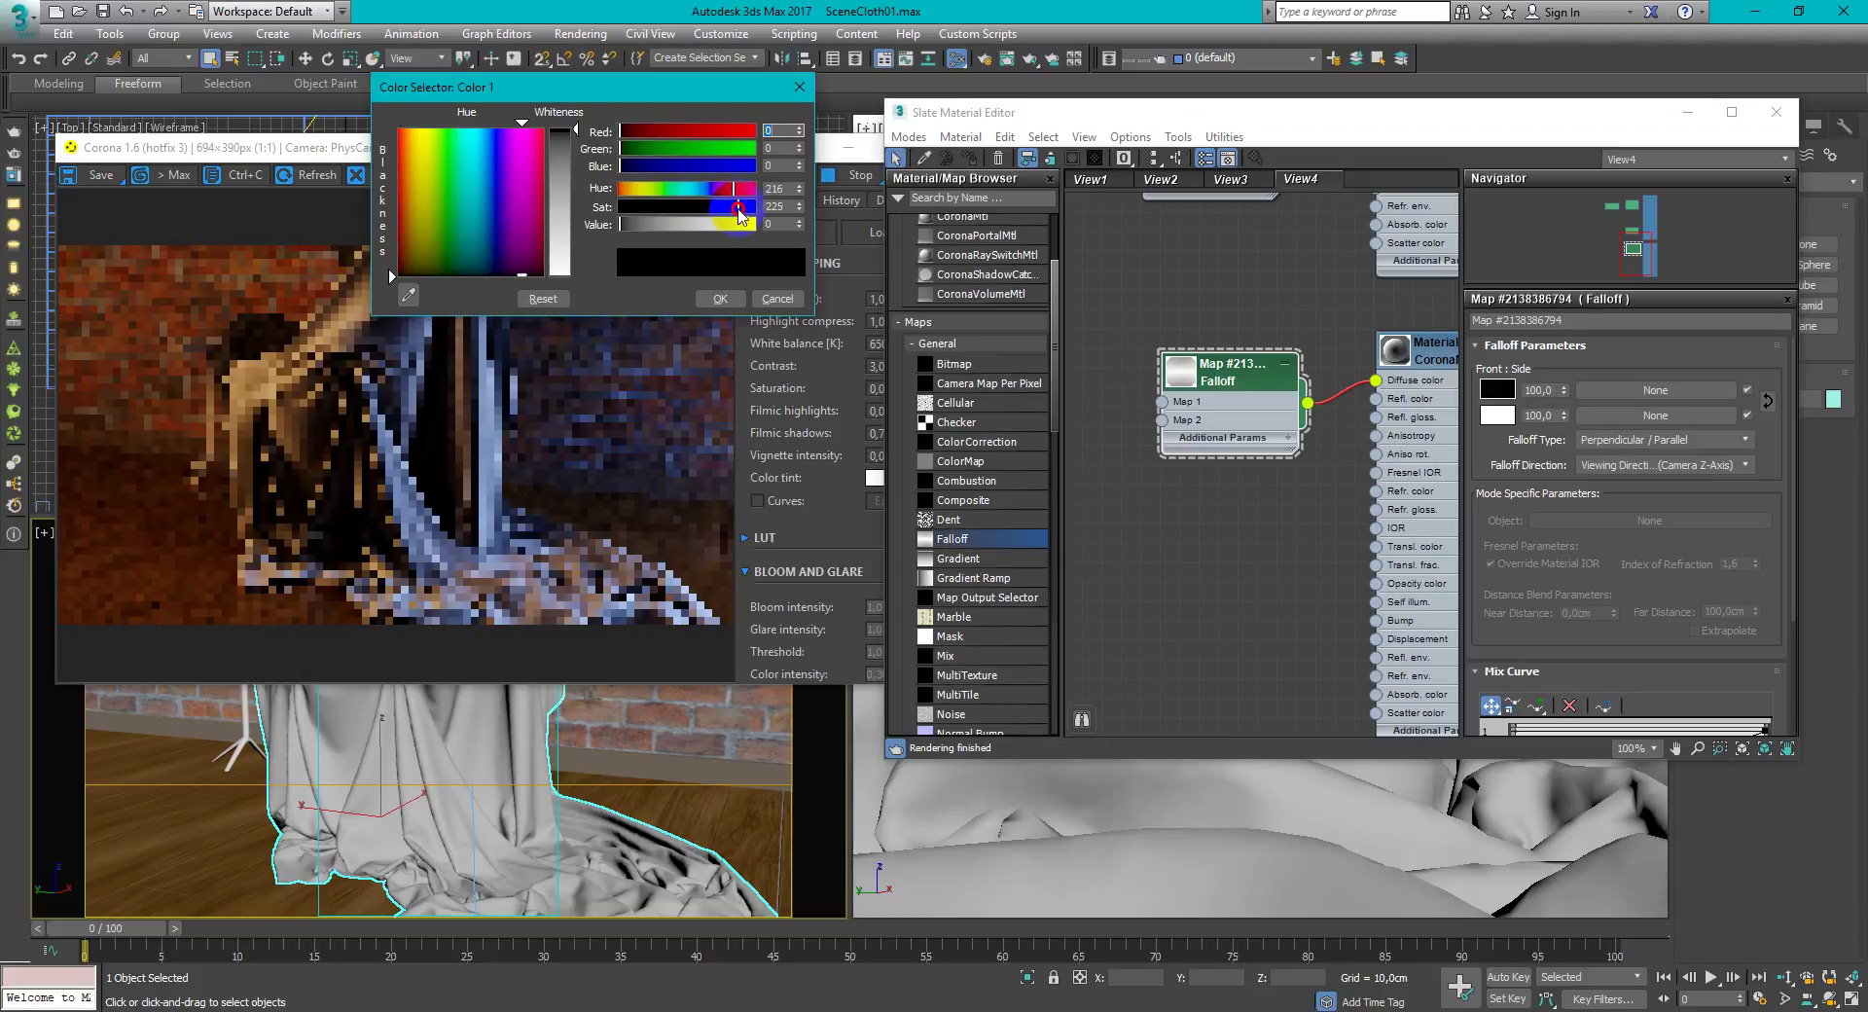
click(743, 206)
drag(650, 223, 624, 224)
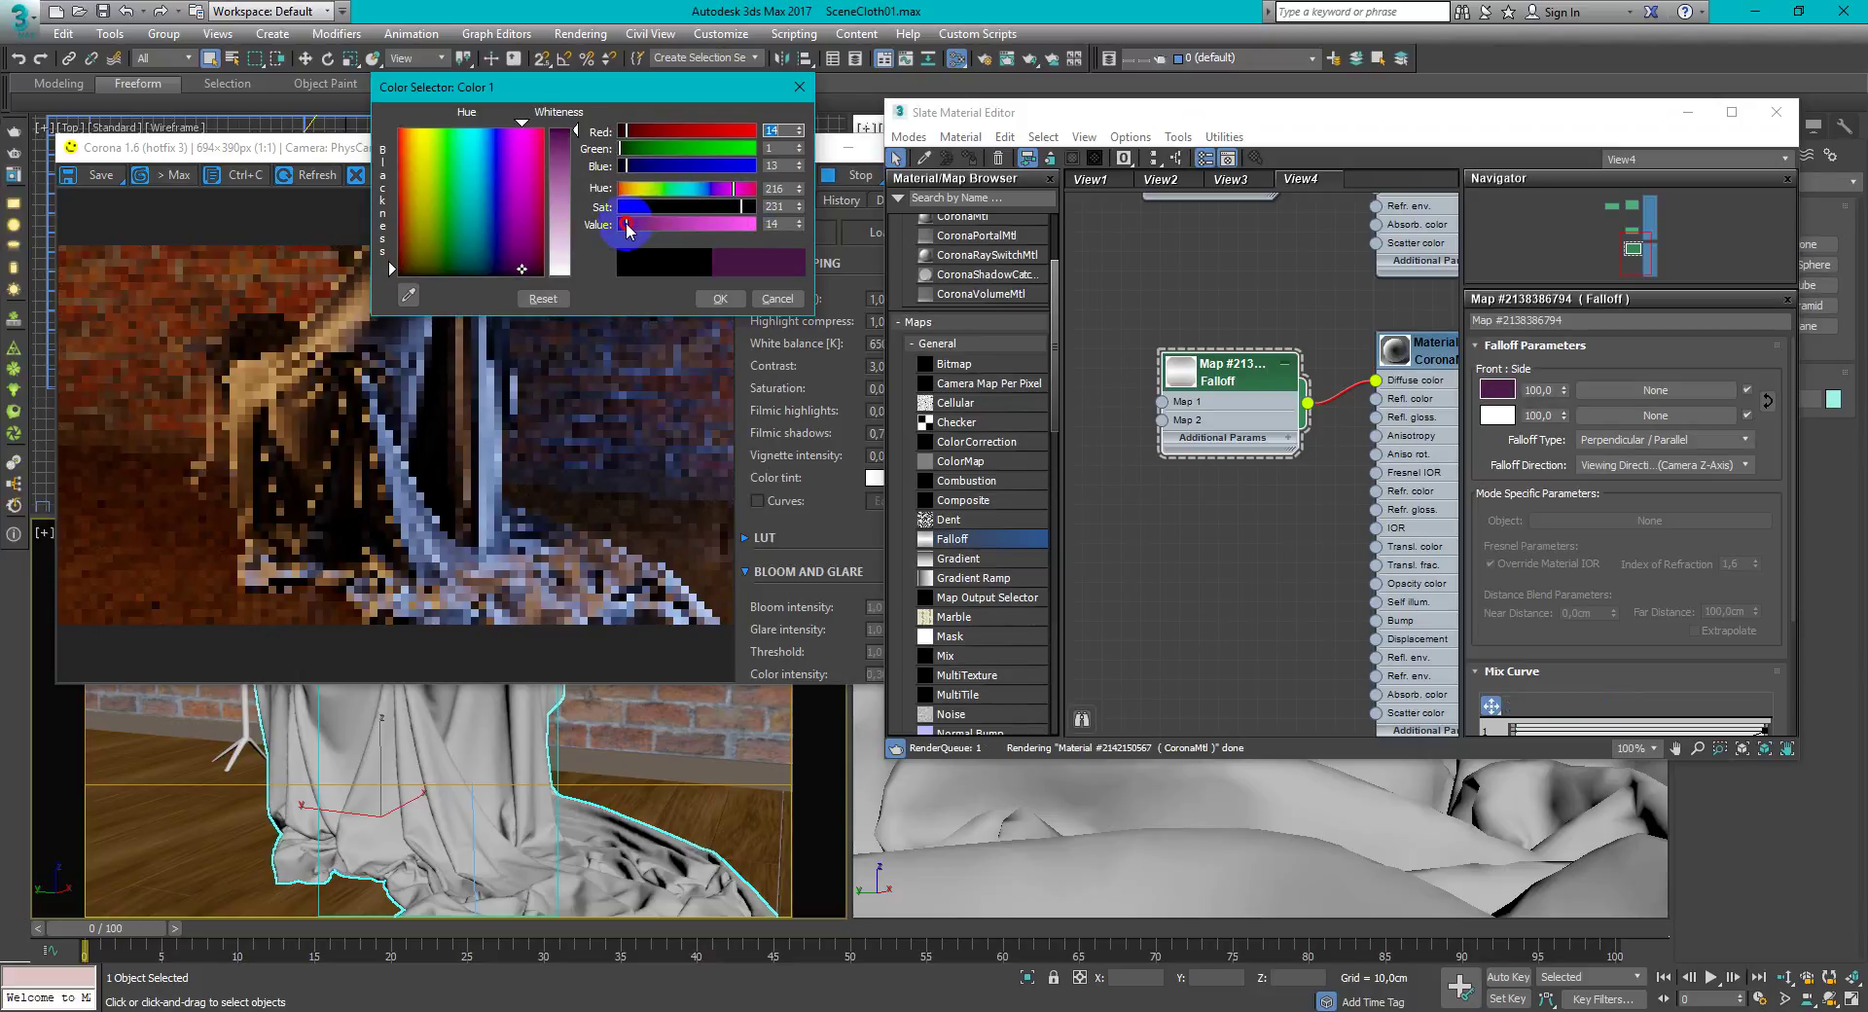
drag(799, 227, 799, 233)
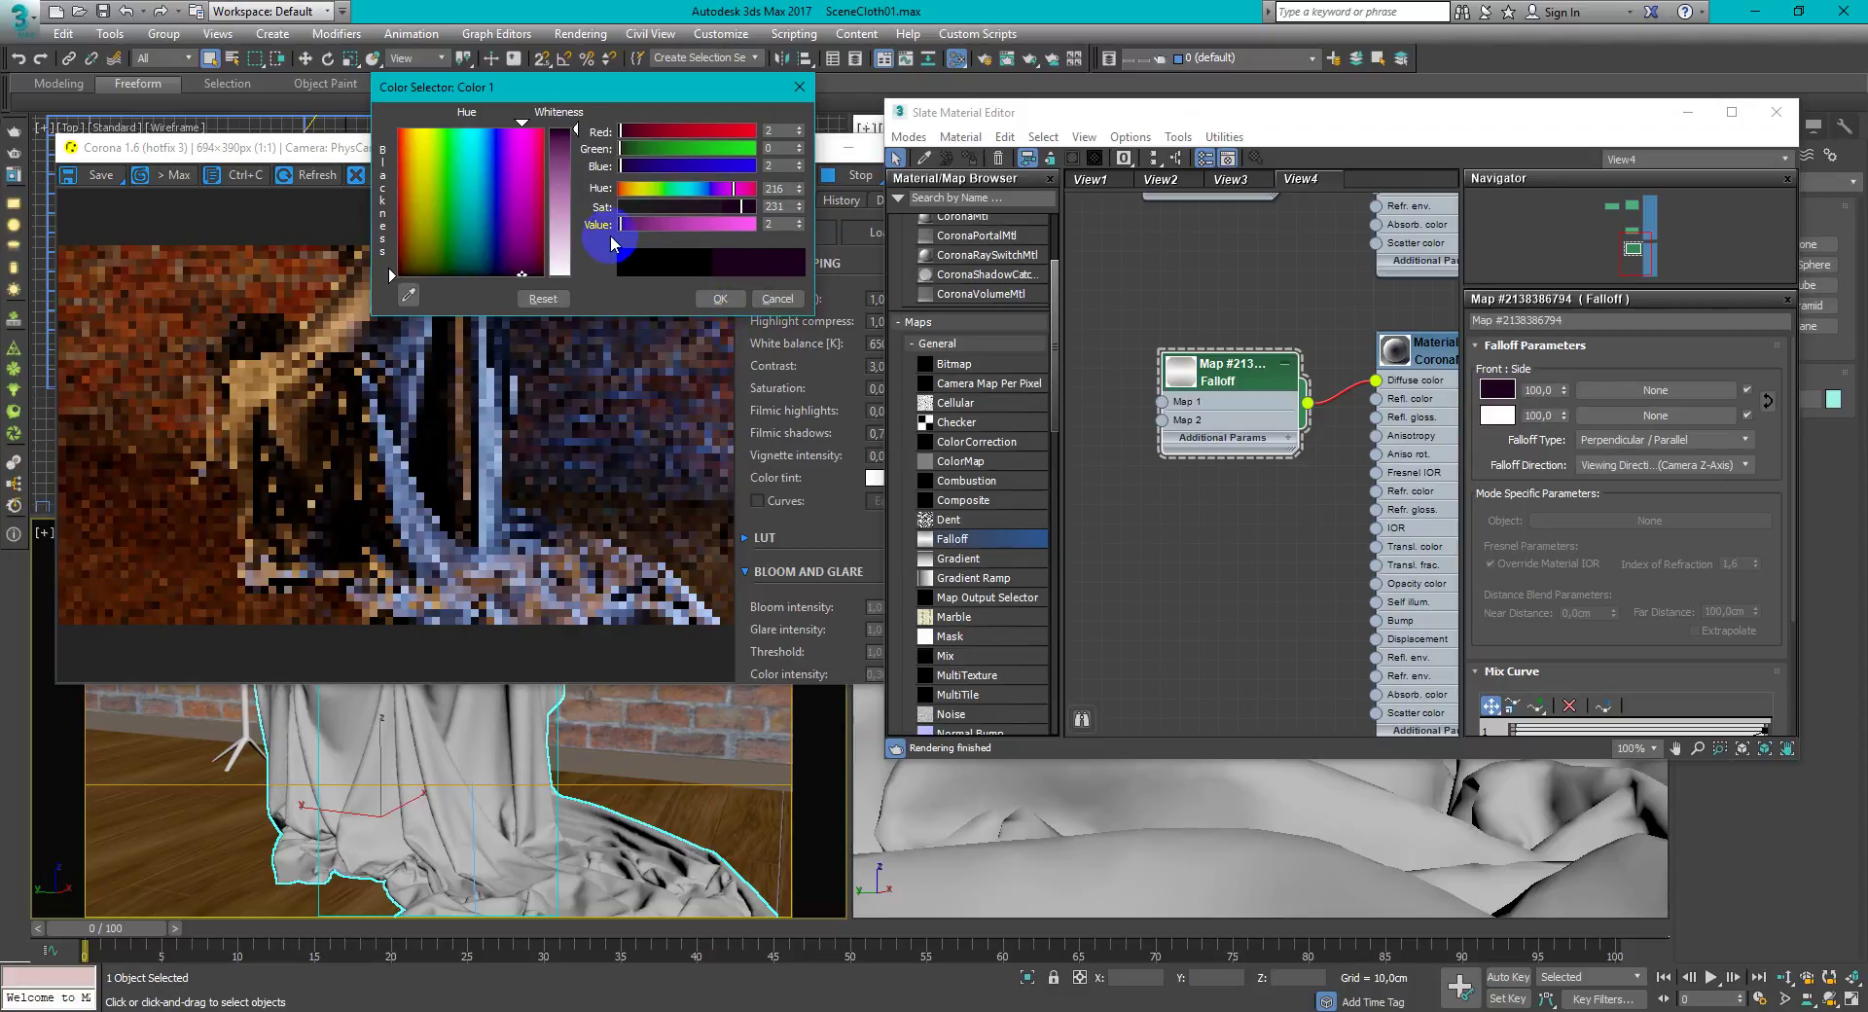
click(699, 309)
Copy the Falloff's front color onto its side color
click(1496, 419)
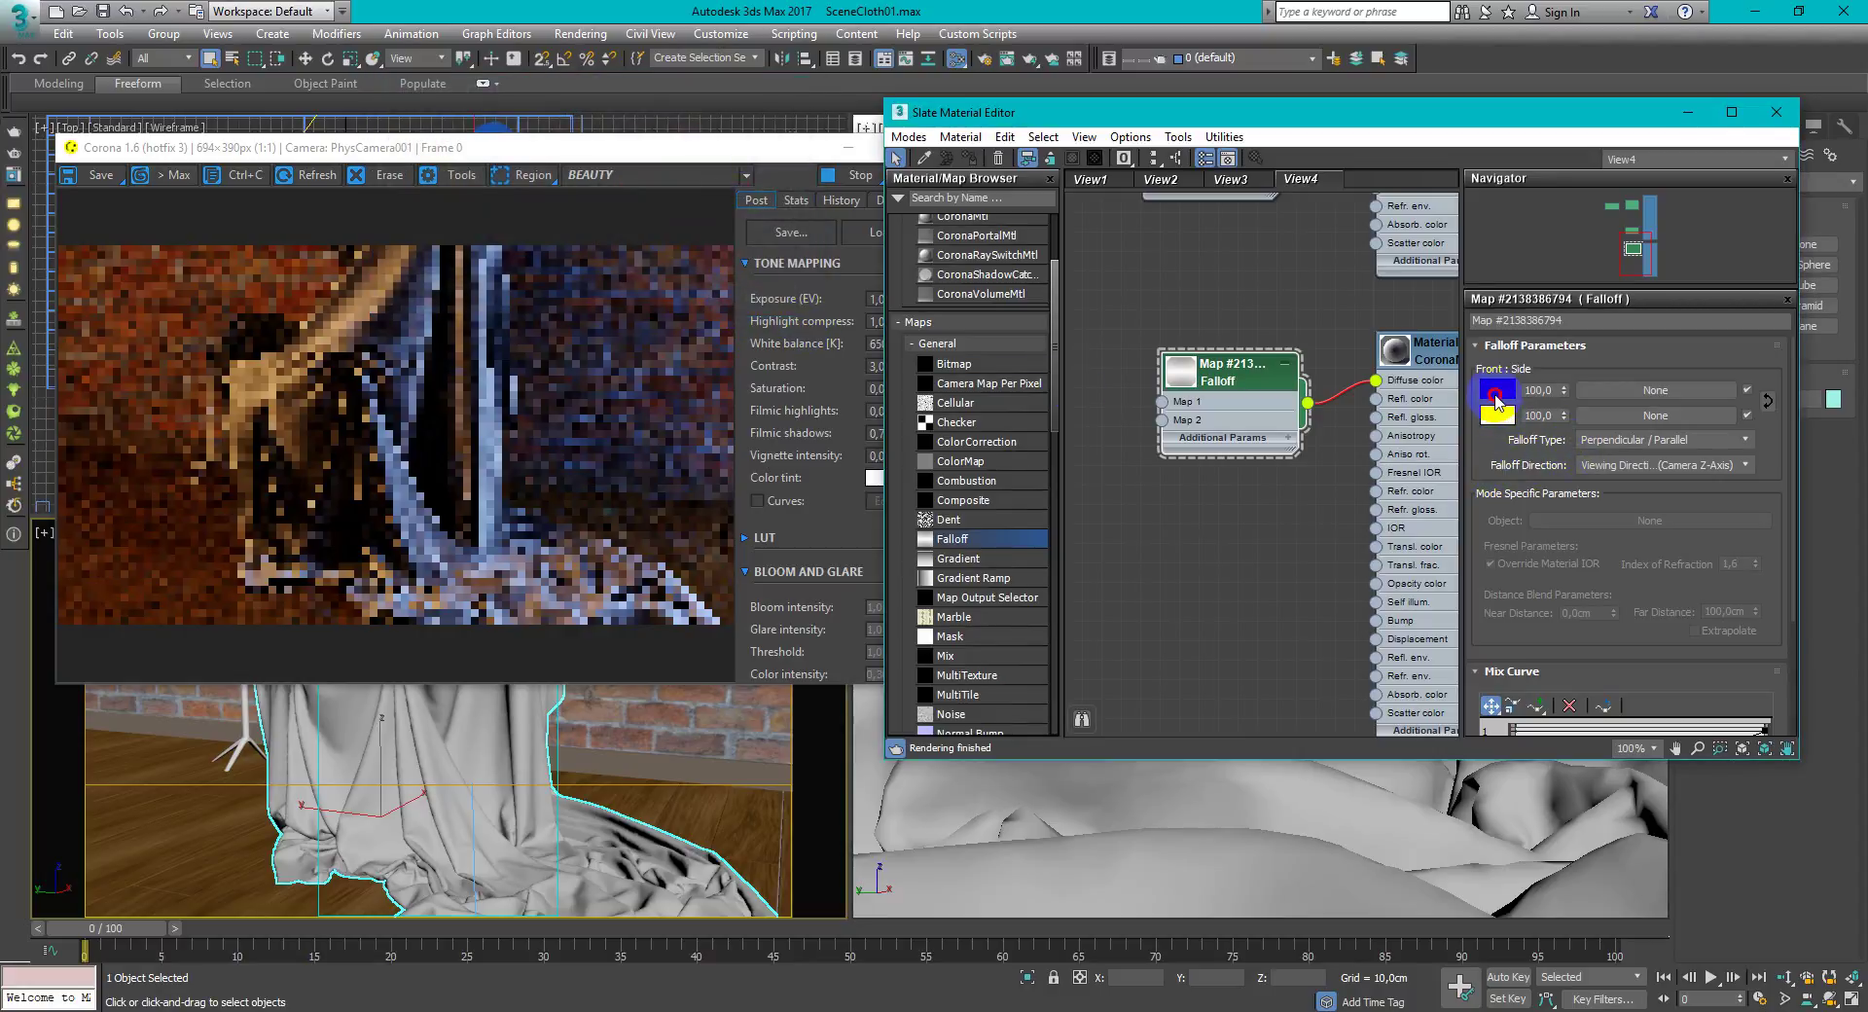
drag(1497, 402, 1499, 416)
click(1318, 434)
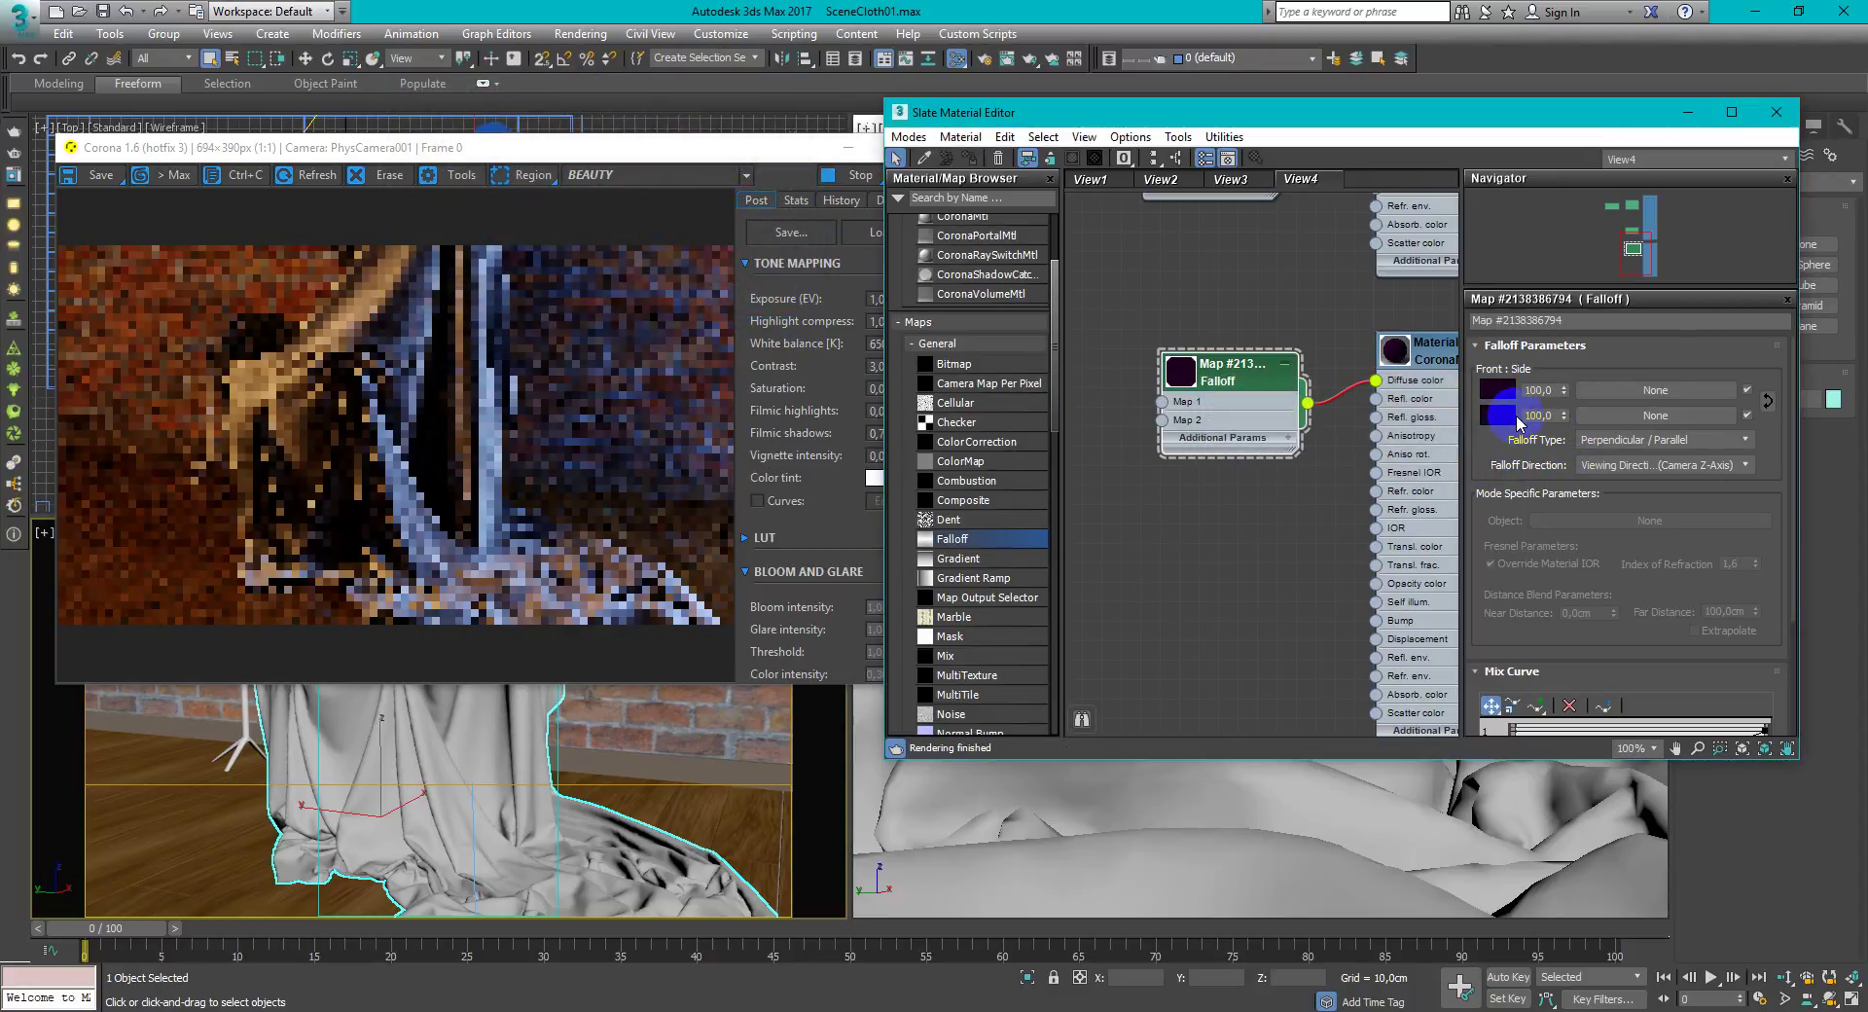
Set the Falloff's side color to a light pink with hue 213, saturation 75 and value 238
click(1509, 416)
drag(662, 206, 615, 206)
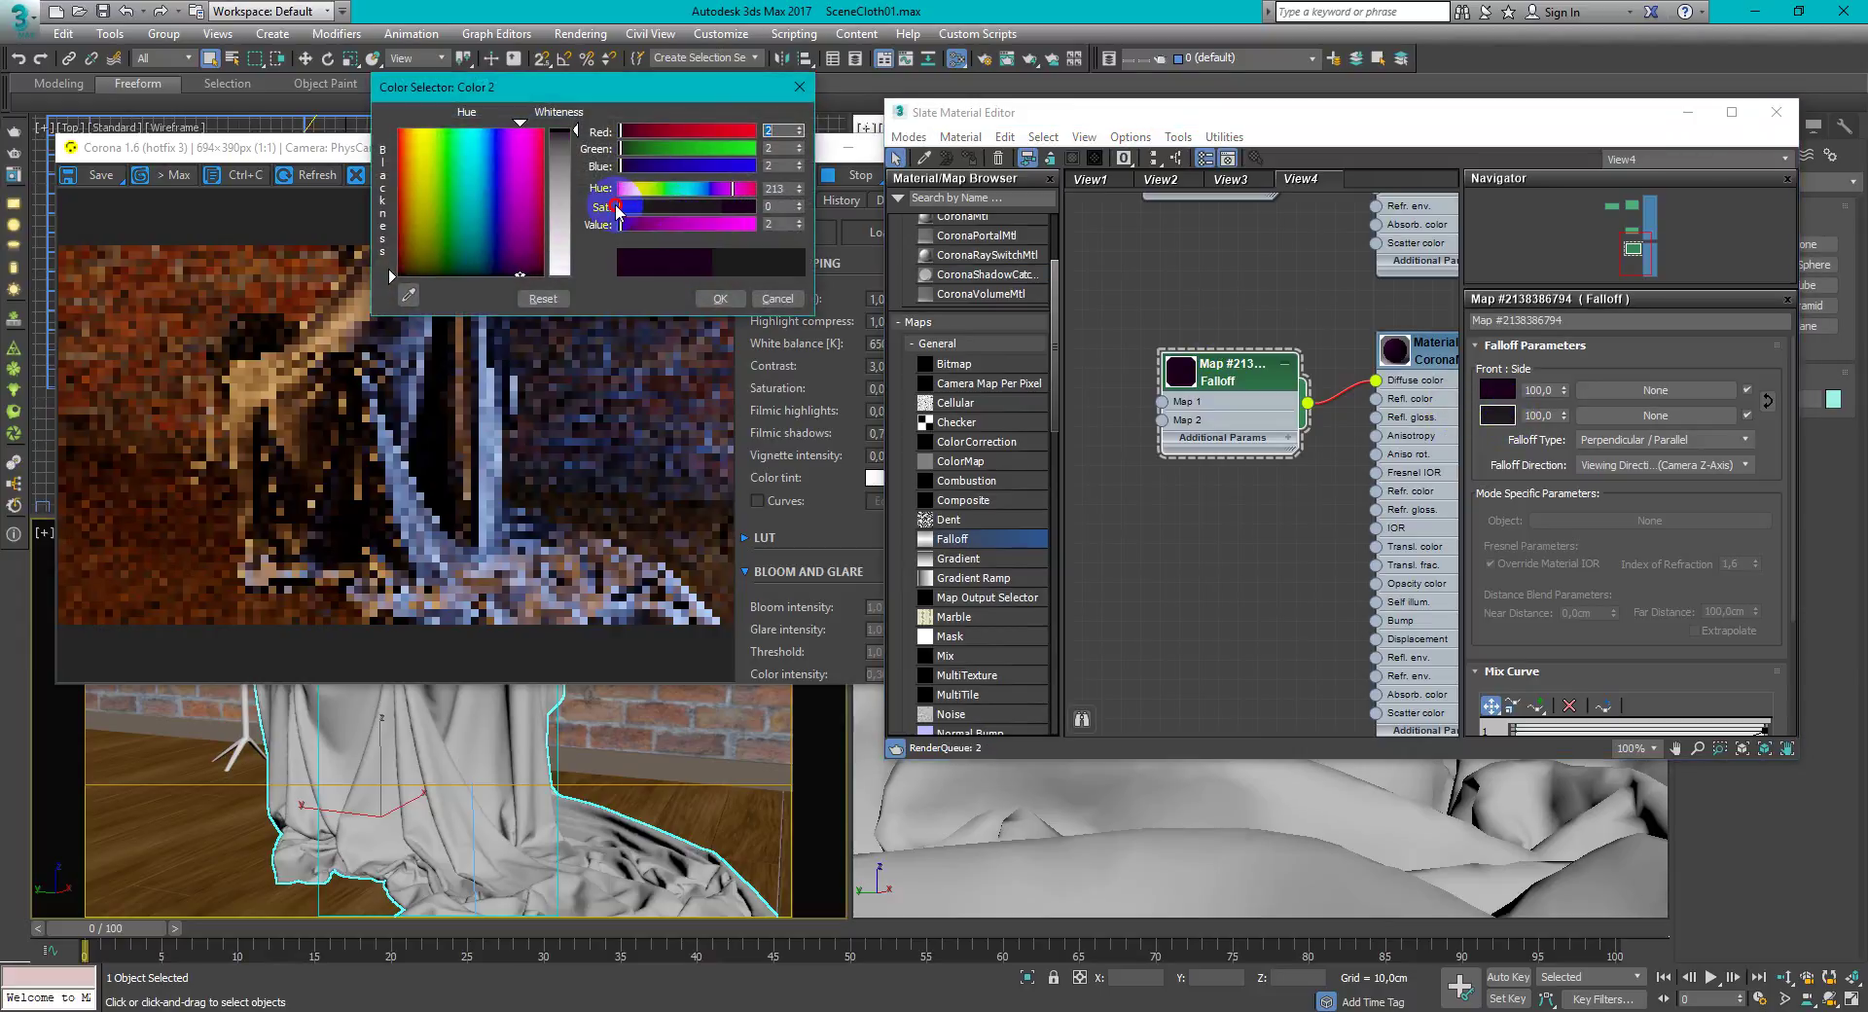
click(742, 224)
click(743, 207)
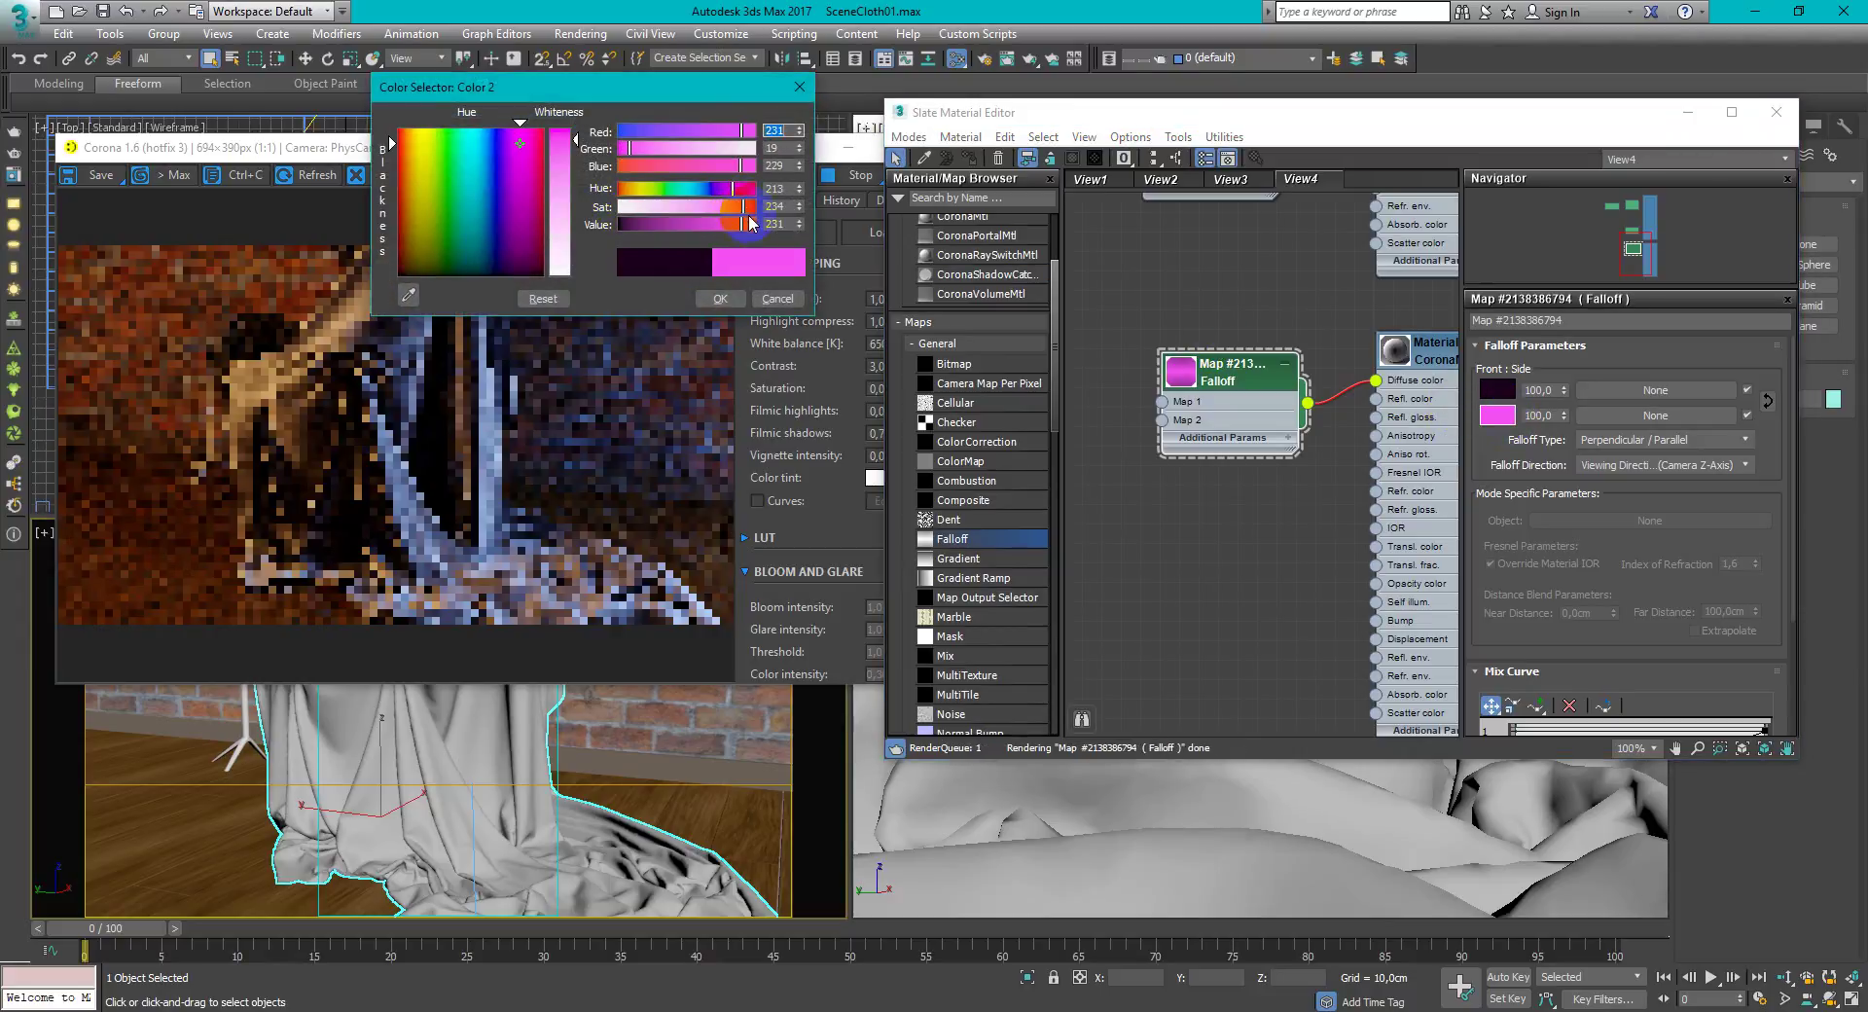
drag(667, 210, 750, 226)
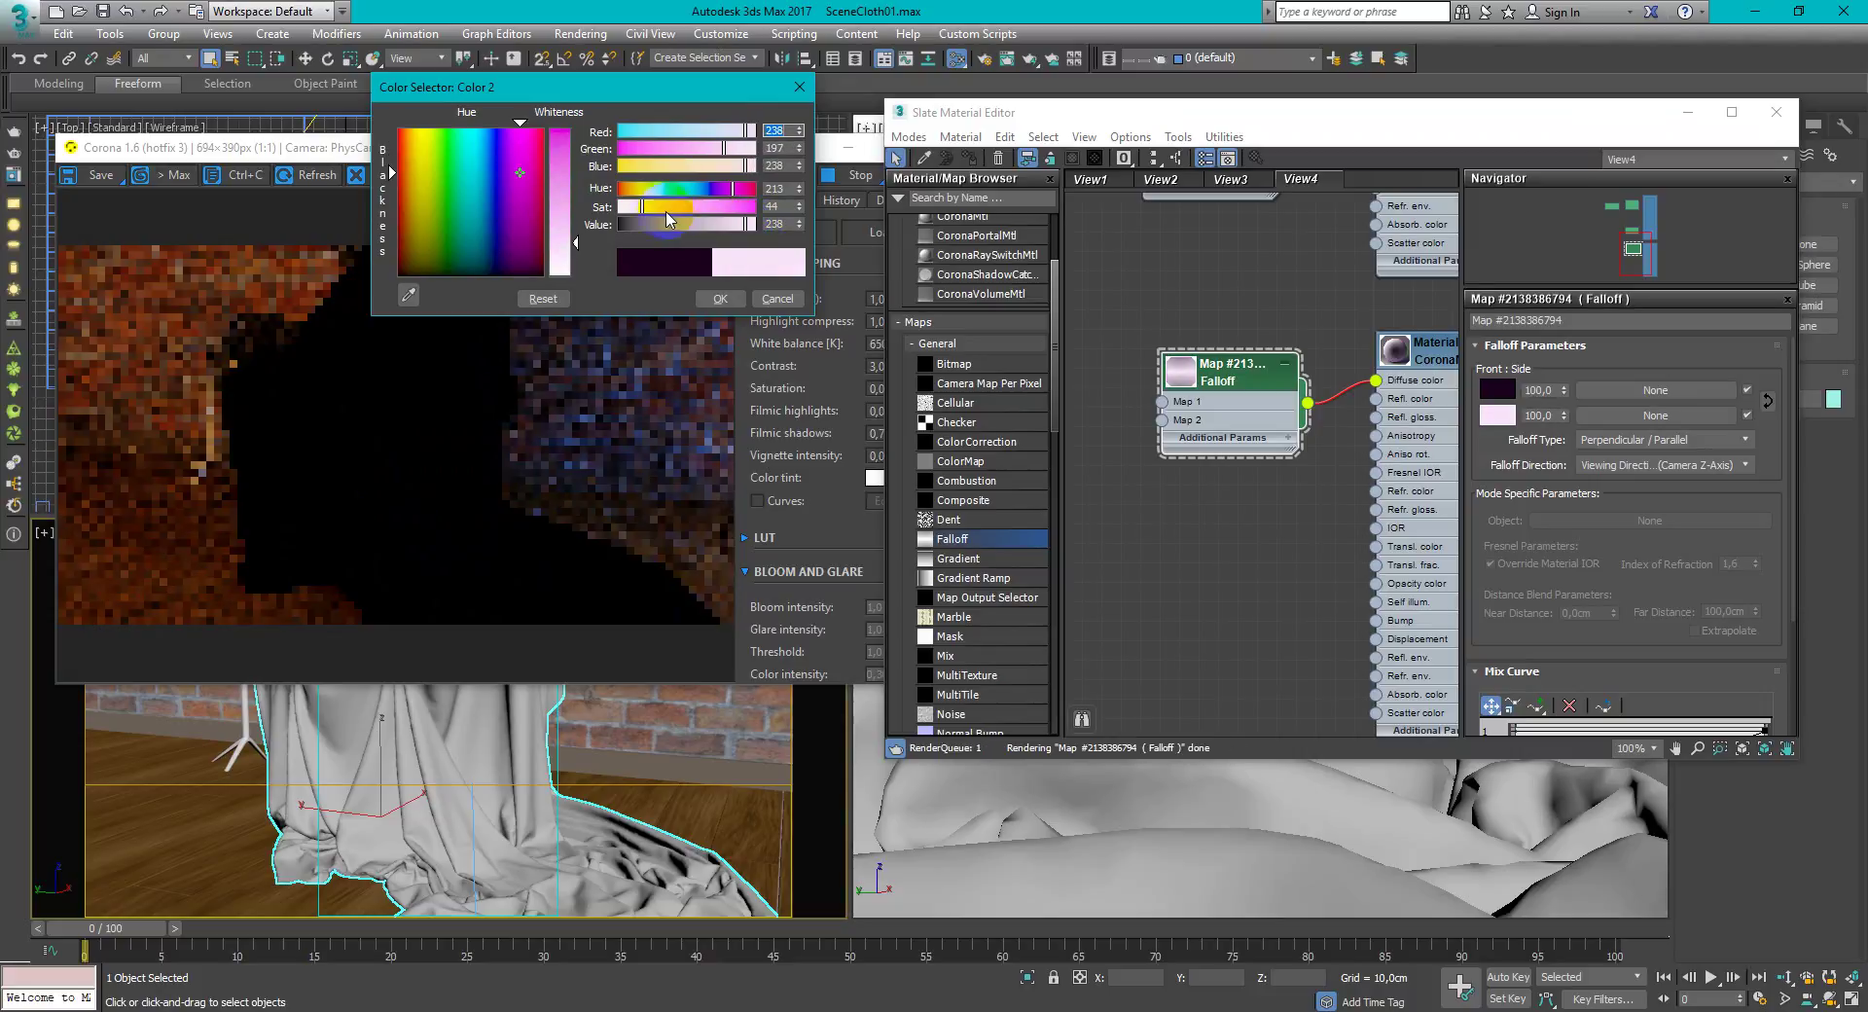
drag(642, 208, 659, 212)
click(733, 270)
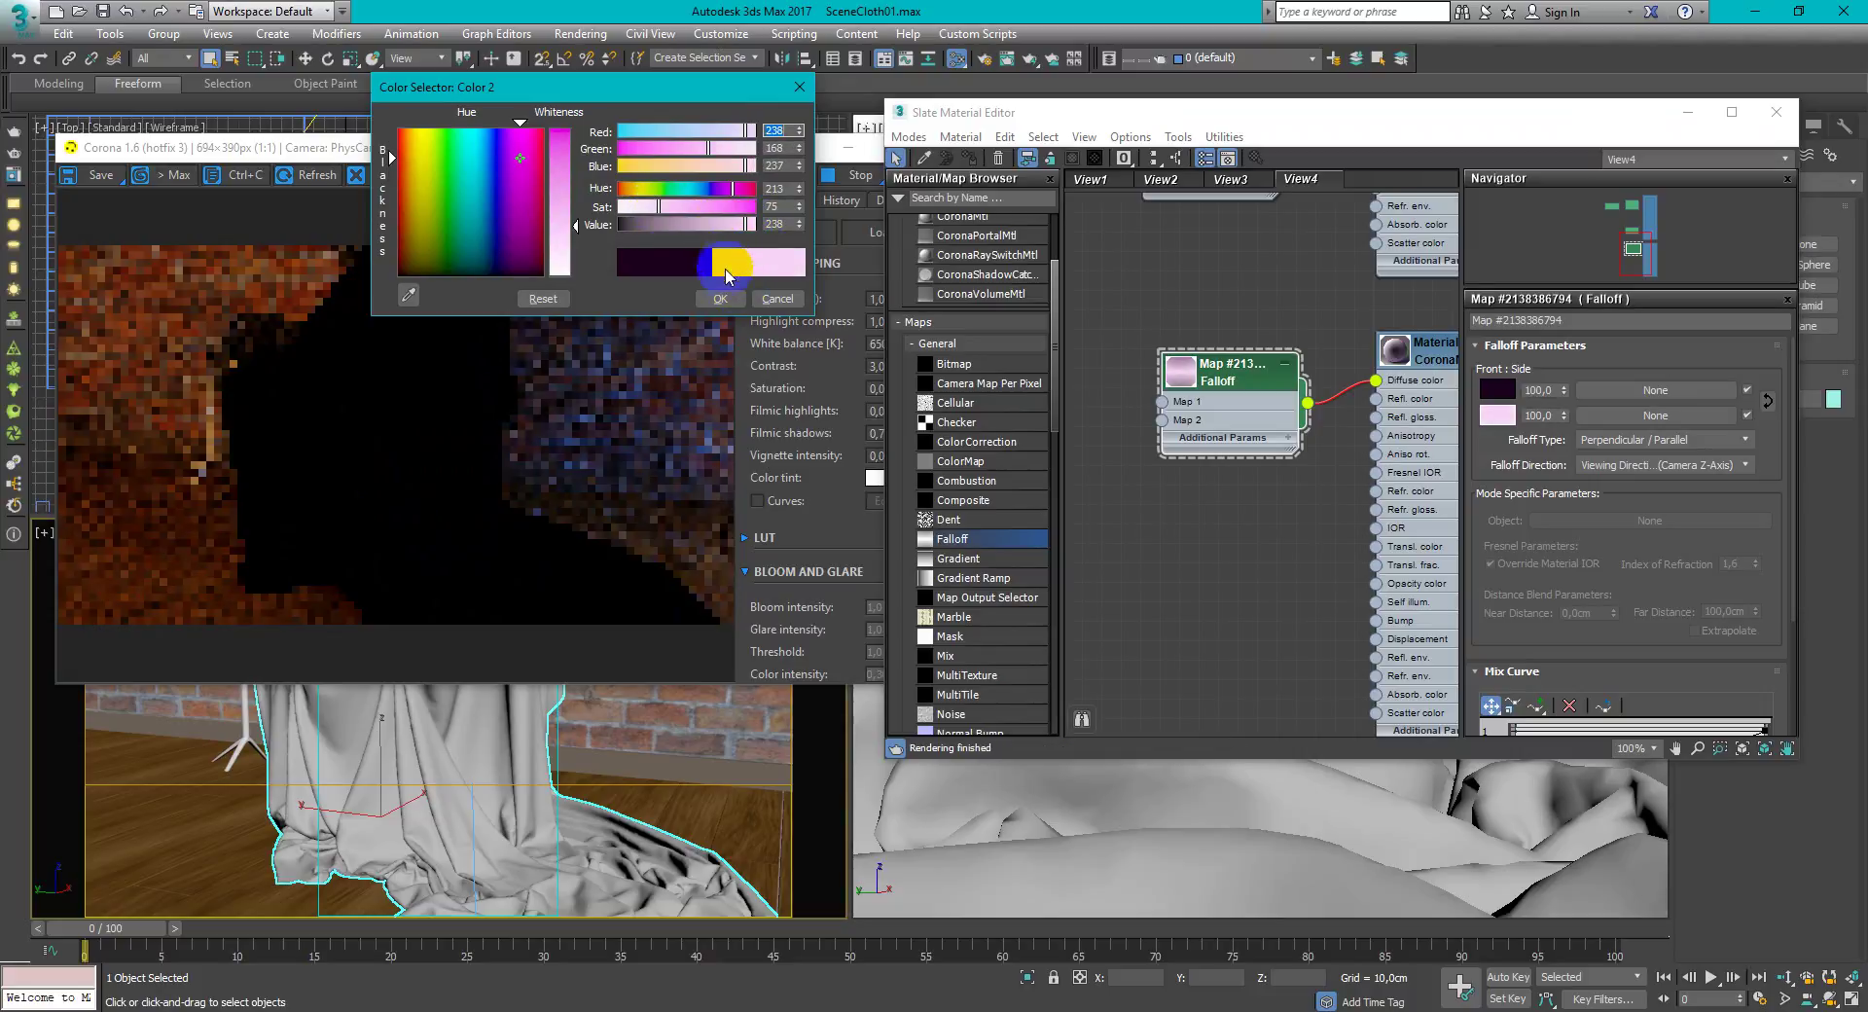
click(723, 297)
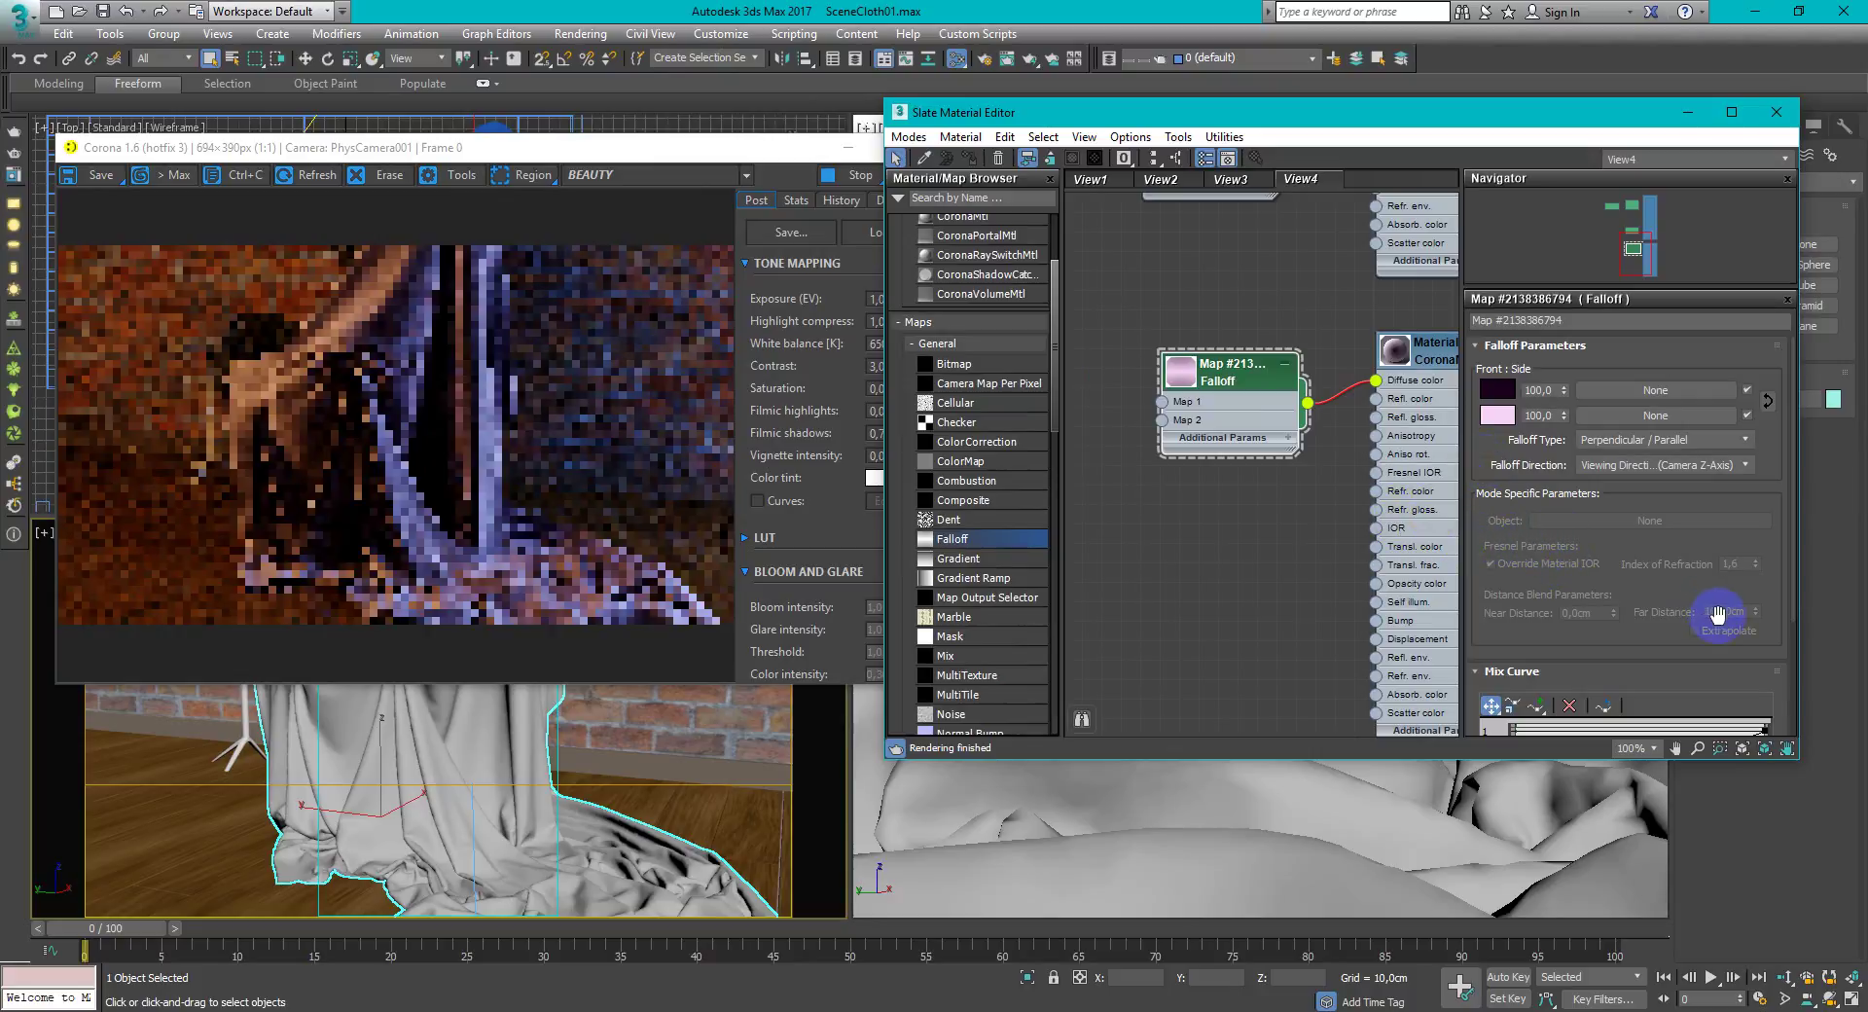
Add a point midway along the Falloff's mix curve, lower it to 0, and enlarge the CoronaMtl node's preview
drag(1795, 533, 1795, 582)
drag(1703, 537, 1700, 638)
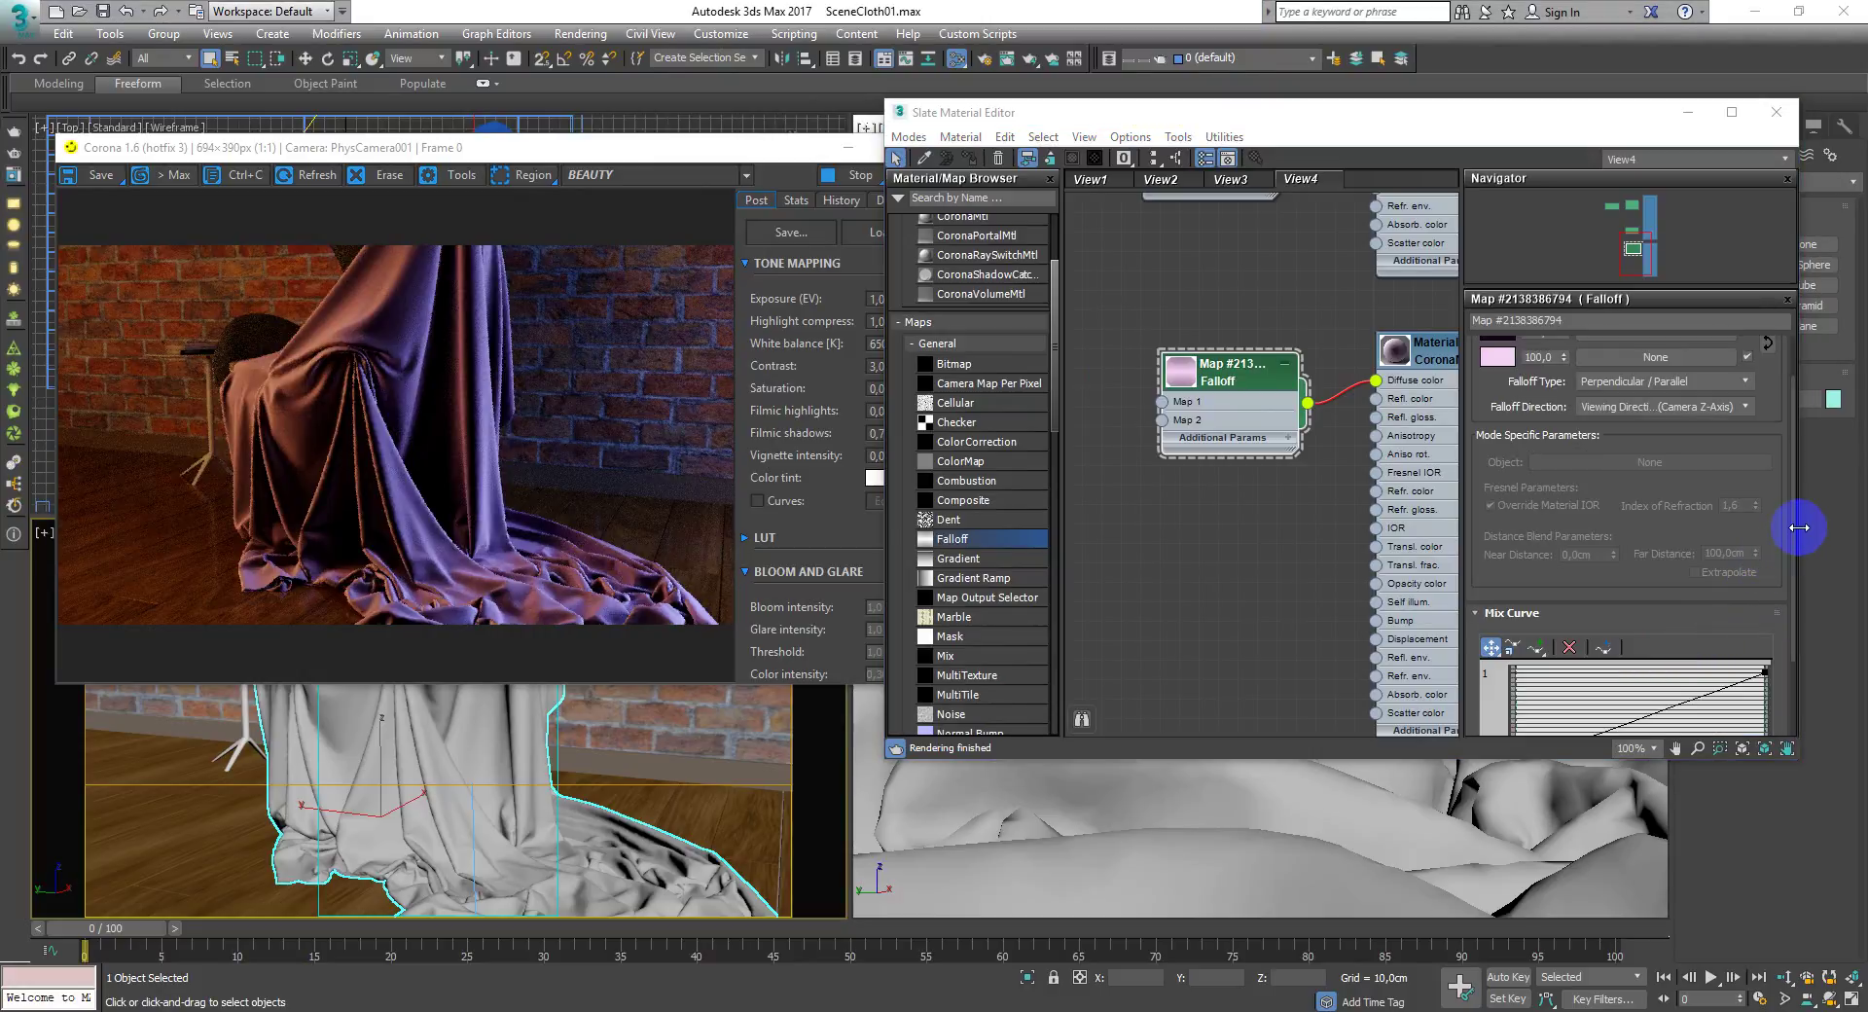
drag(1795, 543, 1801, 617)
click(1536, 538)
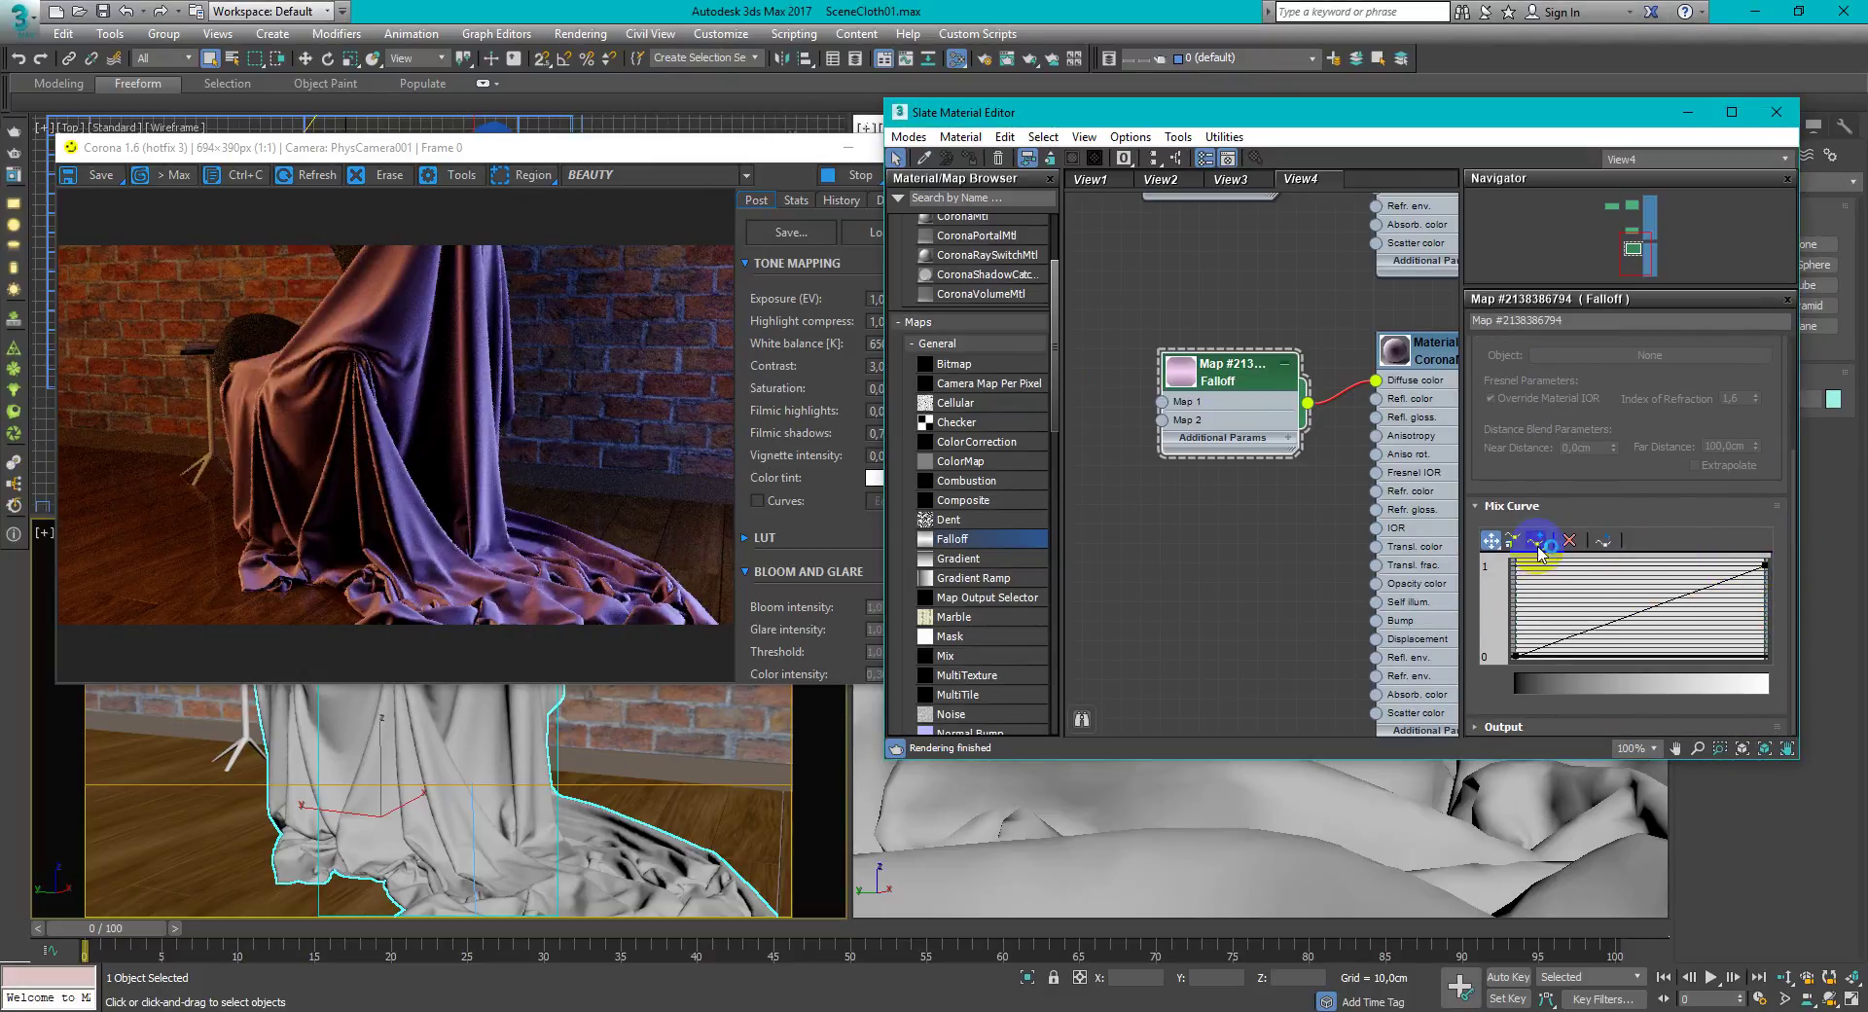
click(1632, 614)
click(1490, 540)
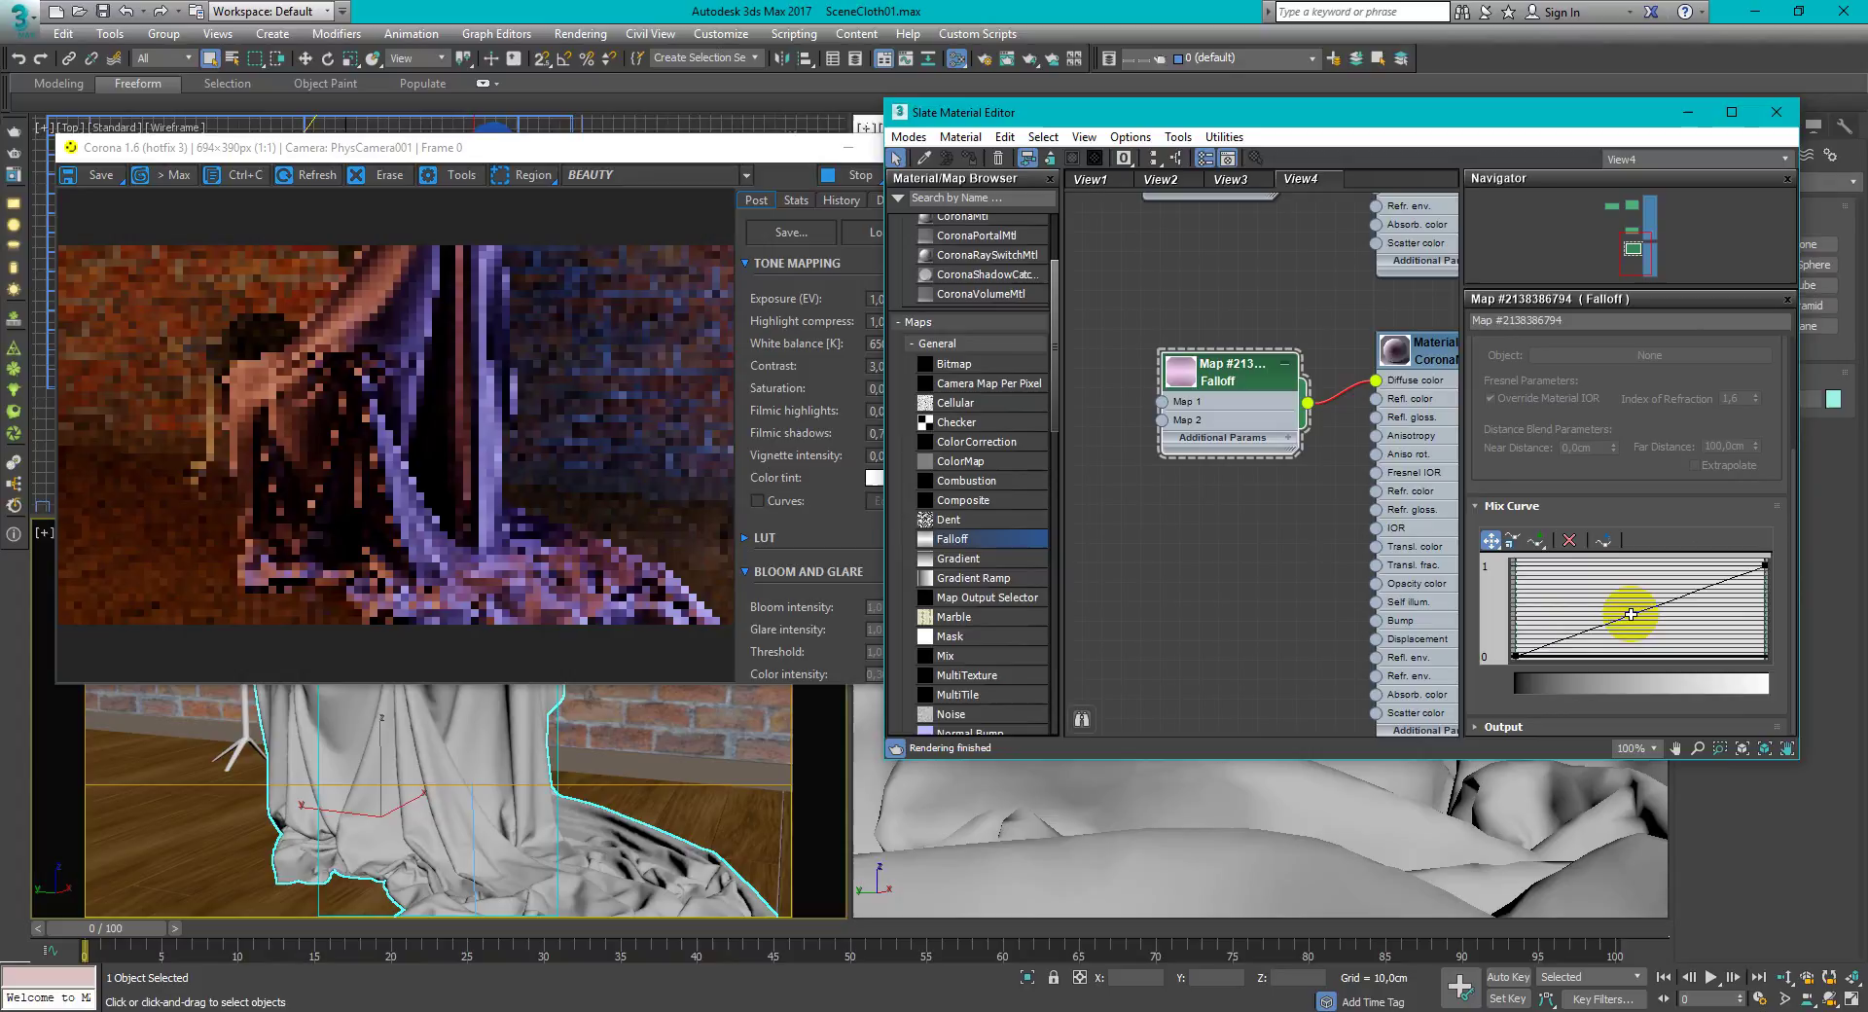
drag(1627, 615, 1631, 657)
double_click(1401, 352)
middle_drag(1329, 444, 1233, 418)
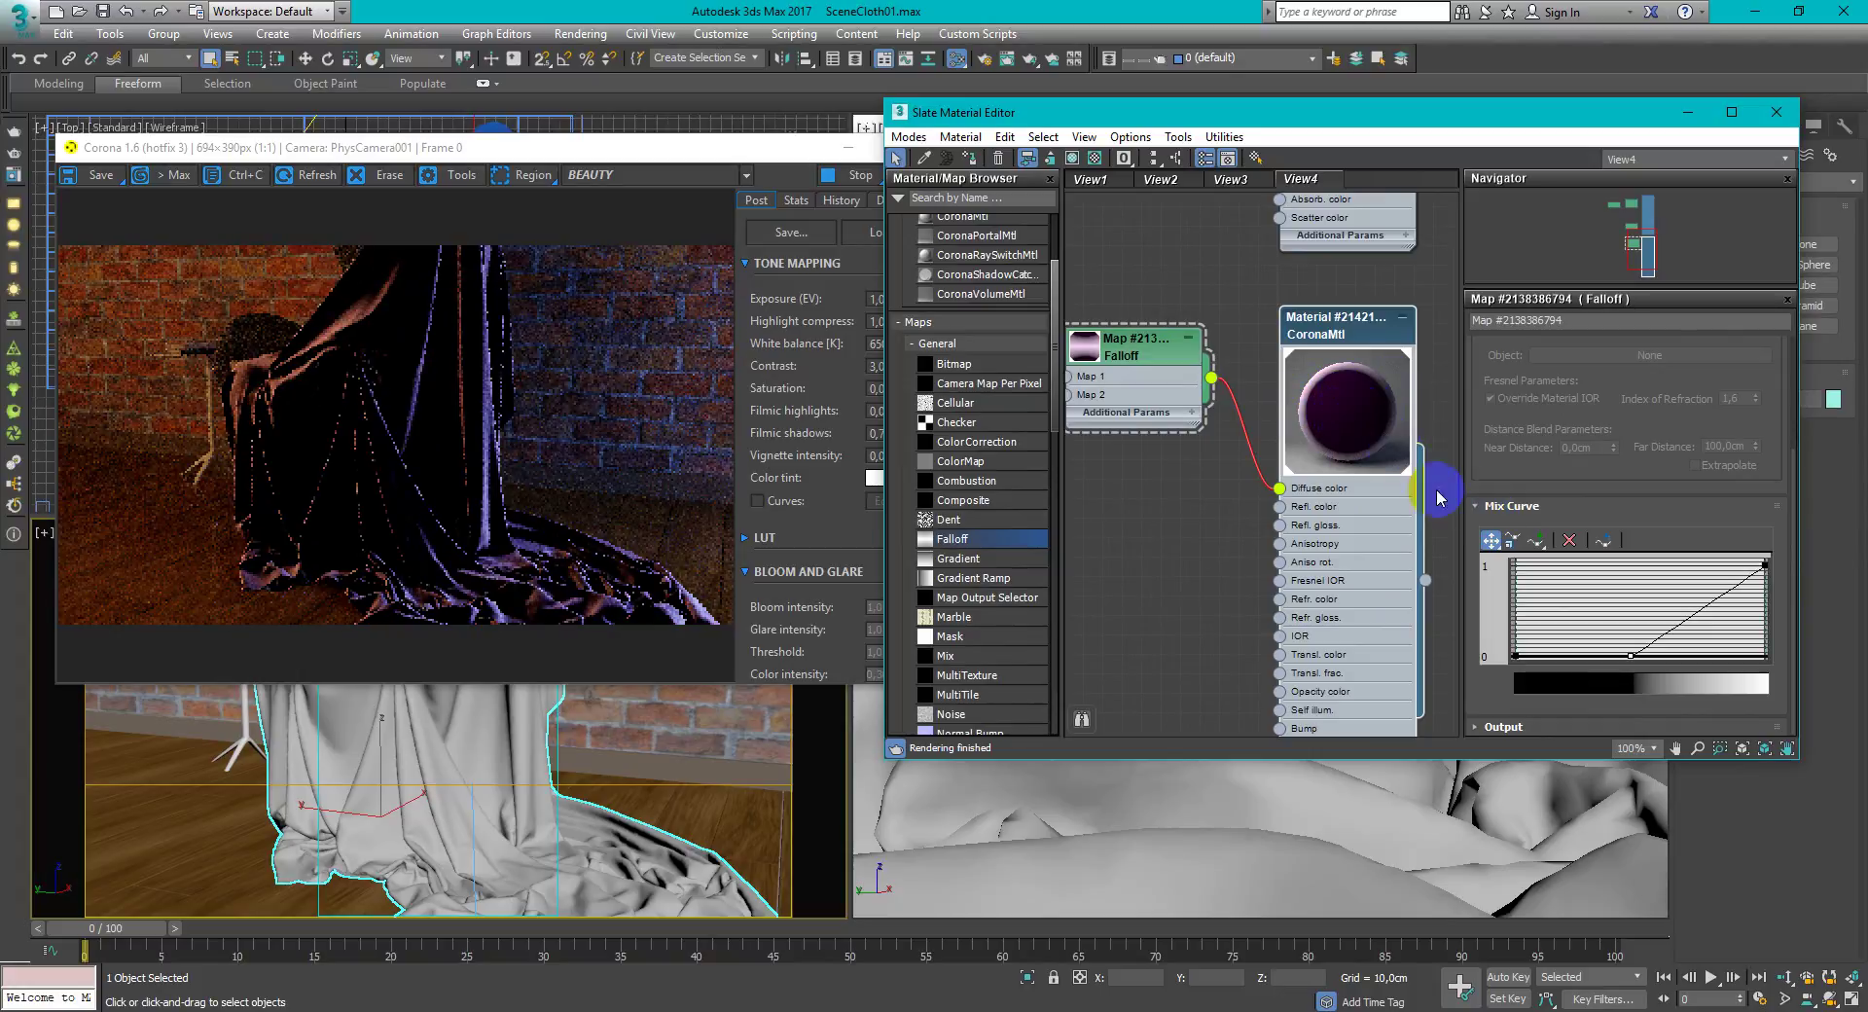
right_click(1630, 646)
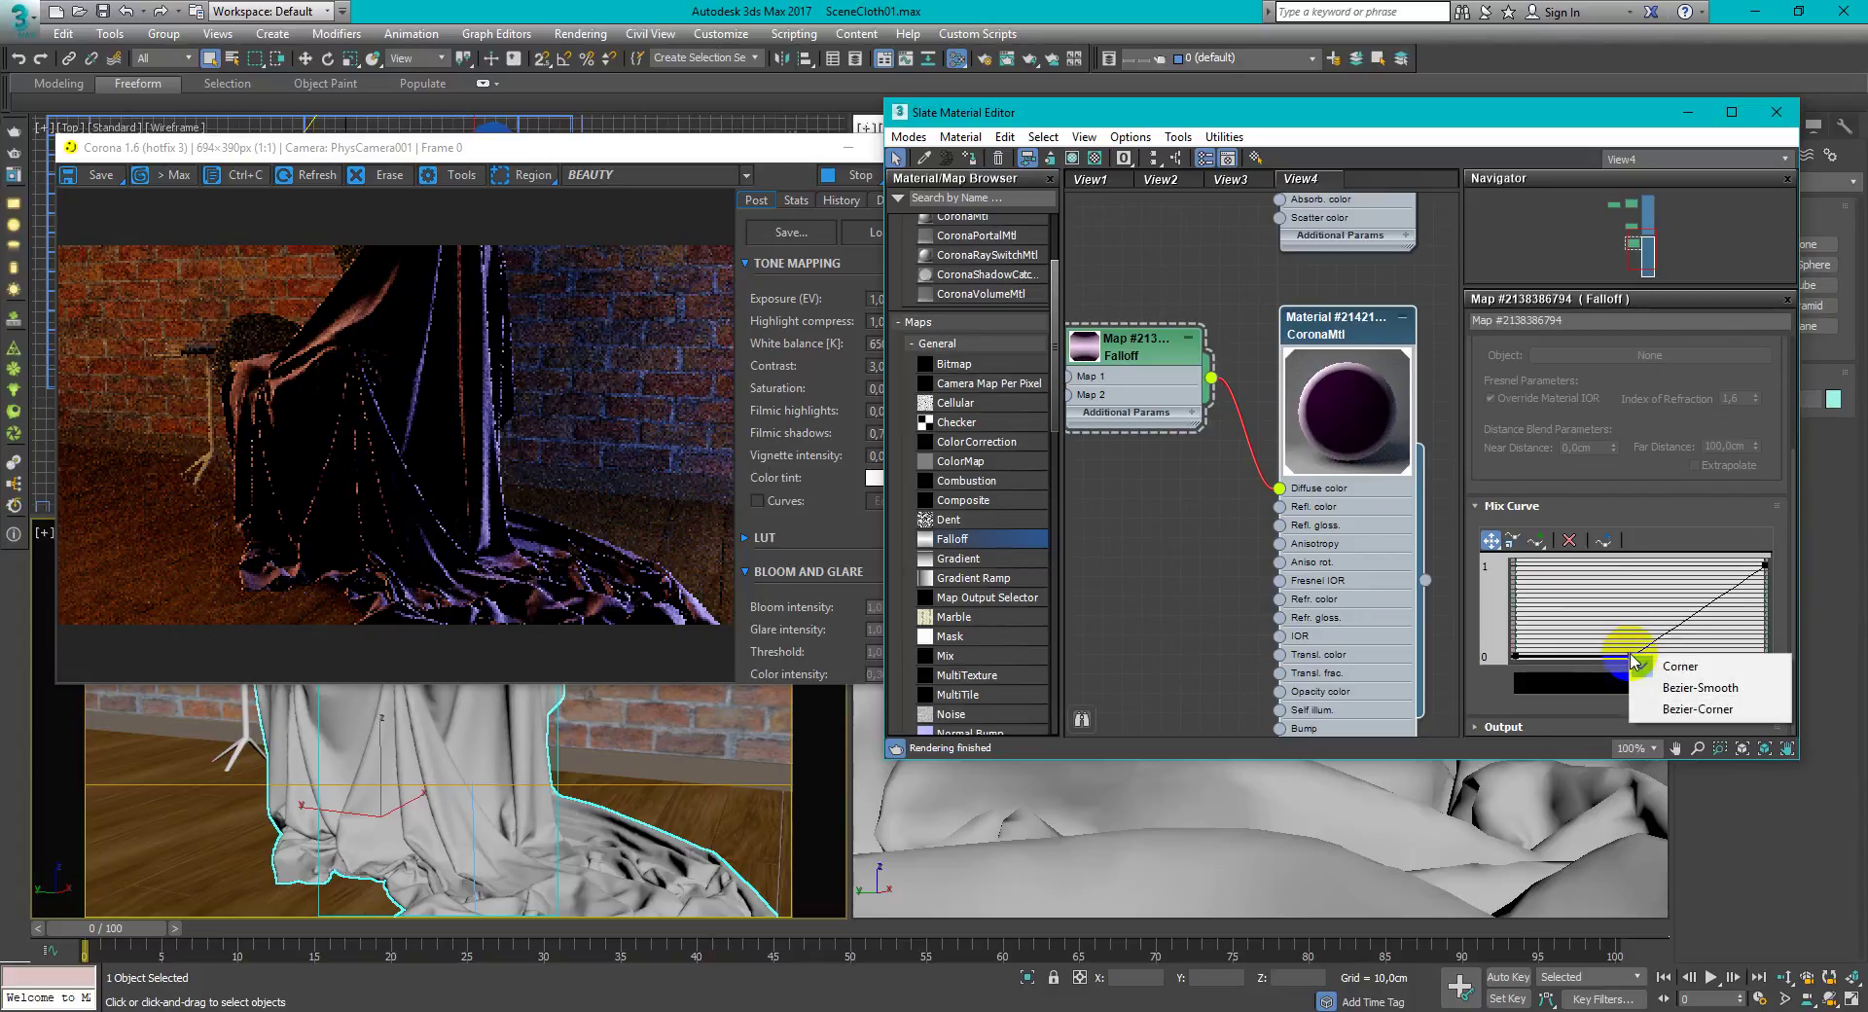
click(1670, 512)
click(1670, 511)
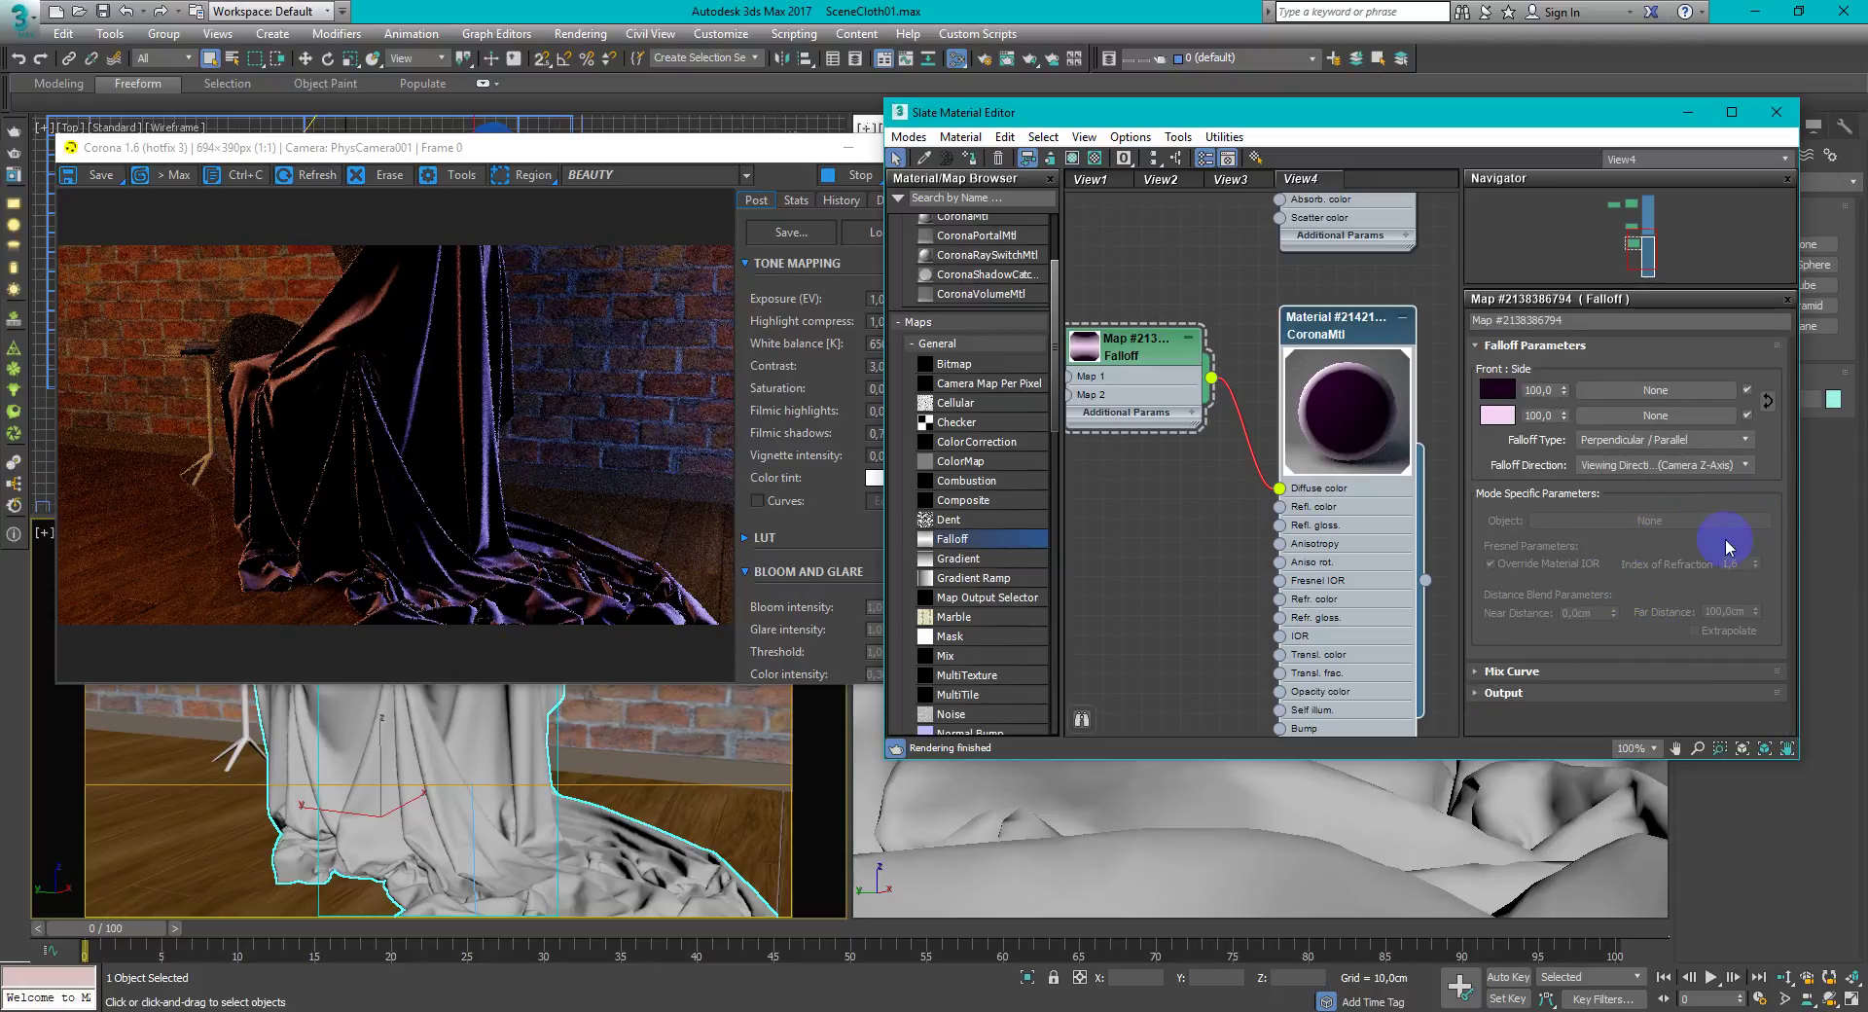
click(1532, 671)
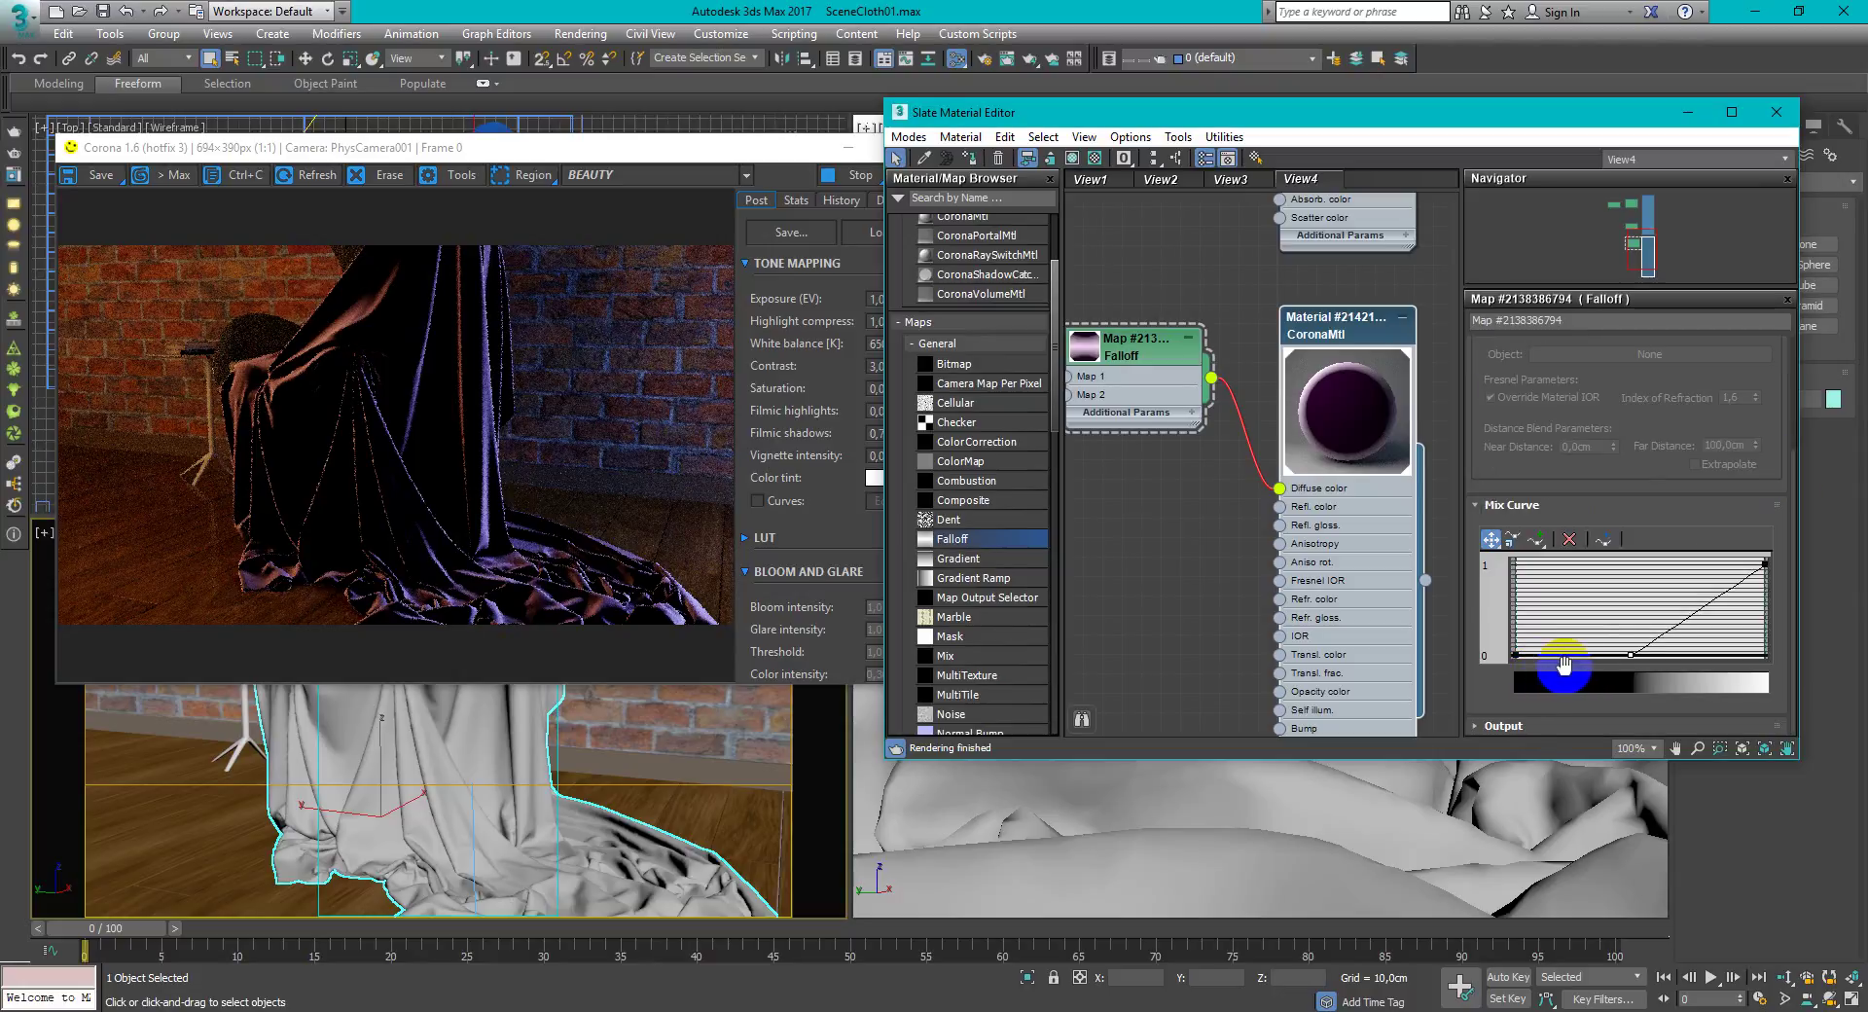
Raise the mix curve's middle point slightly, make it Bezier-Smooth, and adjust its position and handles for a gradual rise
drag(1628, 654, 1631, 638)
right_click(1631, 638)
click(1669, 673)
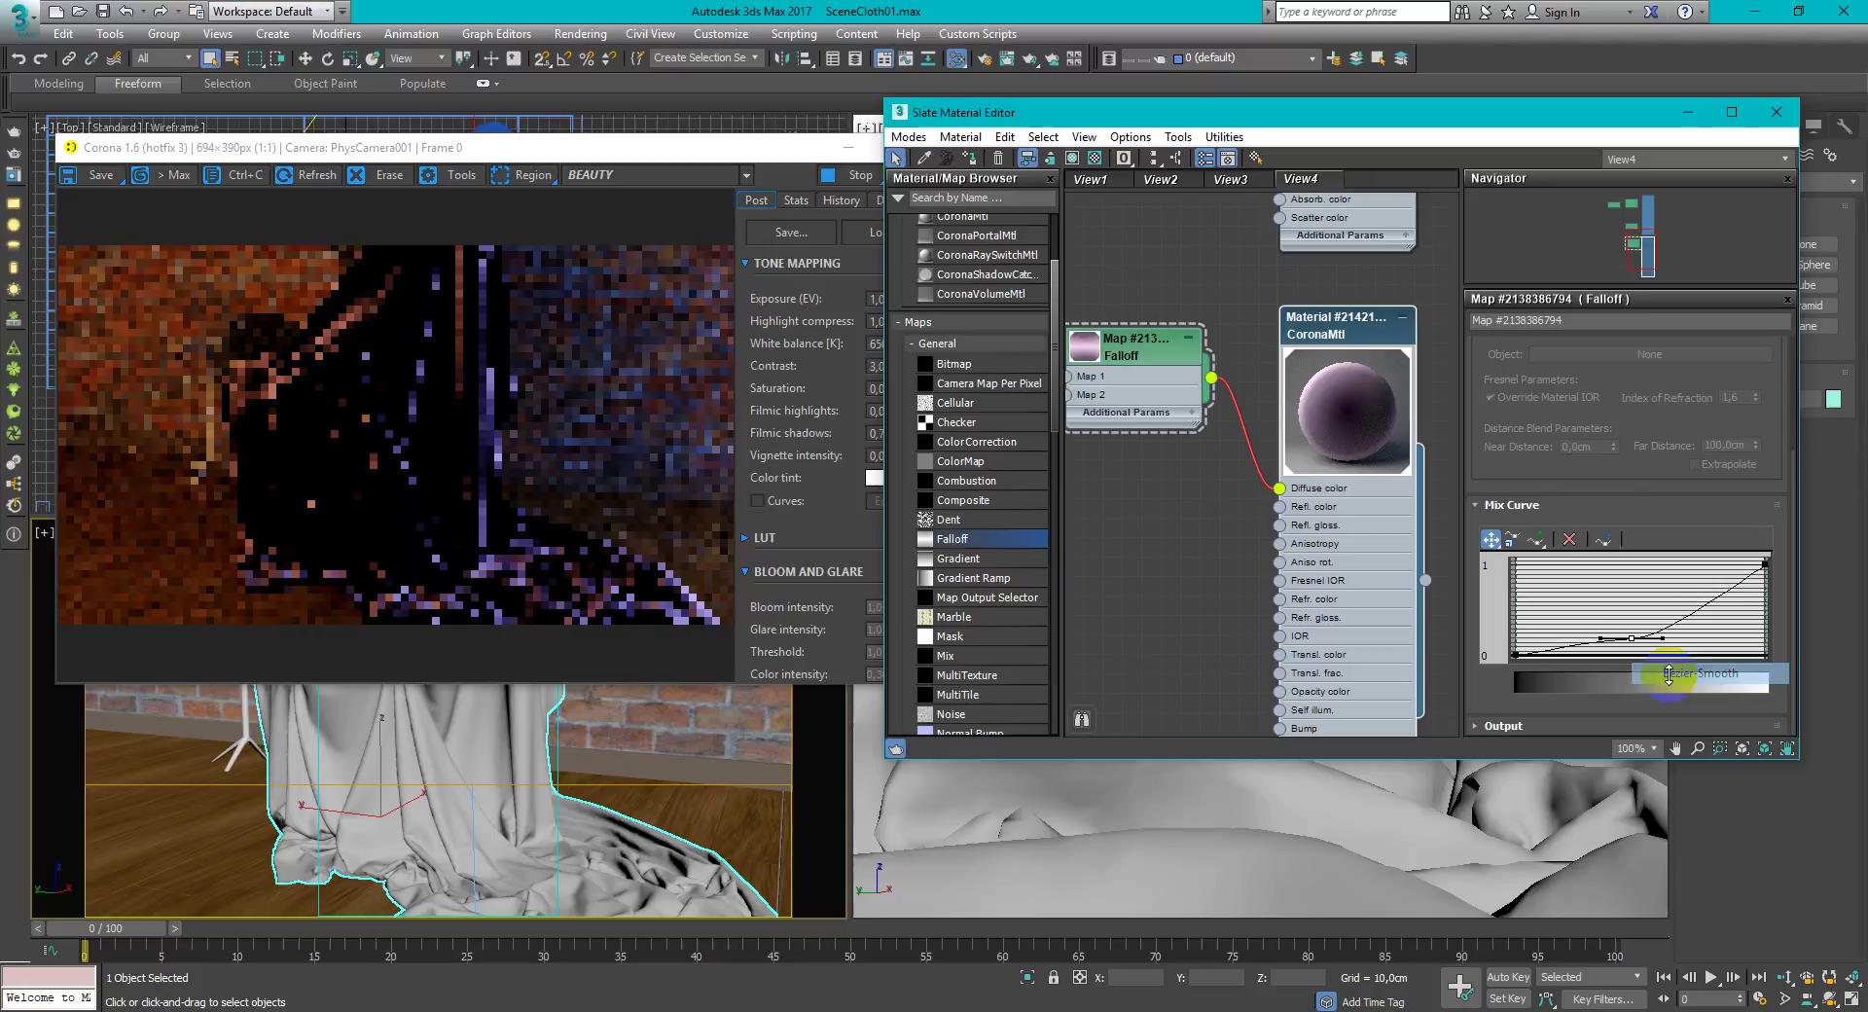
drag(1661, 638, 1662, 630)
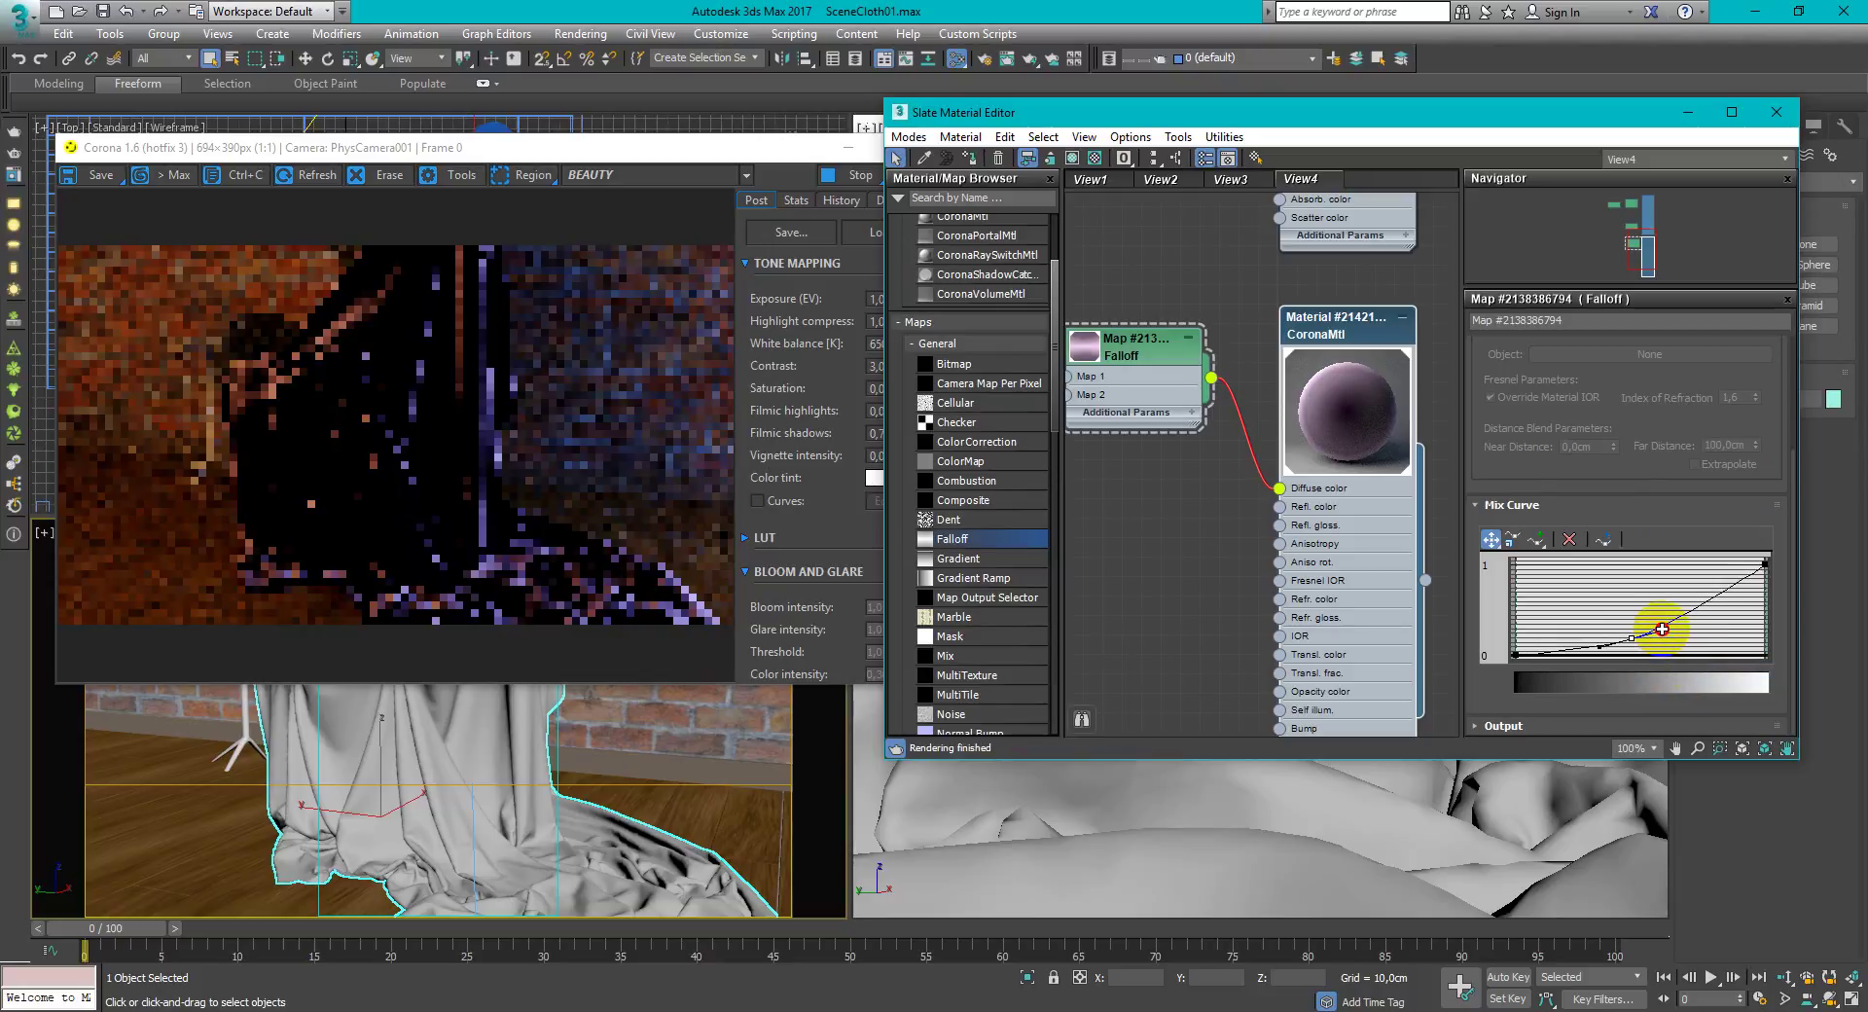
click(1600, 646)
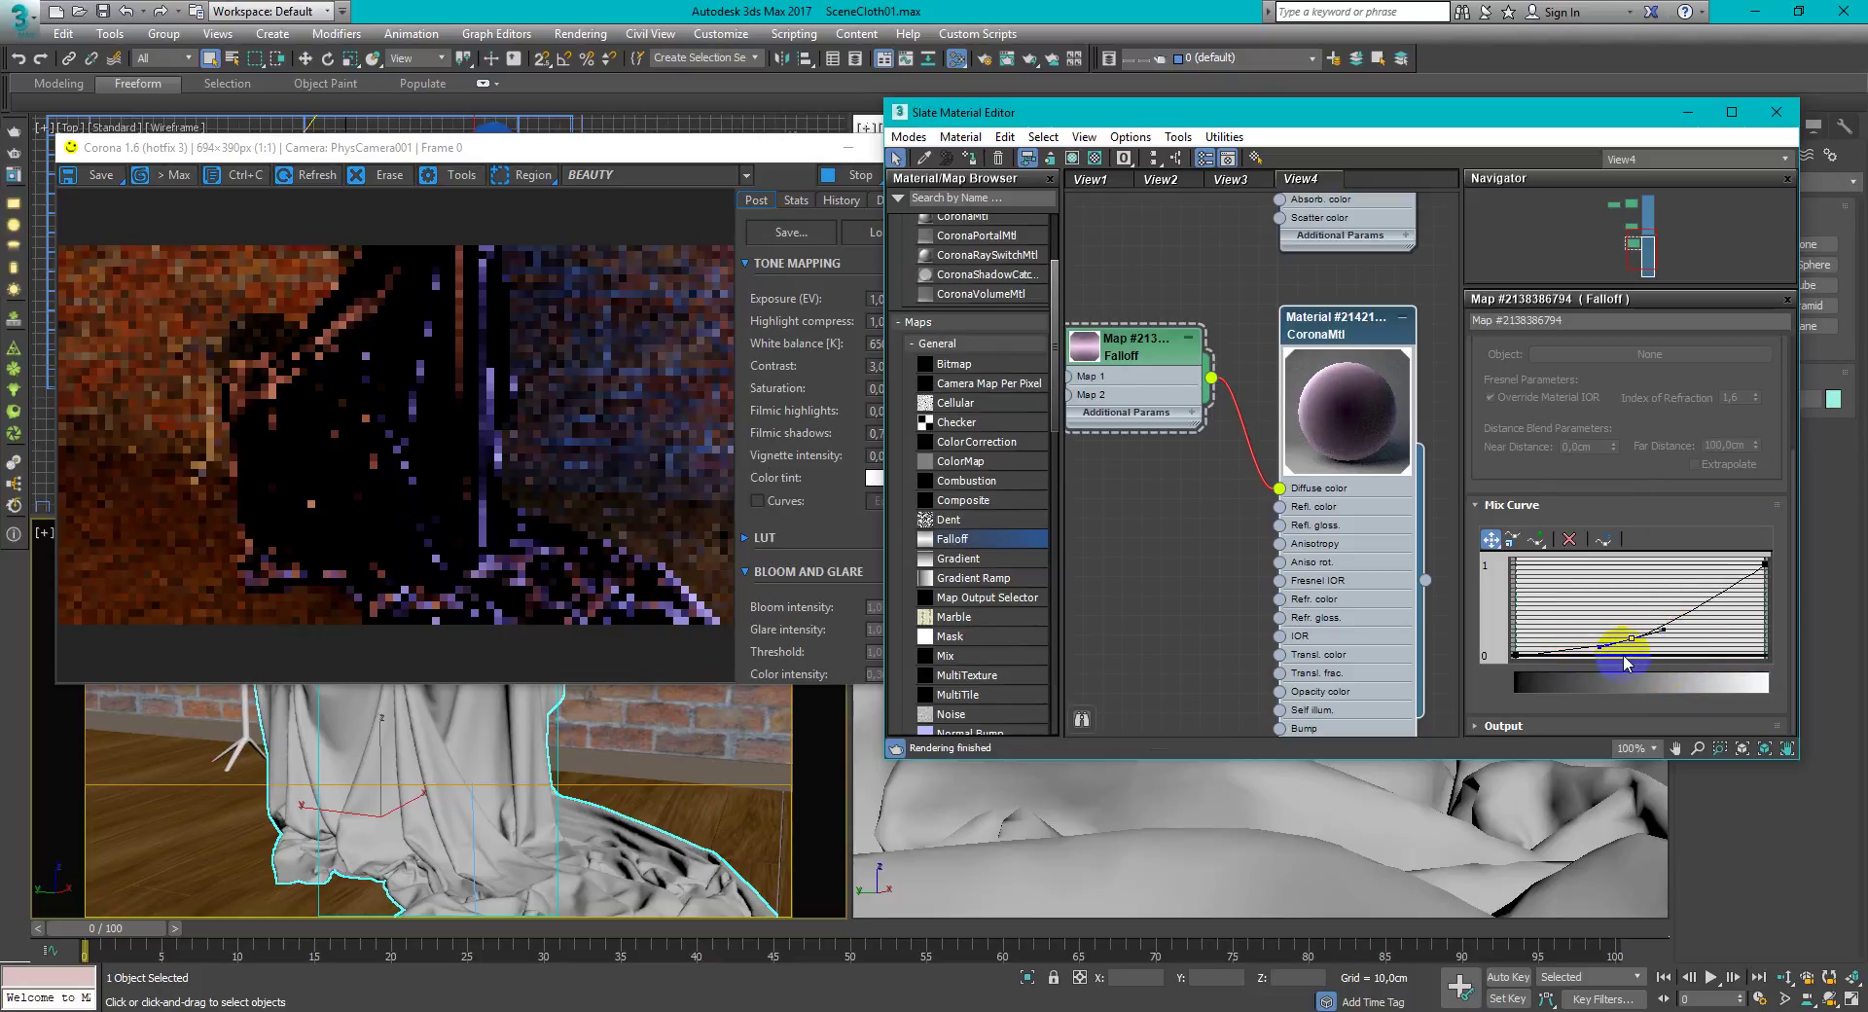
drag(1629, 640, 1632, 646)
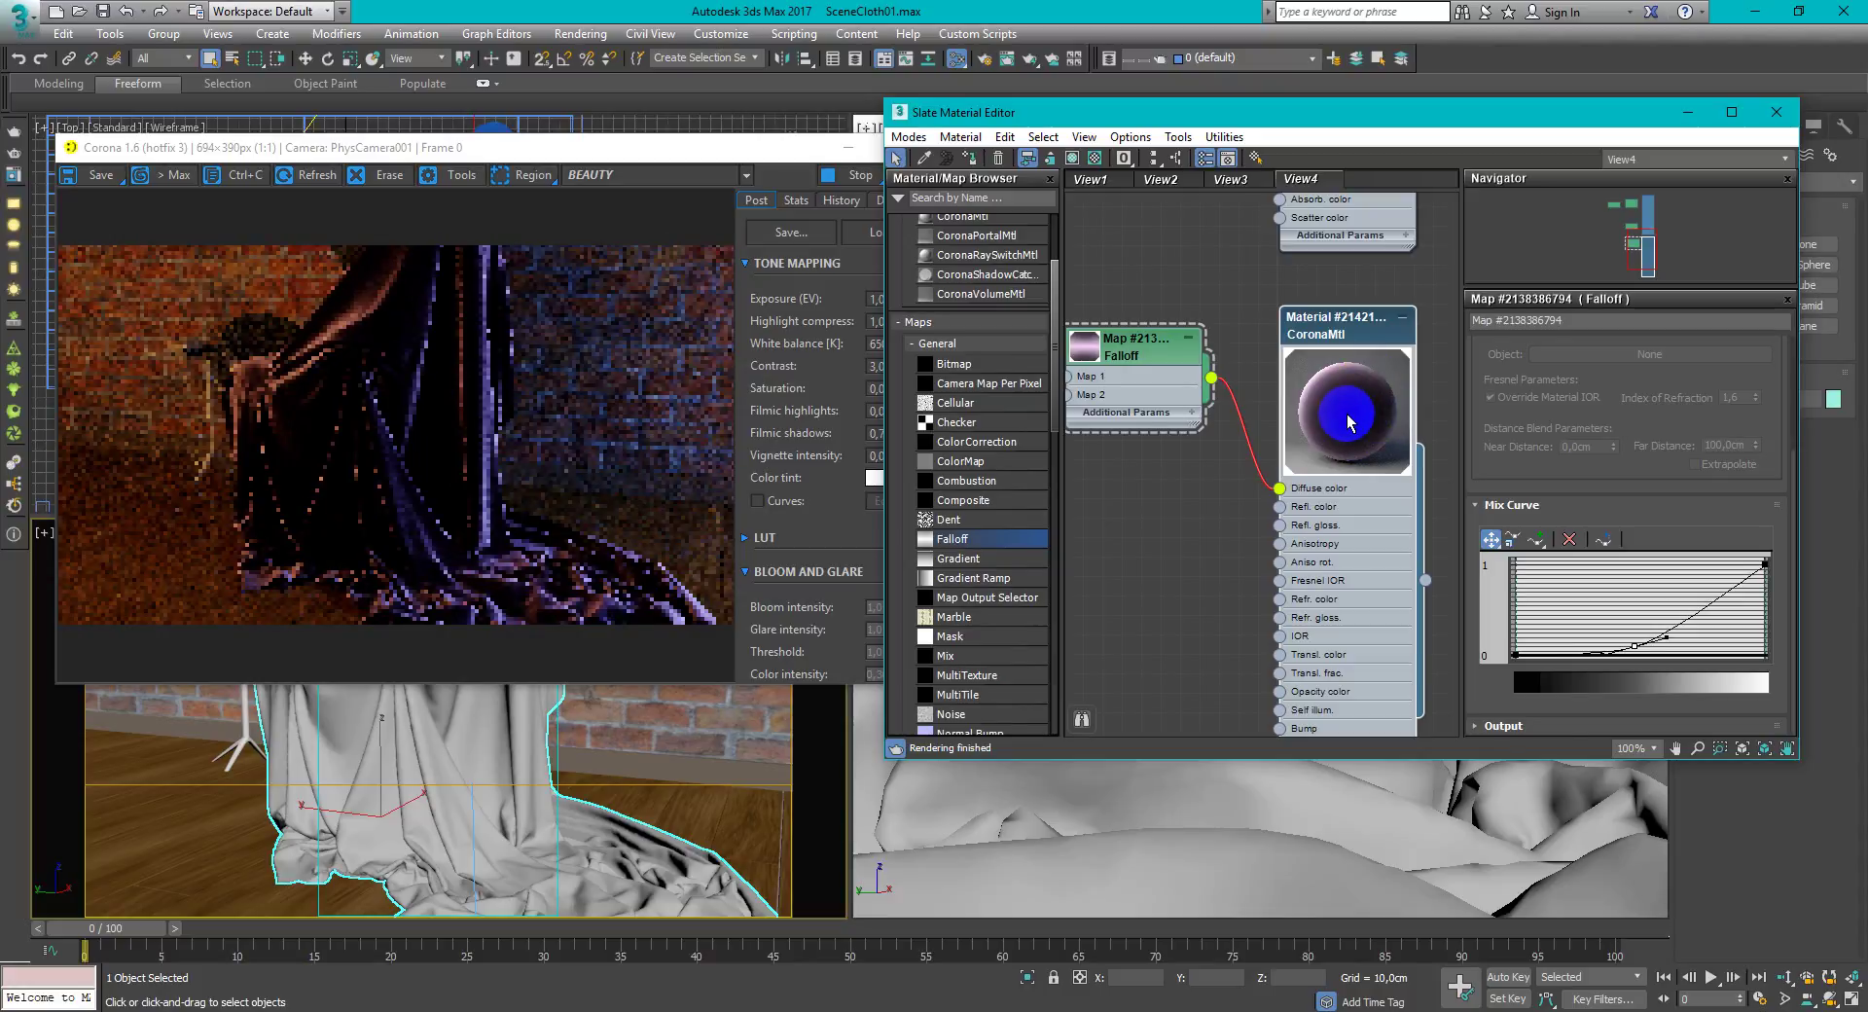
click(1668, 638)
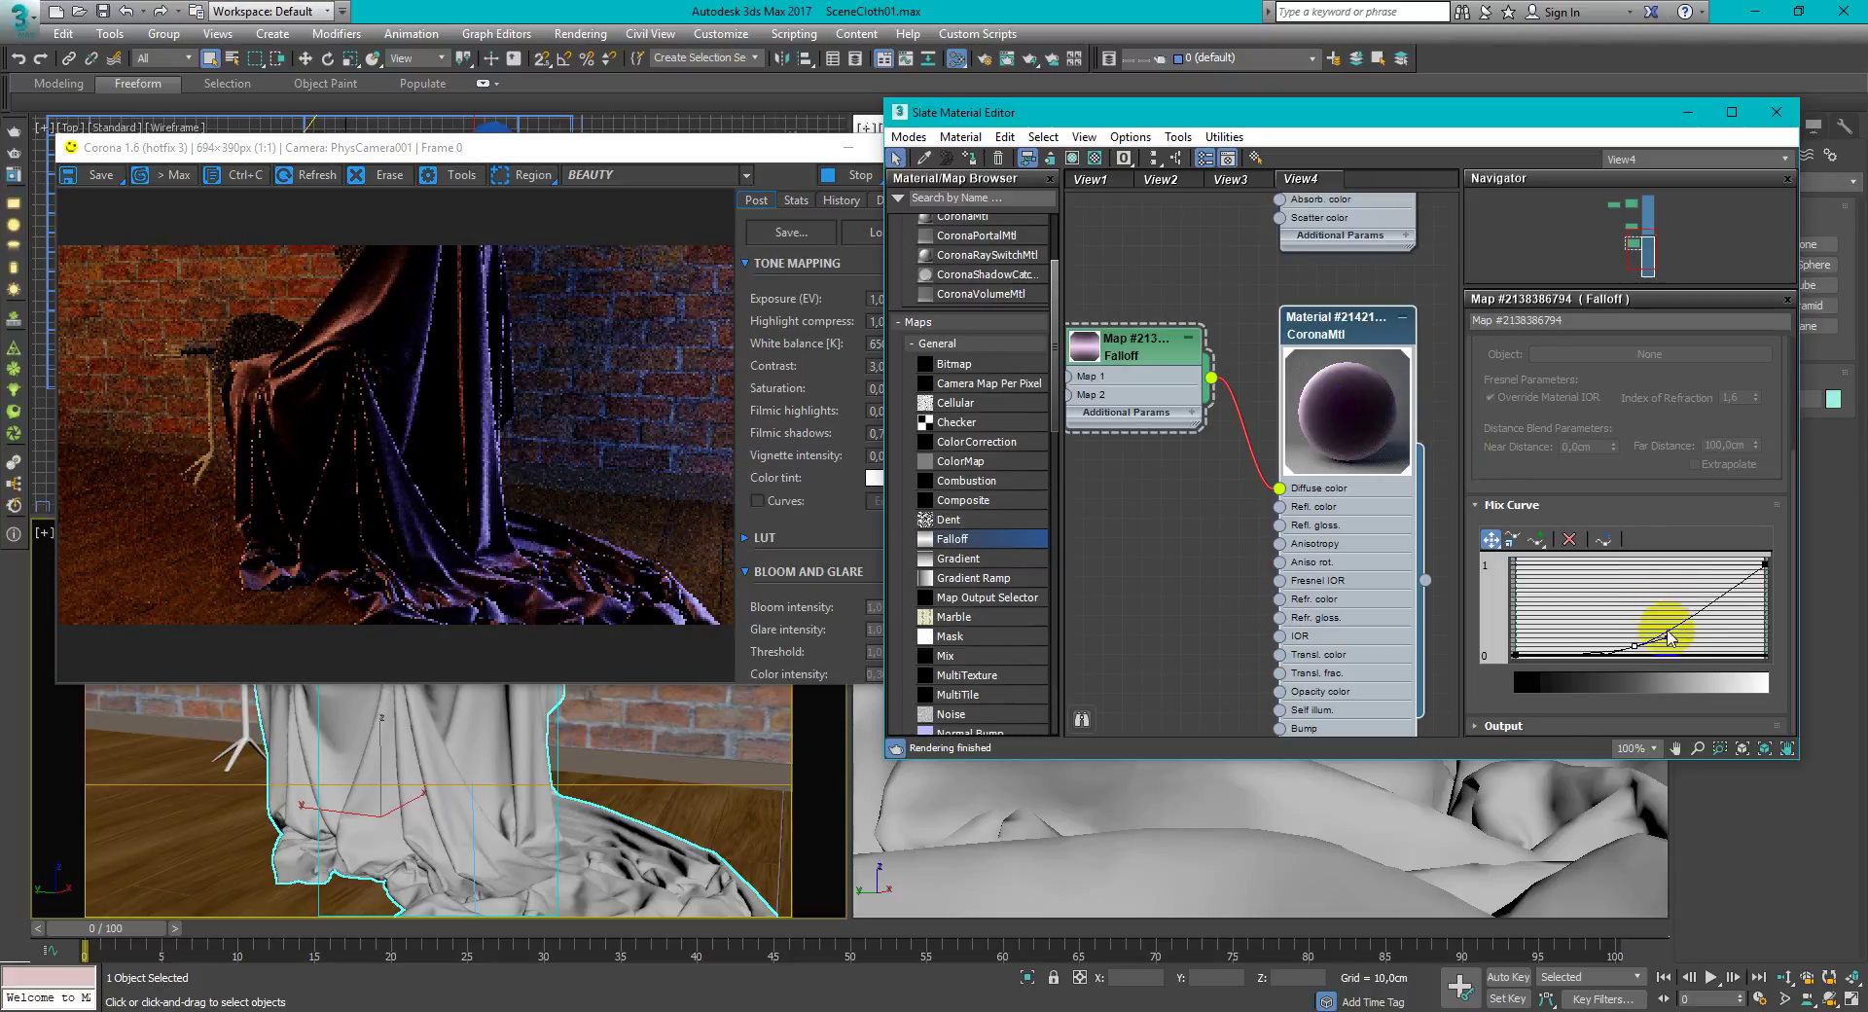
Make the end point of the Falloff's mix curve Bezier-Corner and pull its handle to steepen the final rise
click(1763, 565)
right_click(1765, 565)
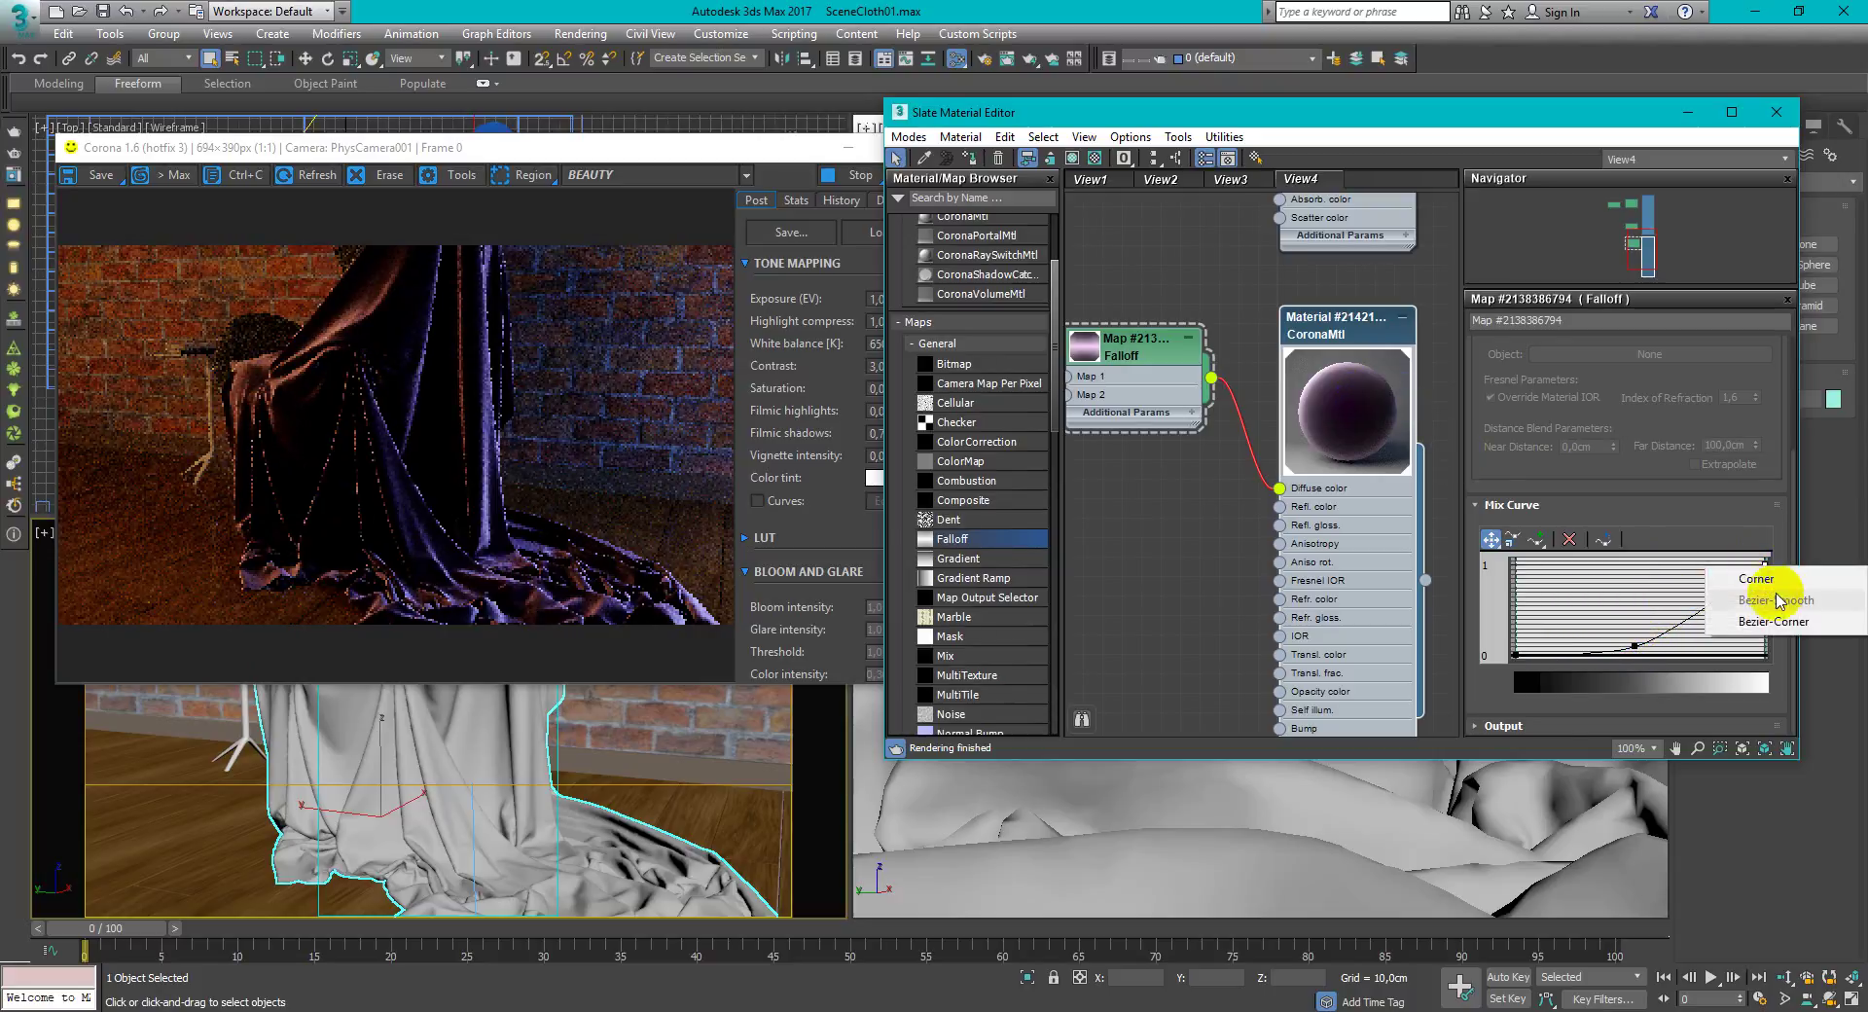
click(1756, 620)
drag(1731, 587, 1770, 586)
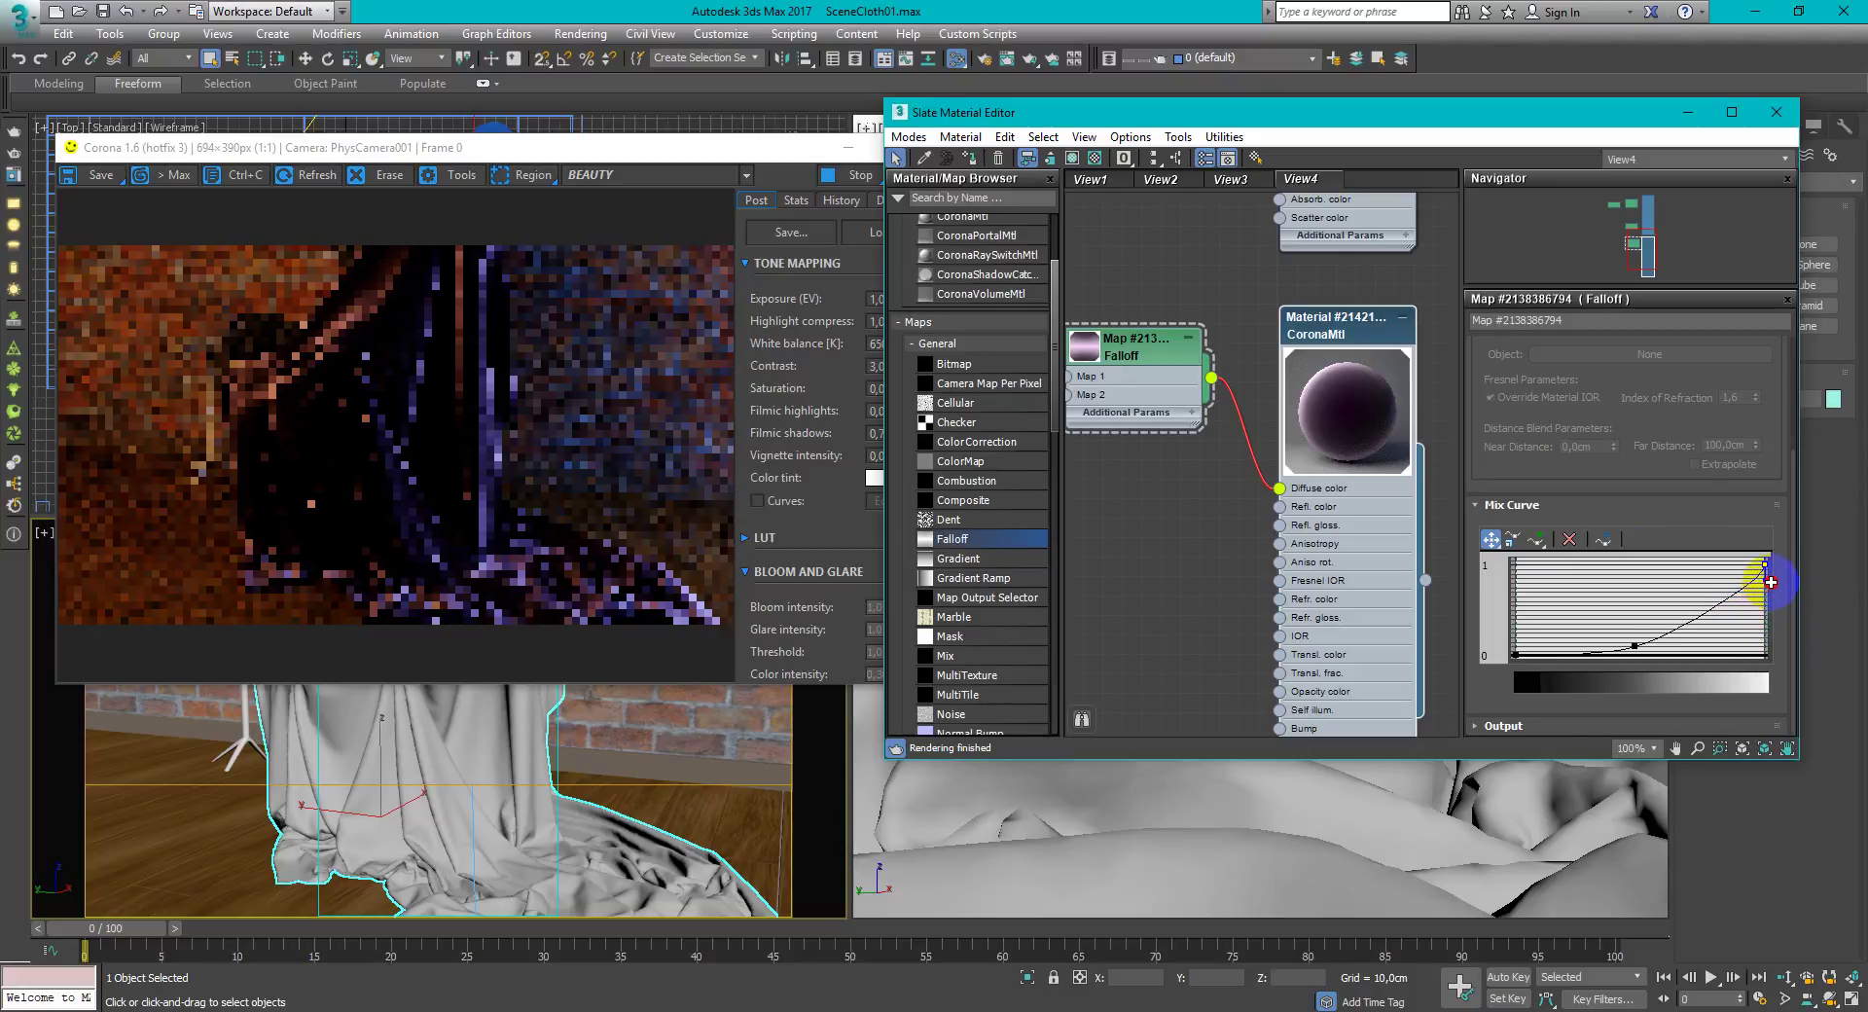
drag(1771, 582, 1768, 578)
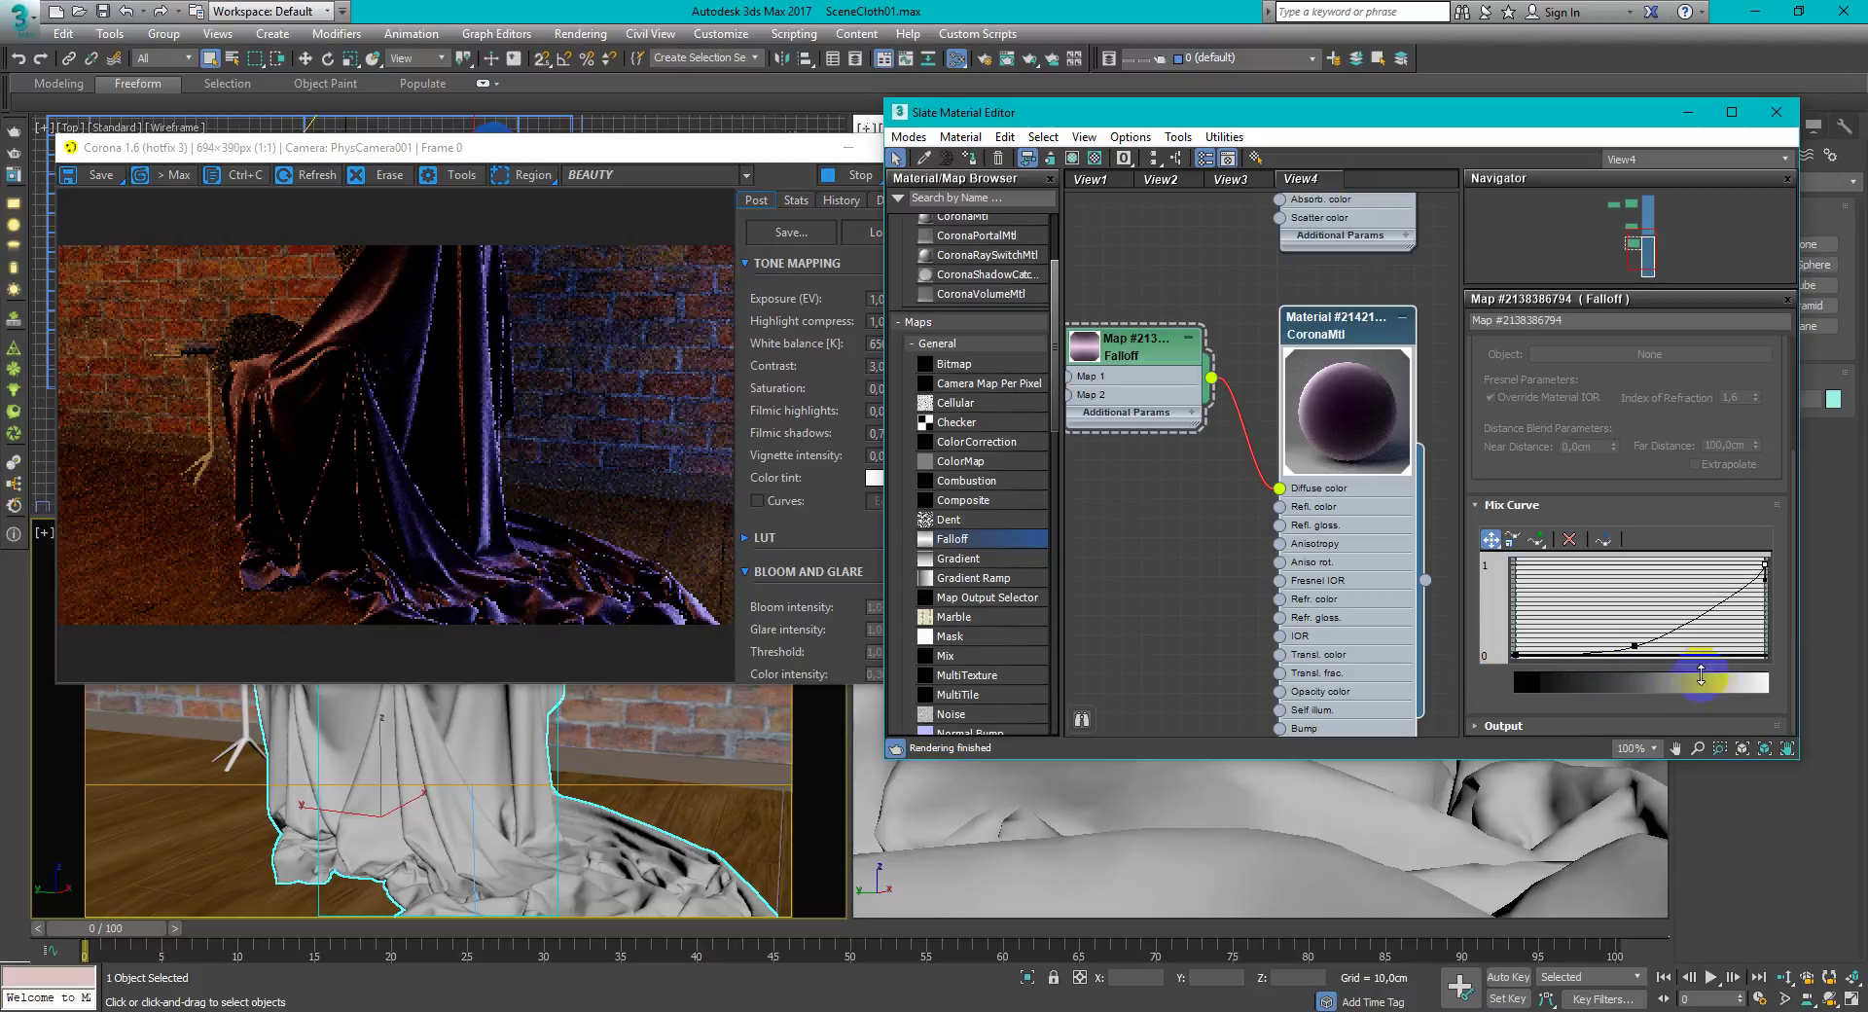
Move the mix curve's middle point slightly toward the end and fine-tune its position and handle for a smooth rise
click(1634, 646)
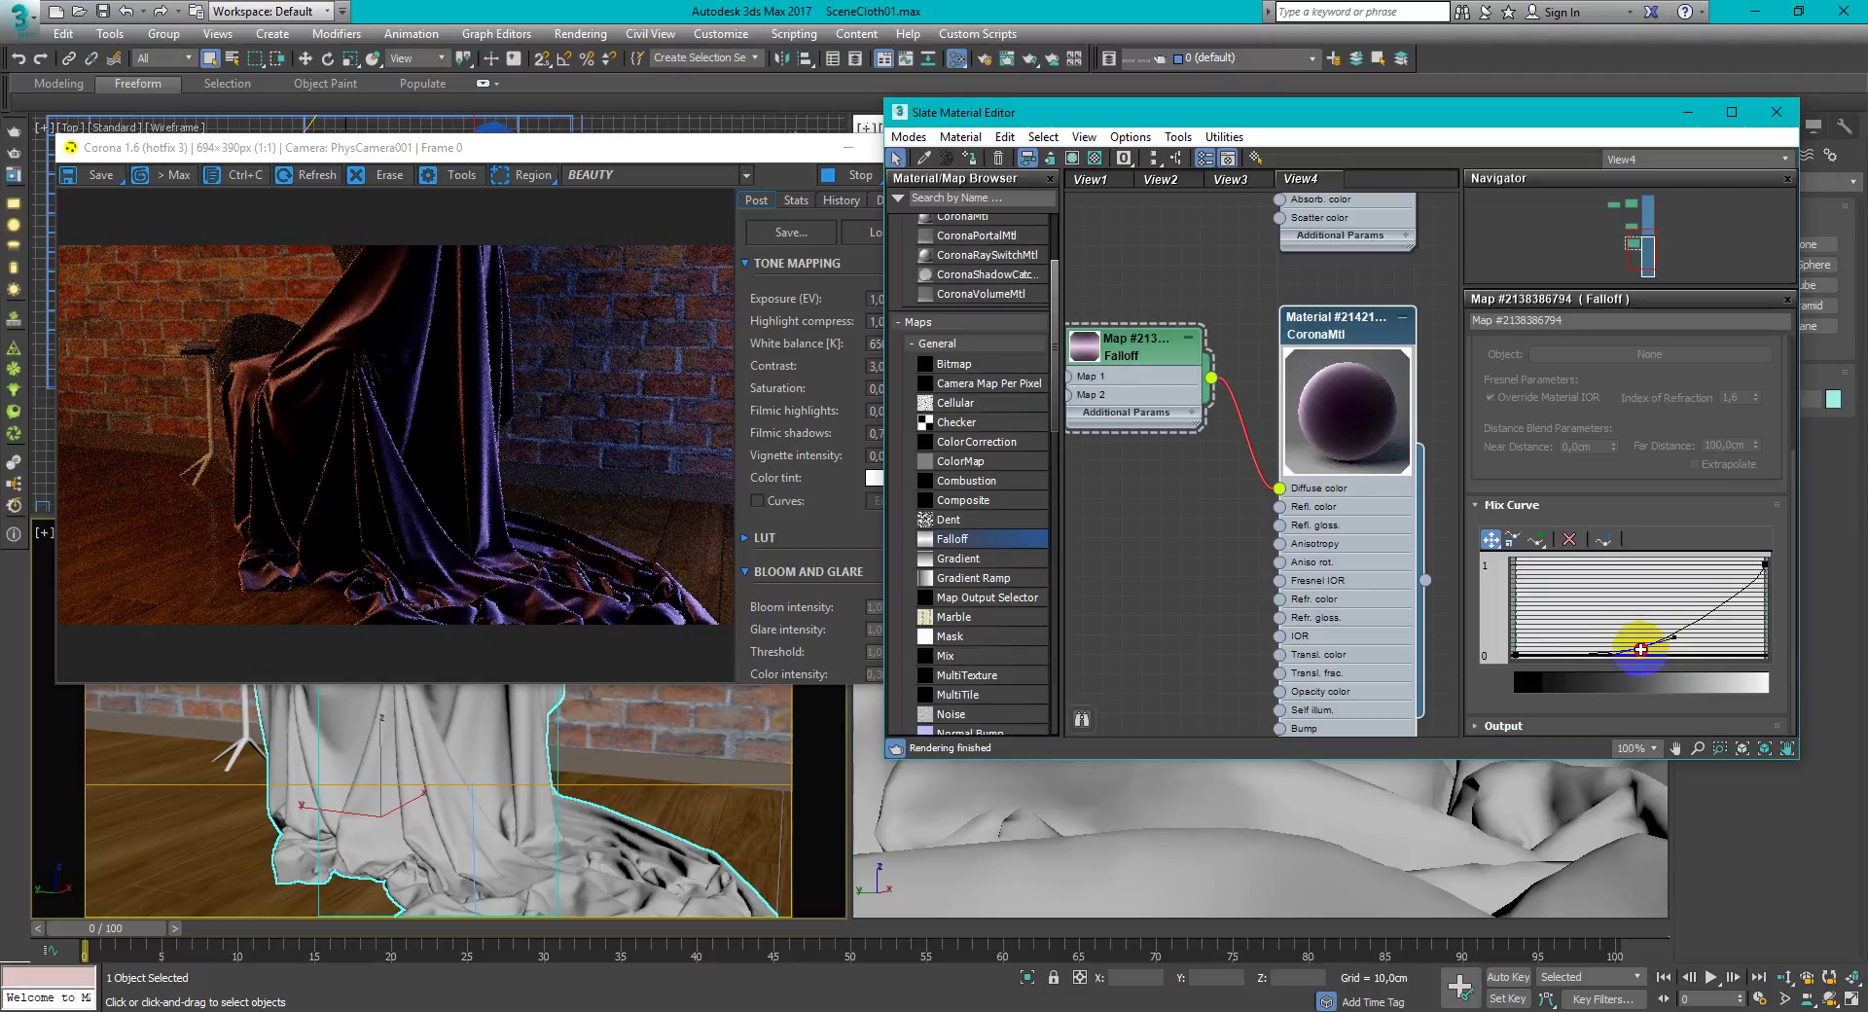
drag(1641, 649, 1678, 642)
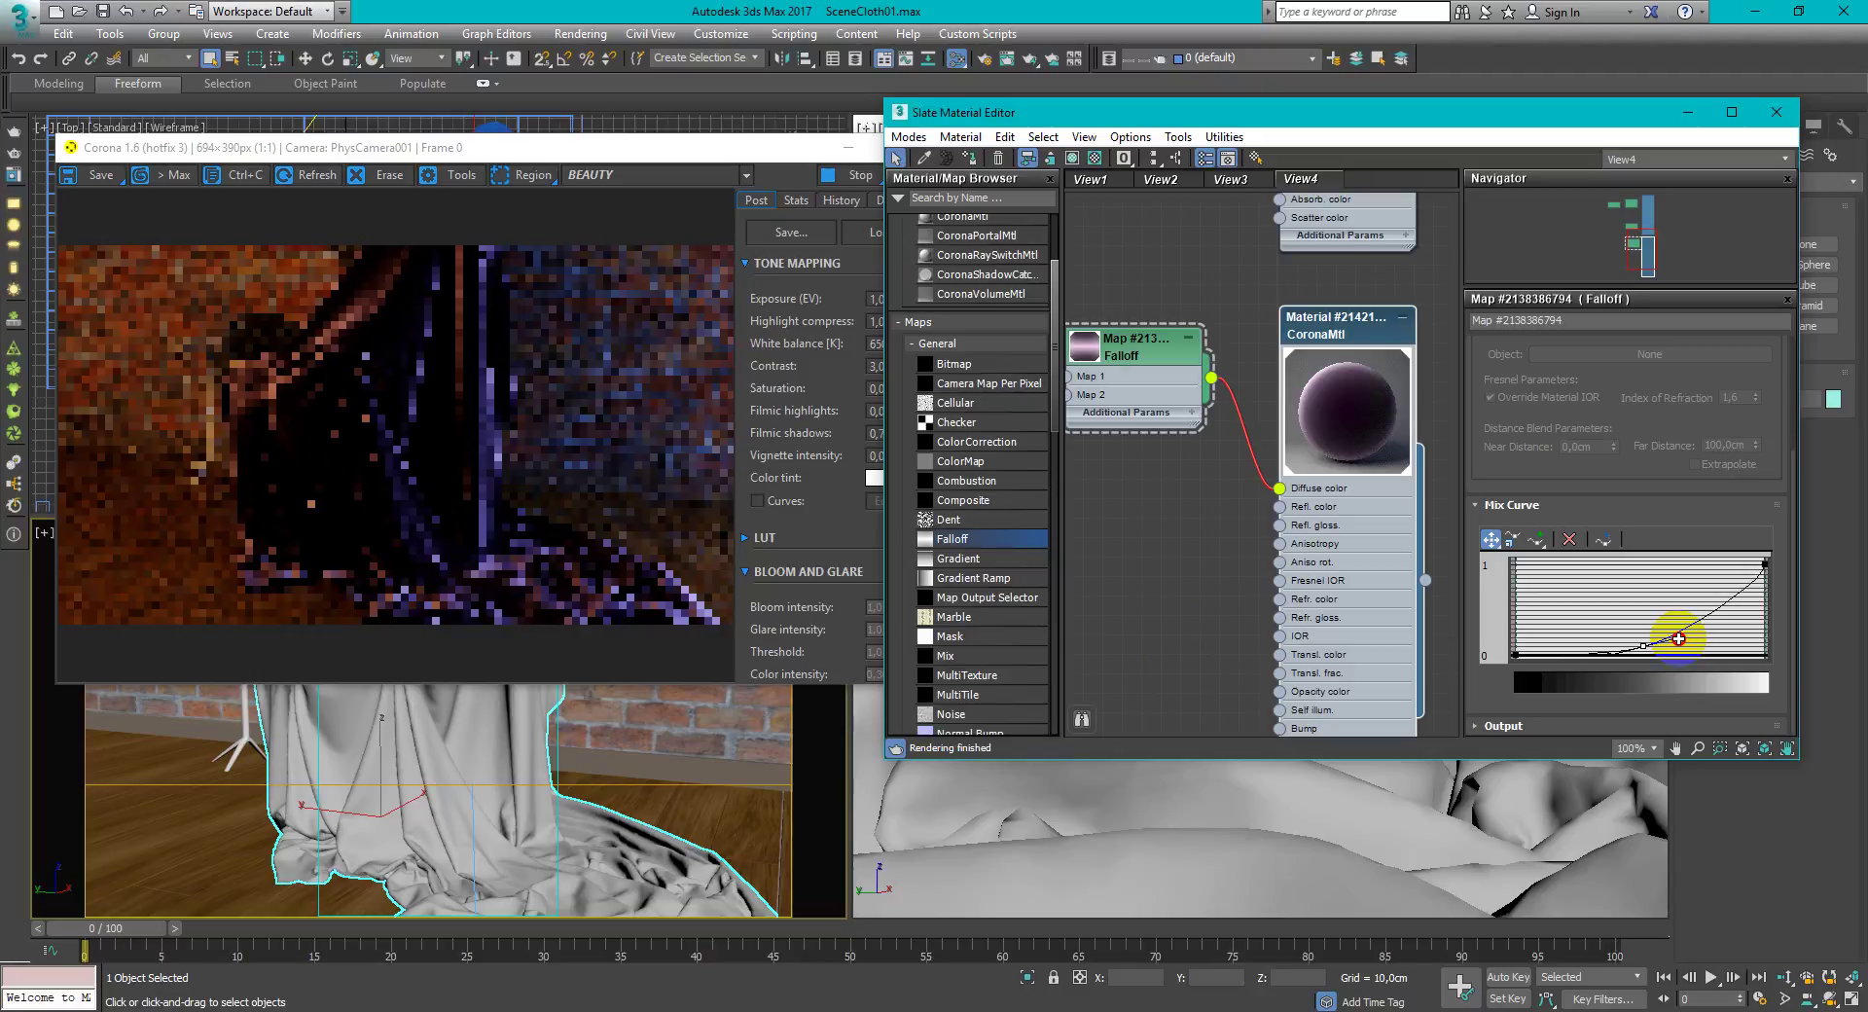
drag(1679, 638, 1645, 648)
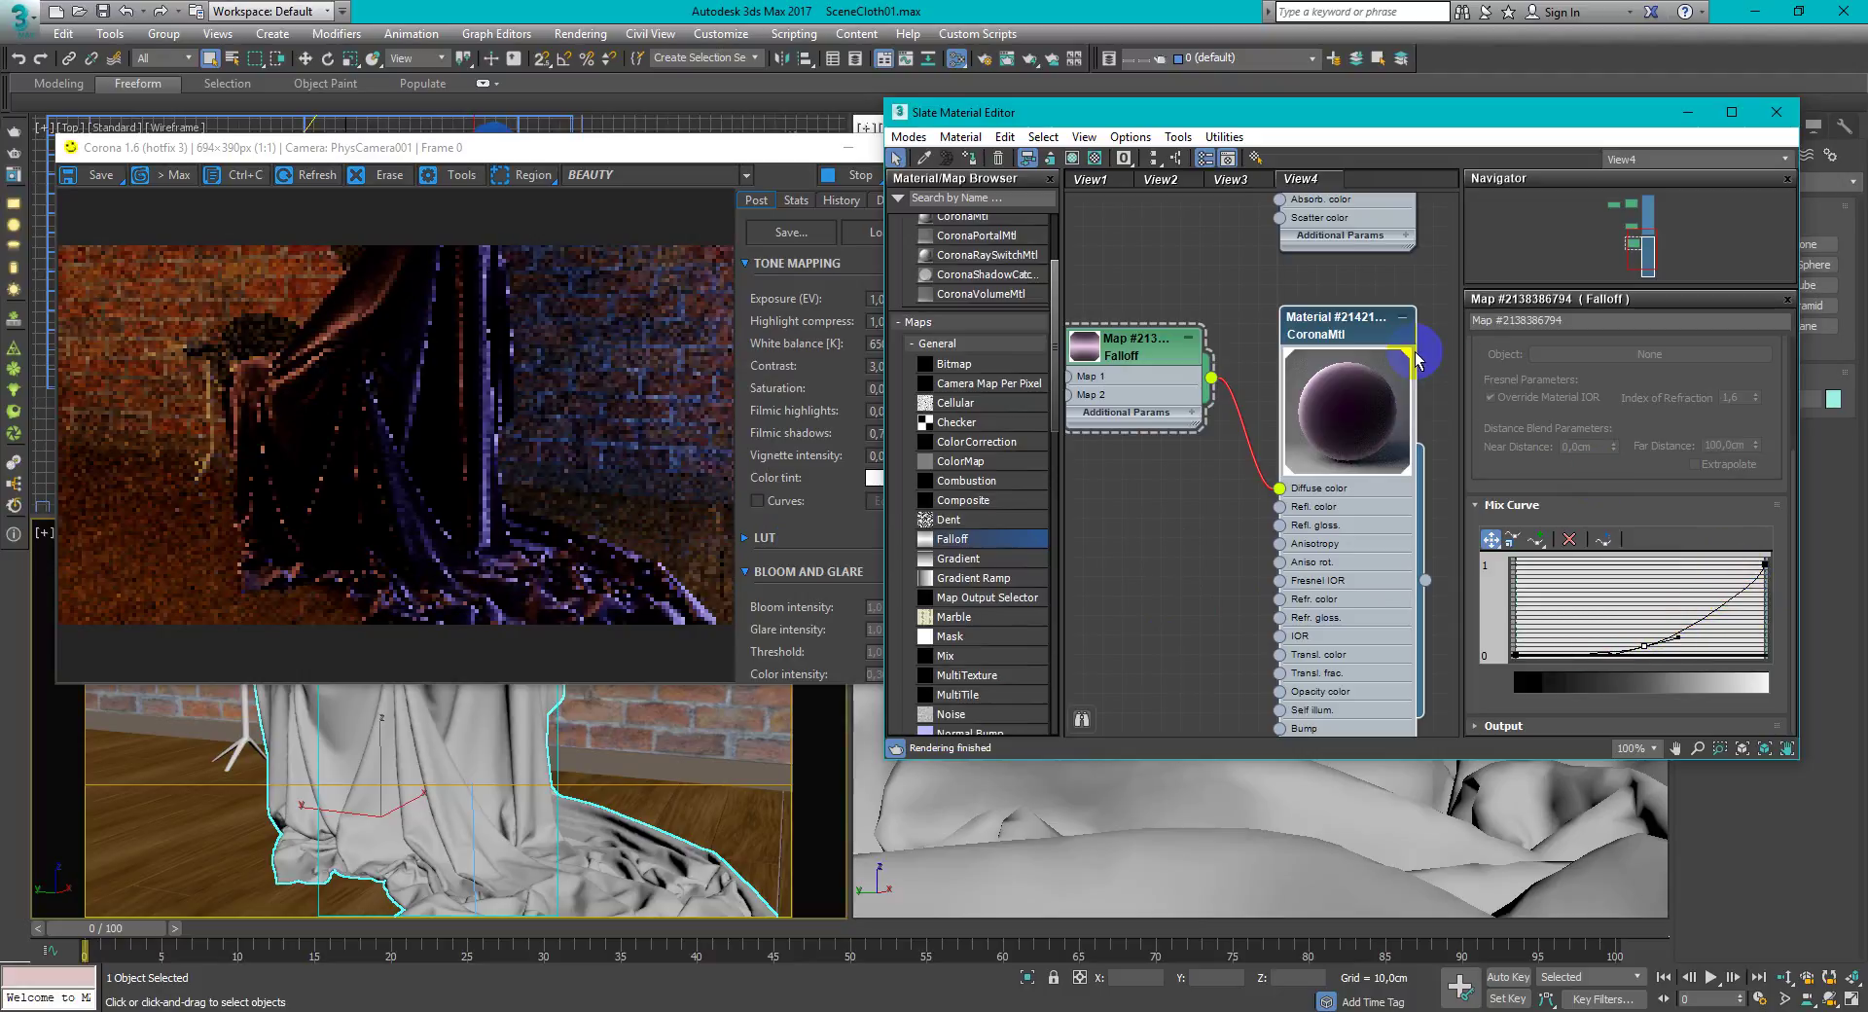
Add a Cellular map below the Falloff node and connect it to the CoronaMtl's Bump input
double_click(1359, 345)
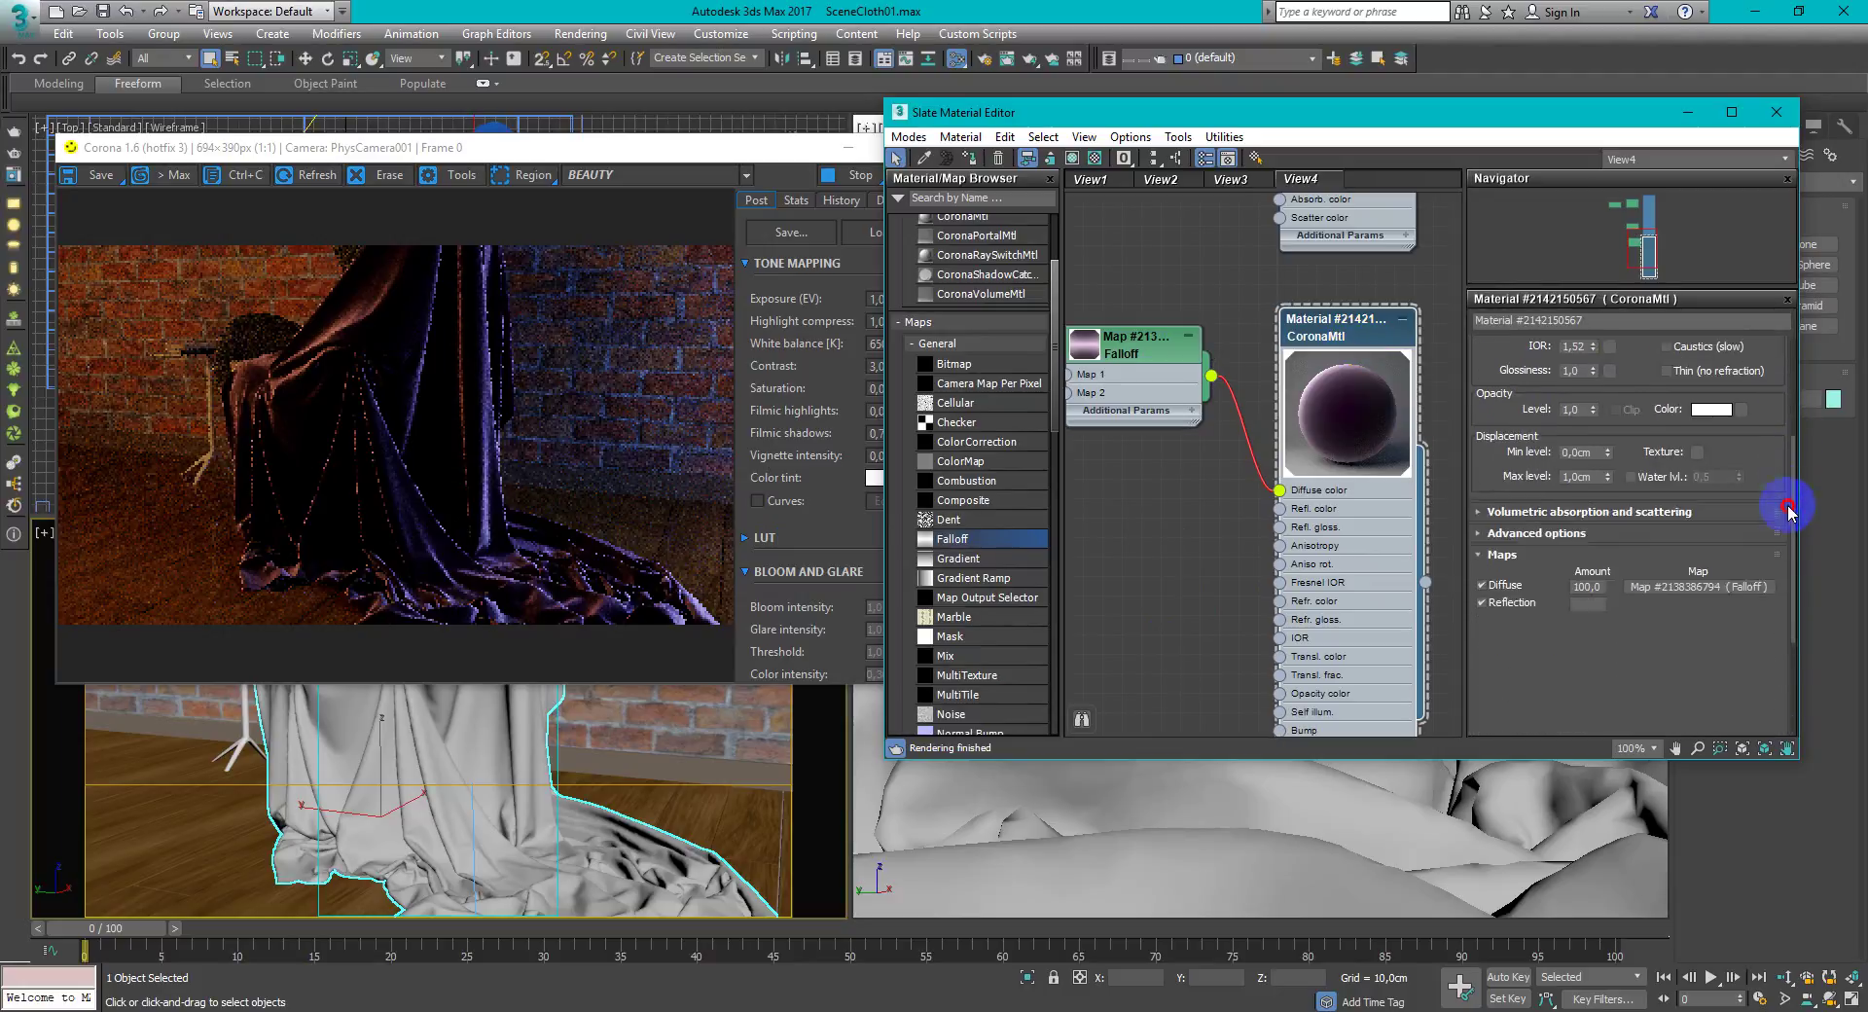
drag(1790, 508, 1772, 584)
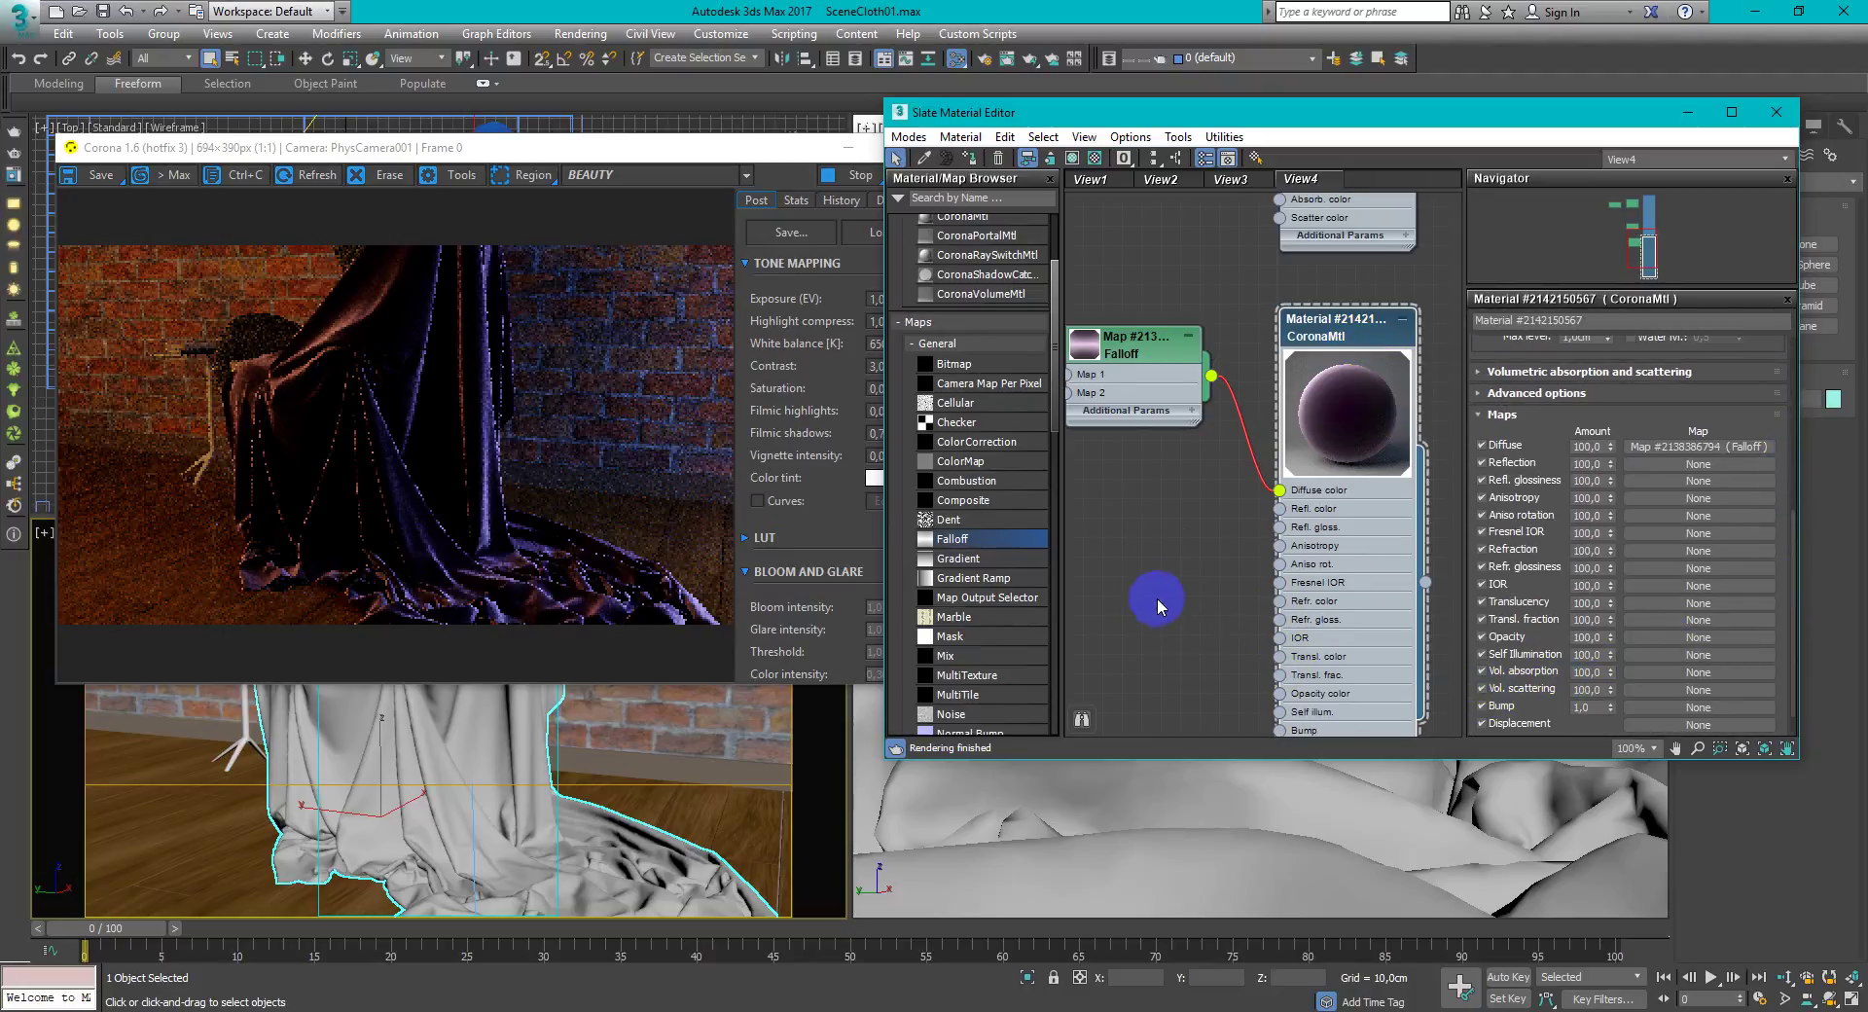
middle_drag(1157, 605, 1173, 561)
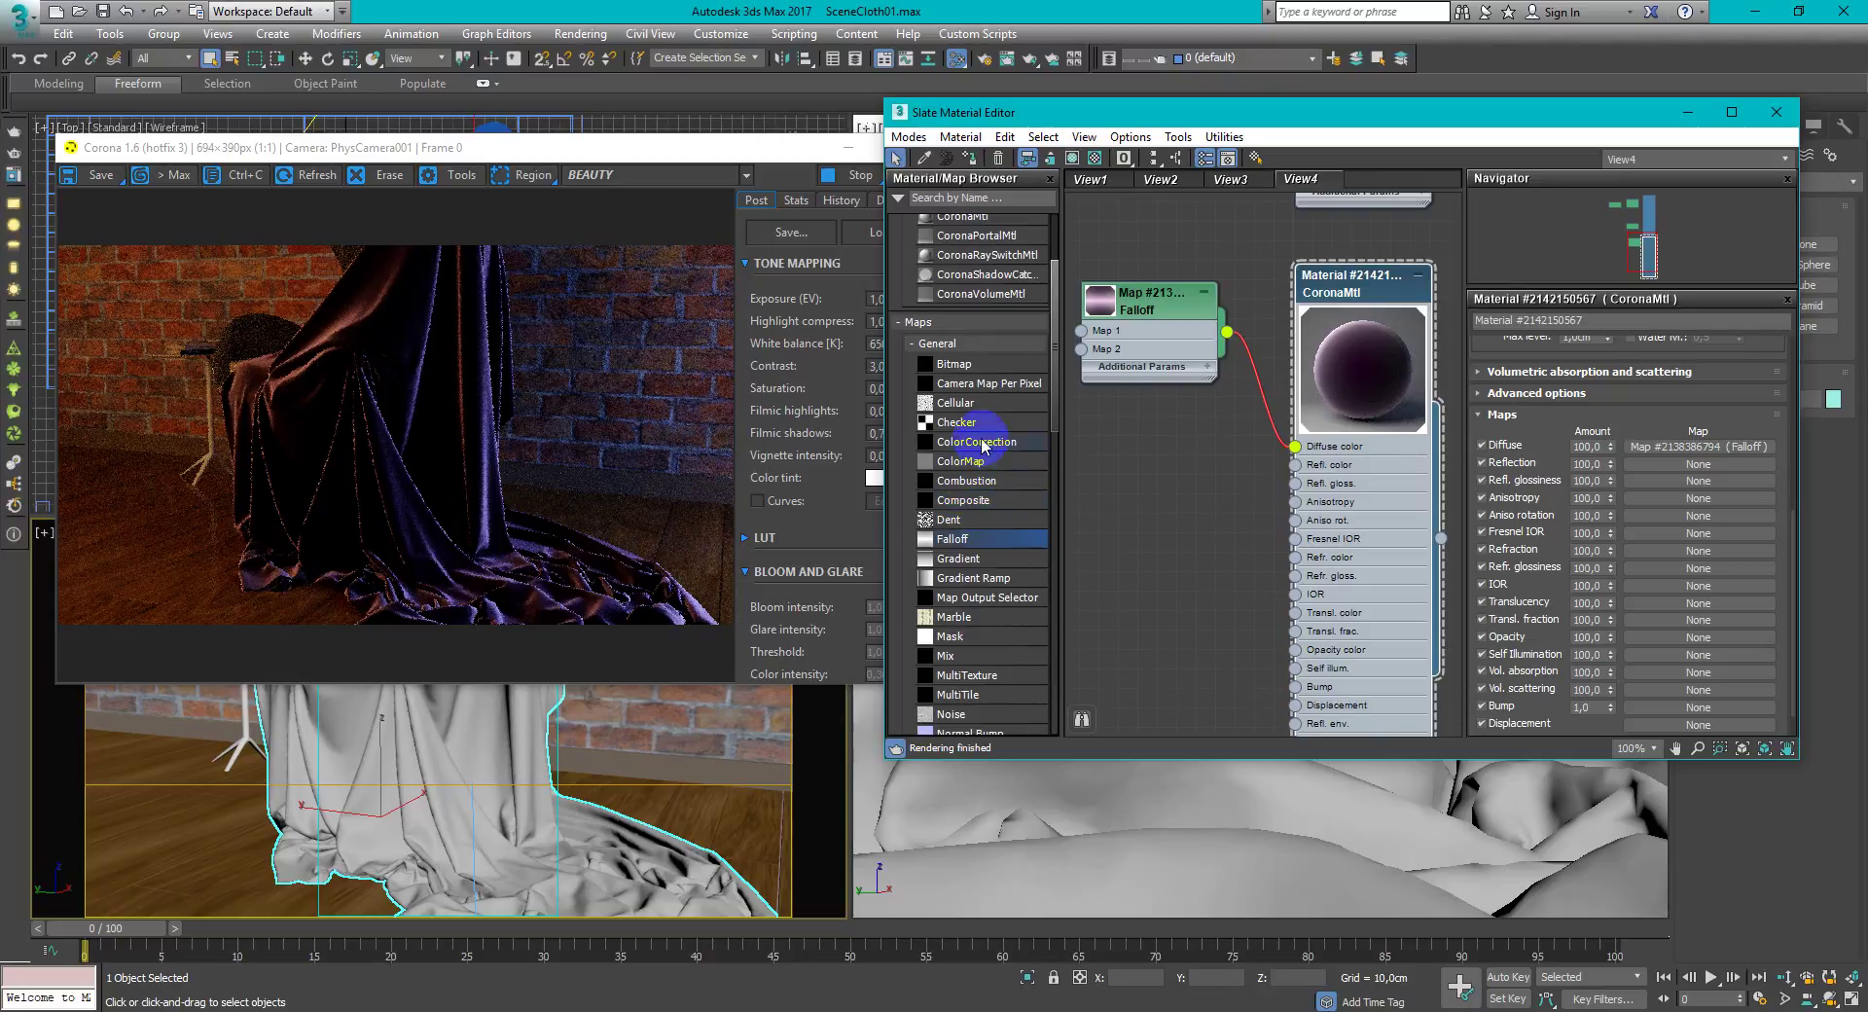
drag(973, 402, 1168, 608)
middle_drag(1201, 623, 1247, 484)
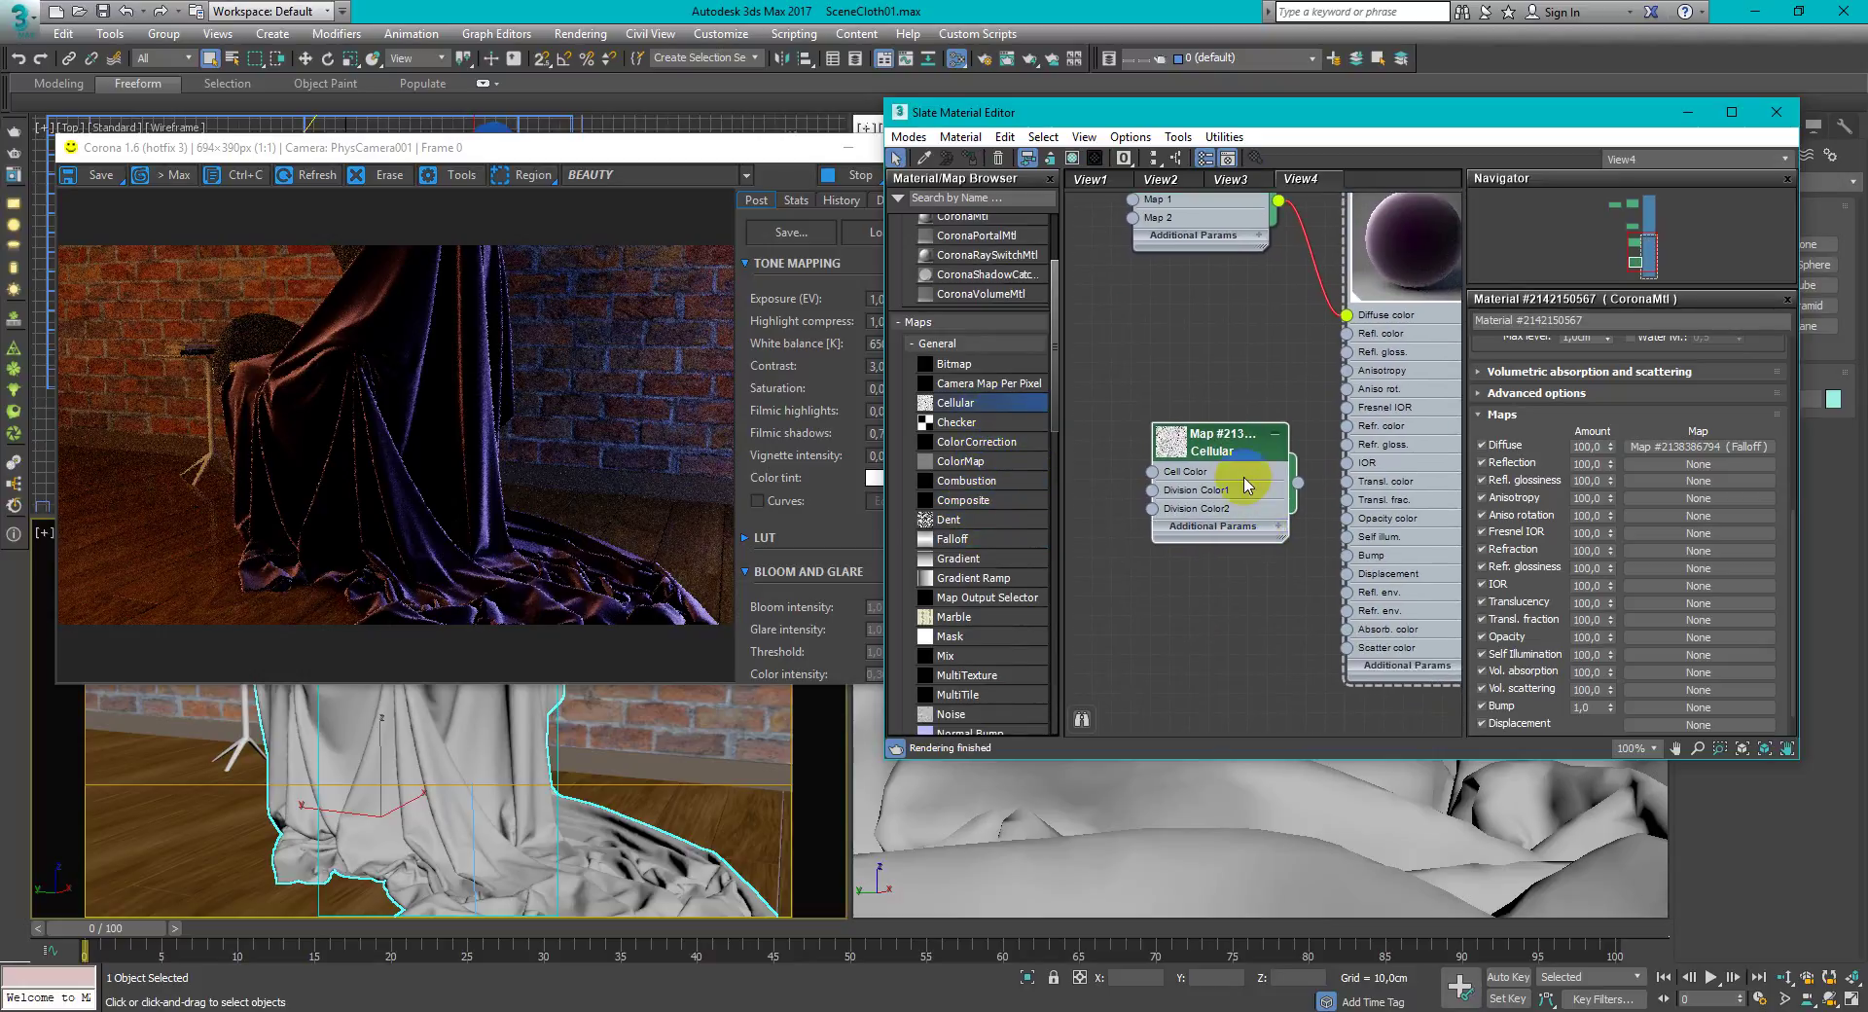
drag(1247, 484, 1248, 562)
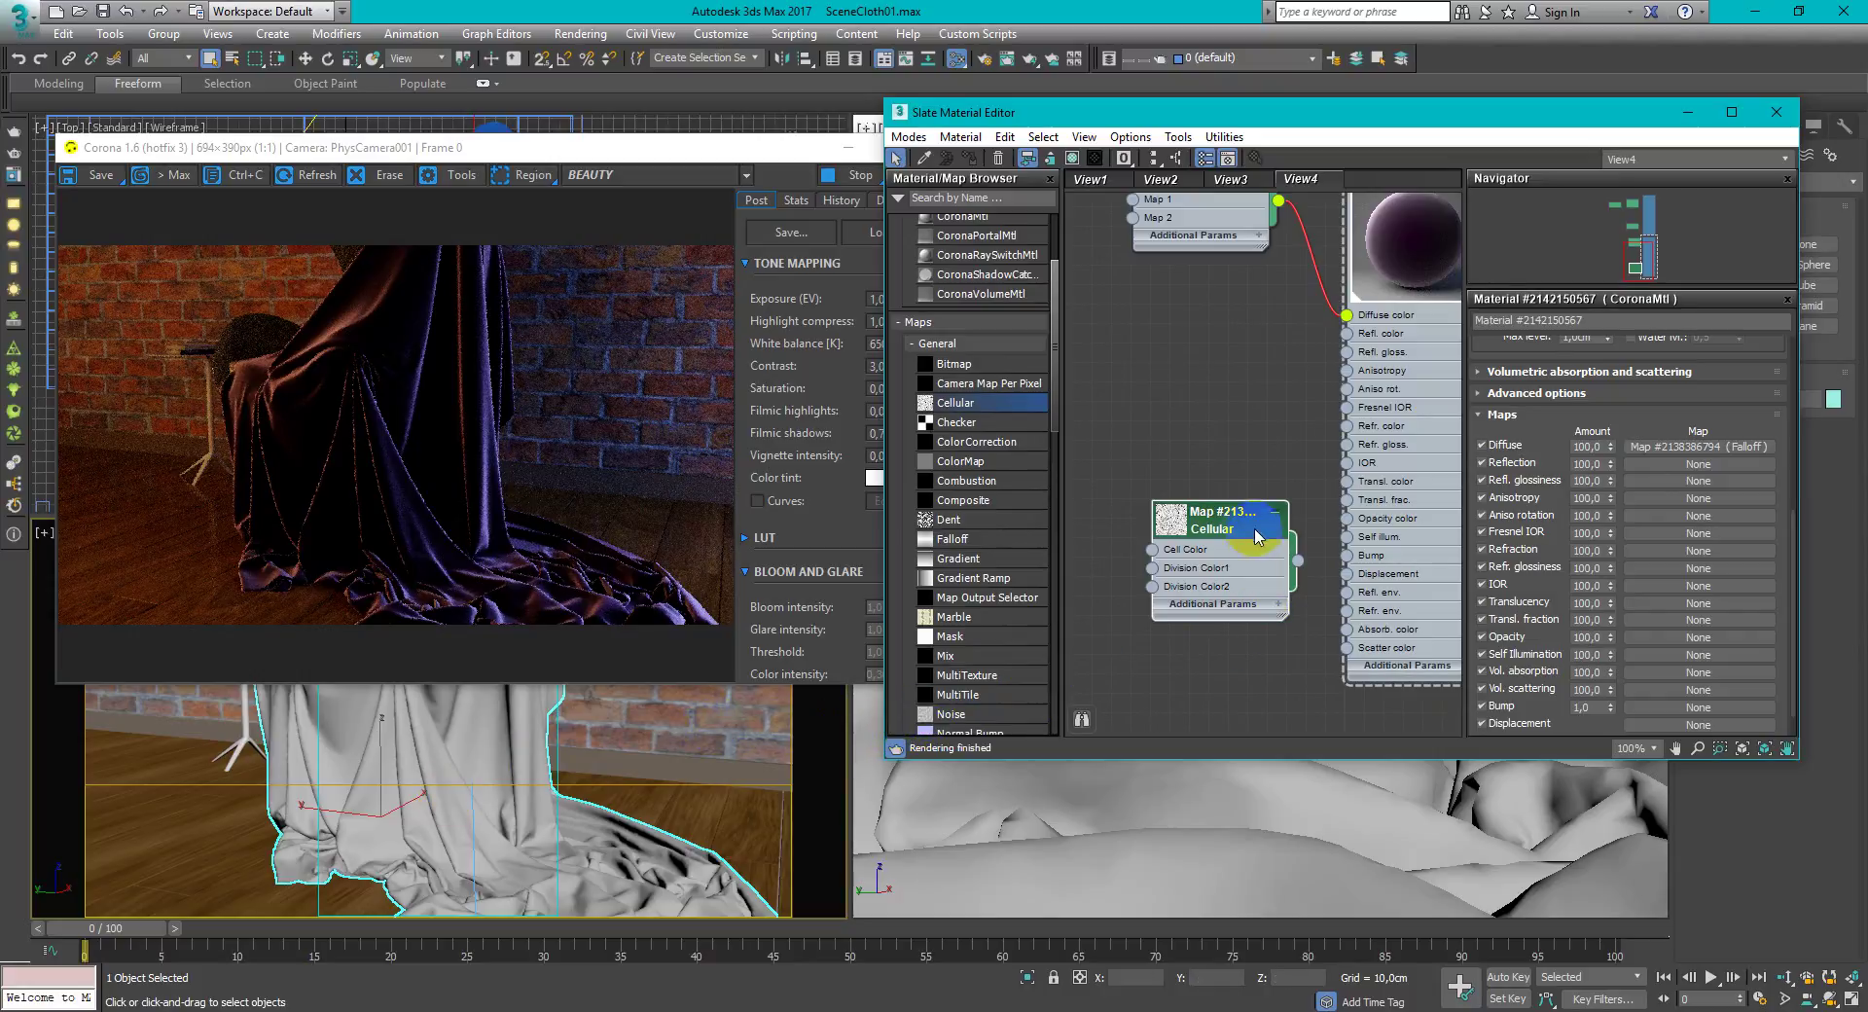
drag(1256, 535, 1345, 562)
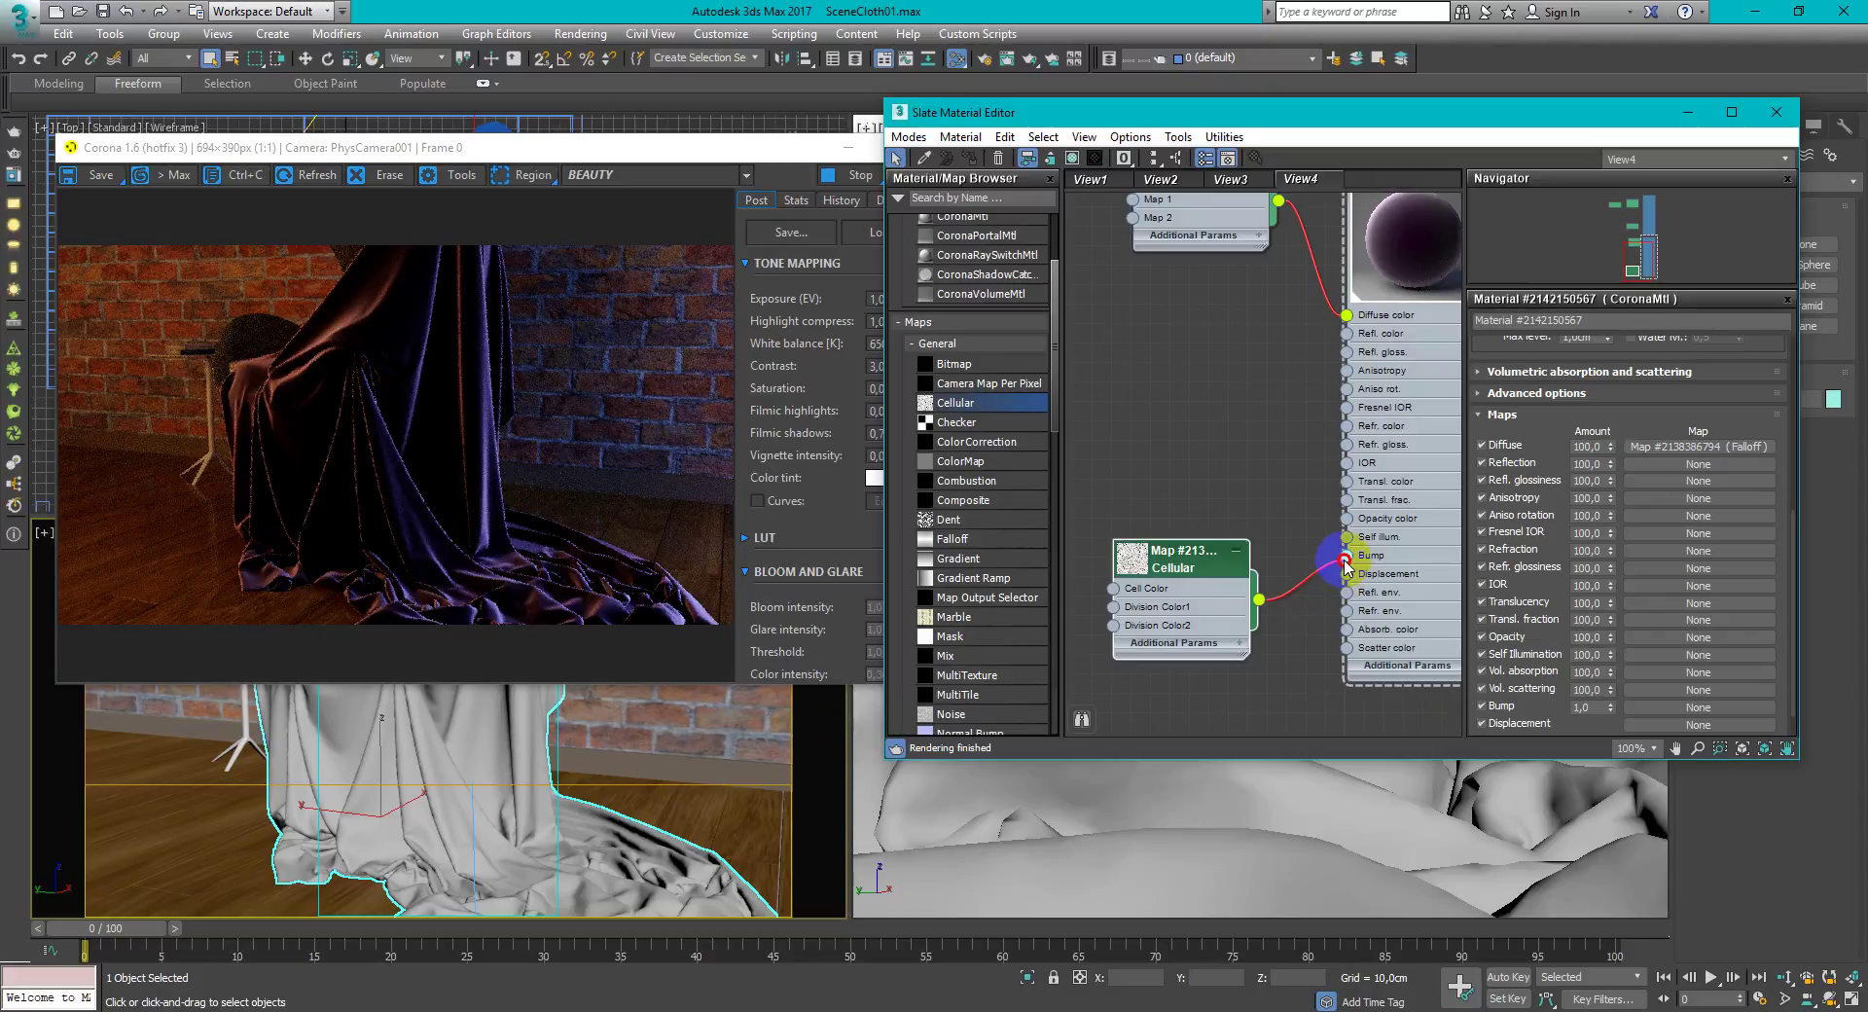
Set the Cellular map's cell color to black
double_click(1197, 557)
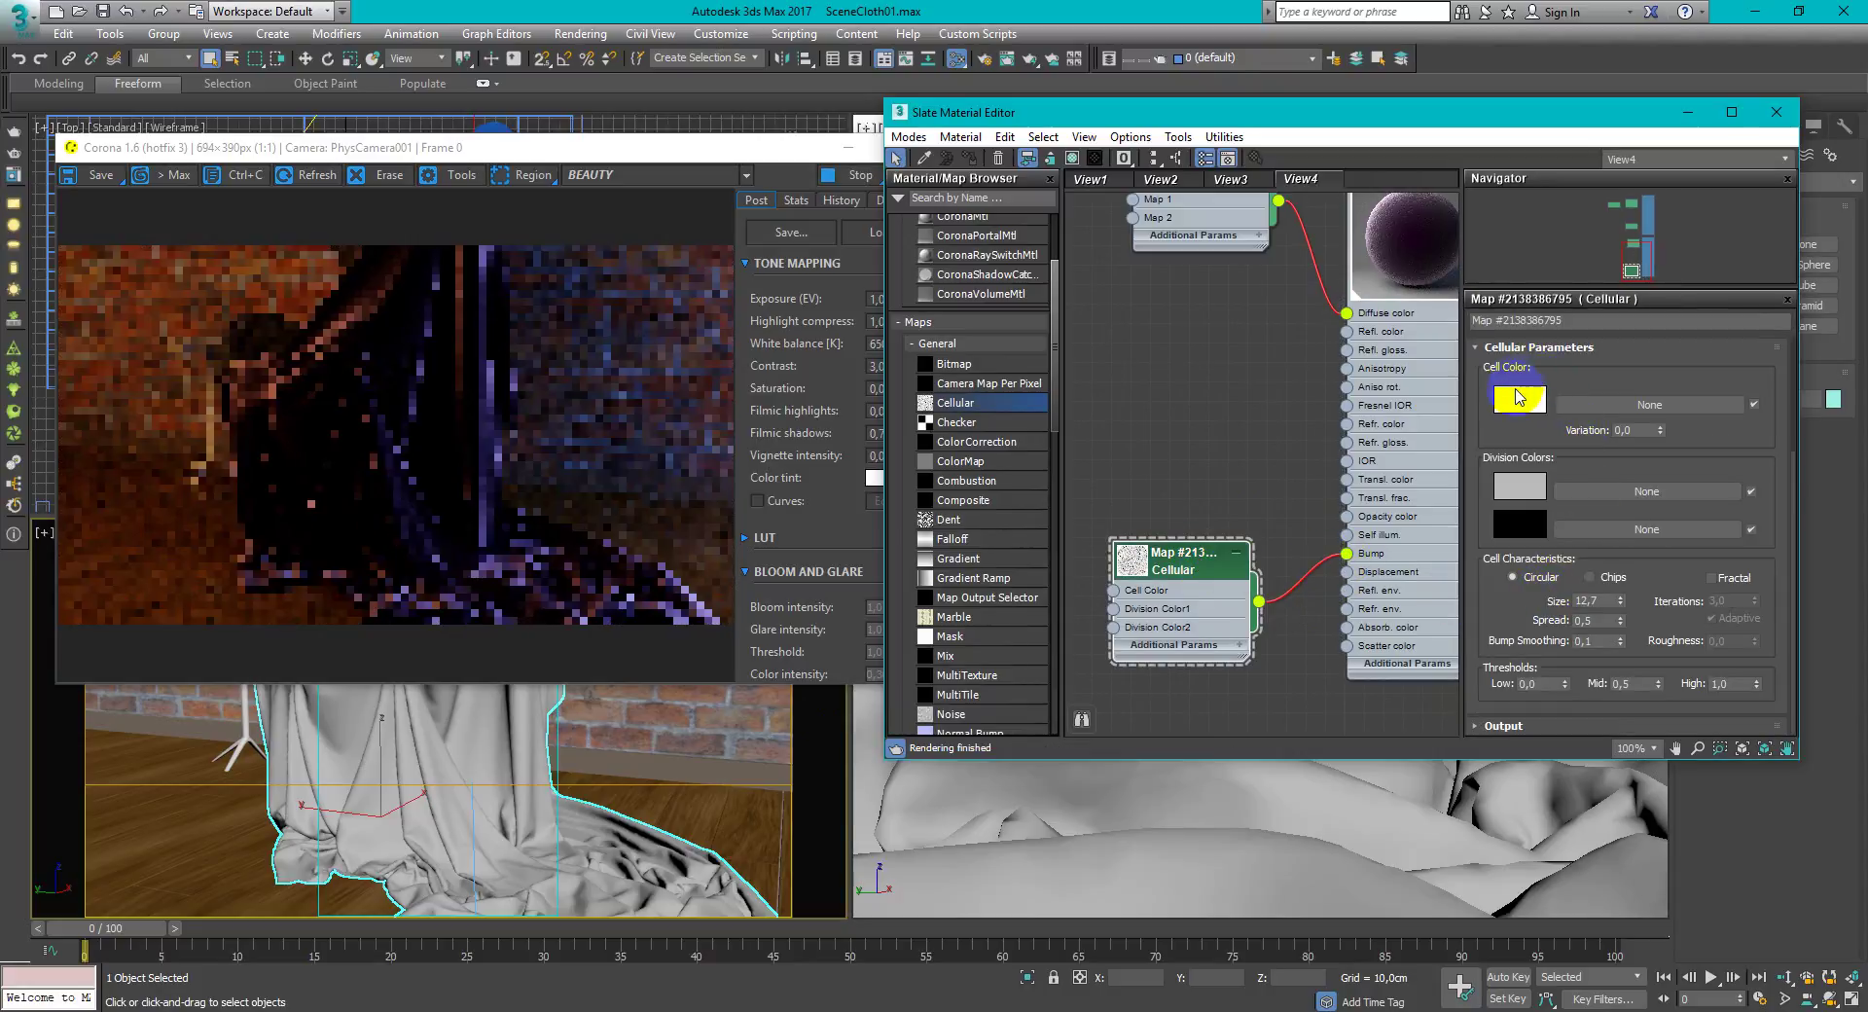
click(1516, 391)
drag(714, 225, 619, 258)
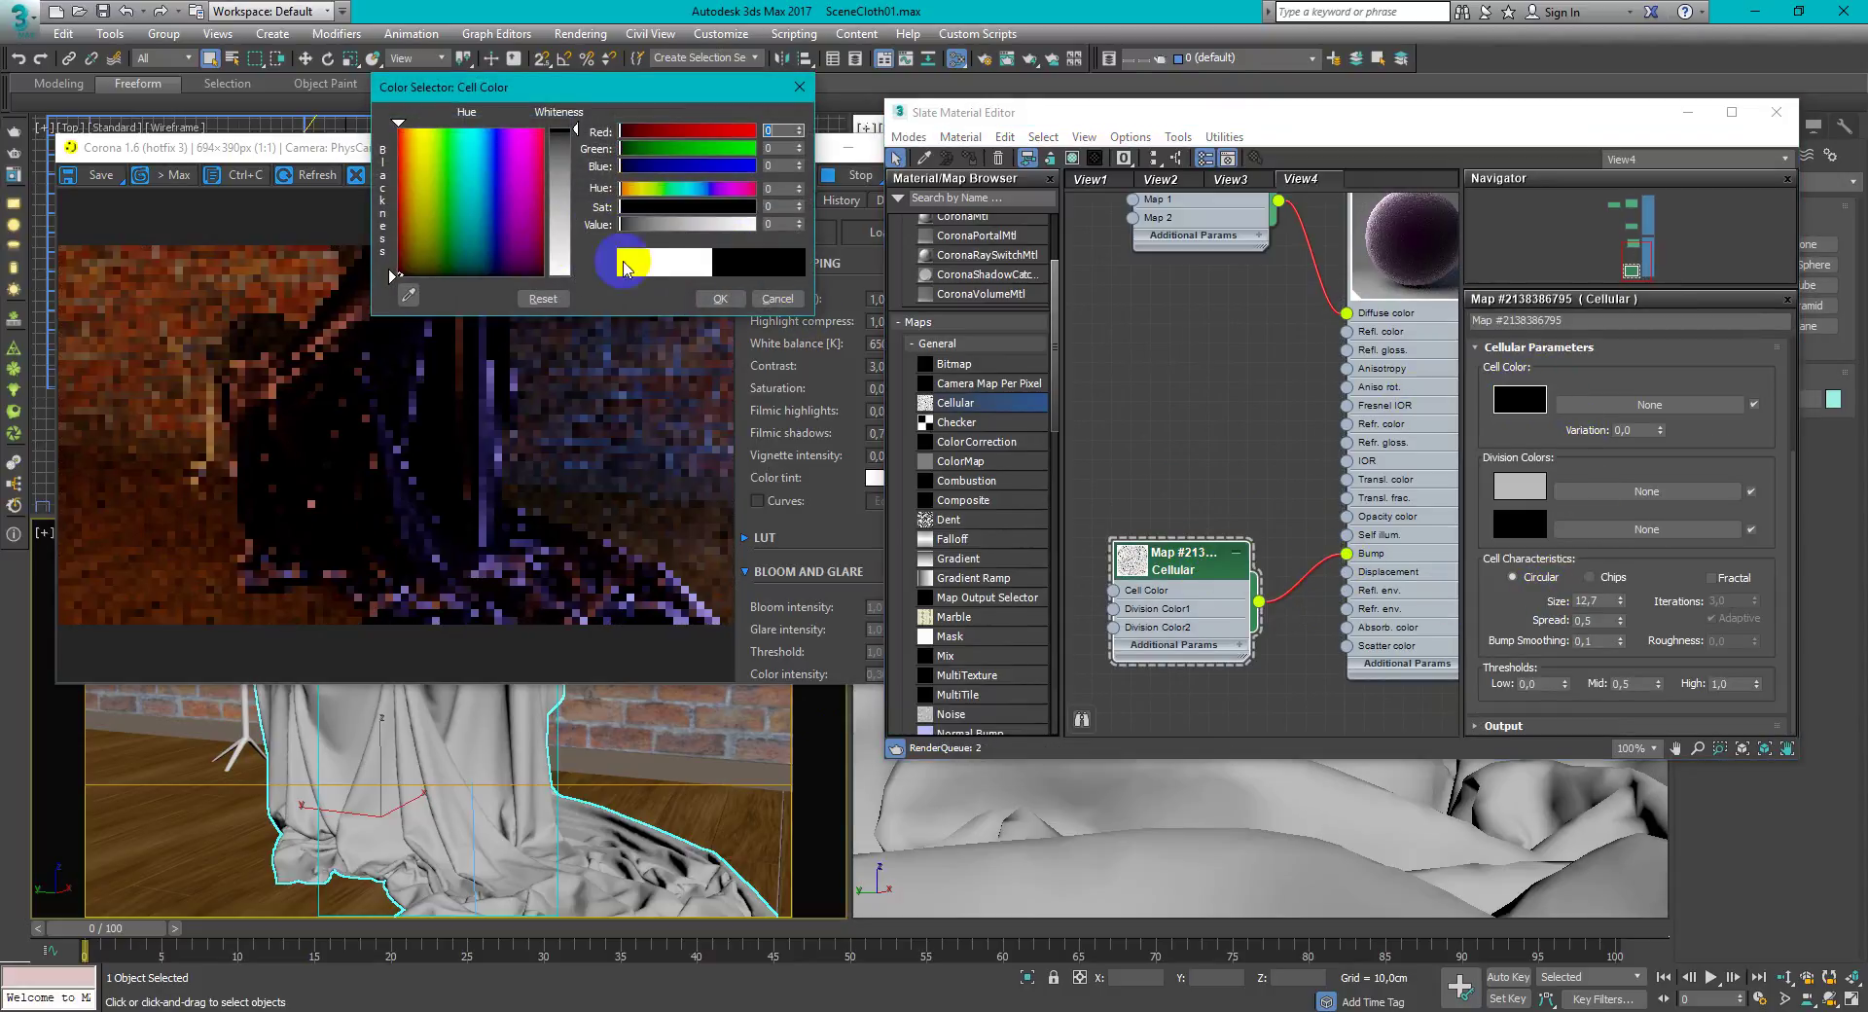
click(736, 307)
Set the Cellular map's first division color to white and its cell size to 0,001
click(1519, 485)
drag(726, 223, 834, 233)
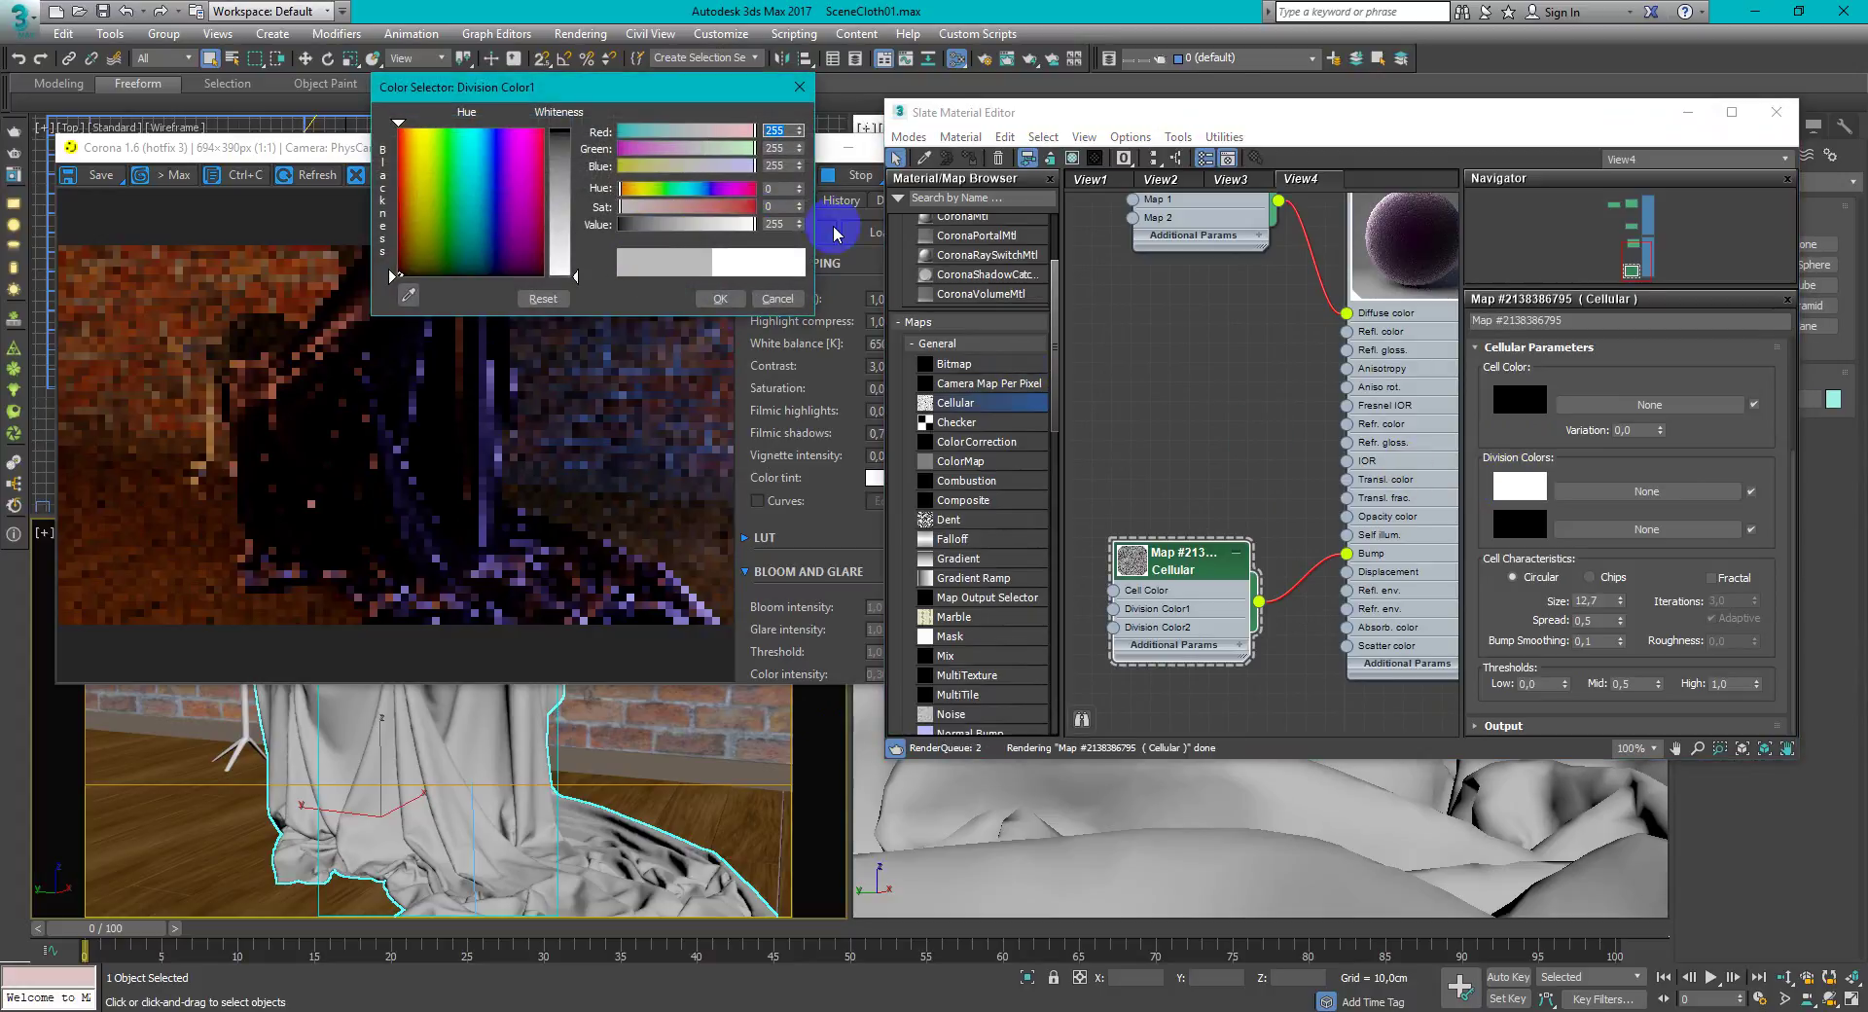
click(720, 299)
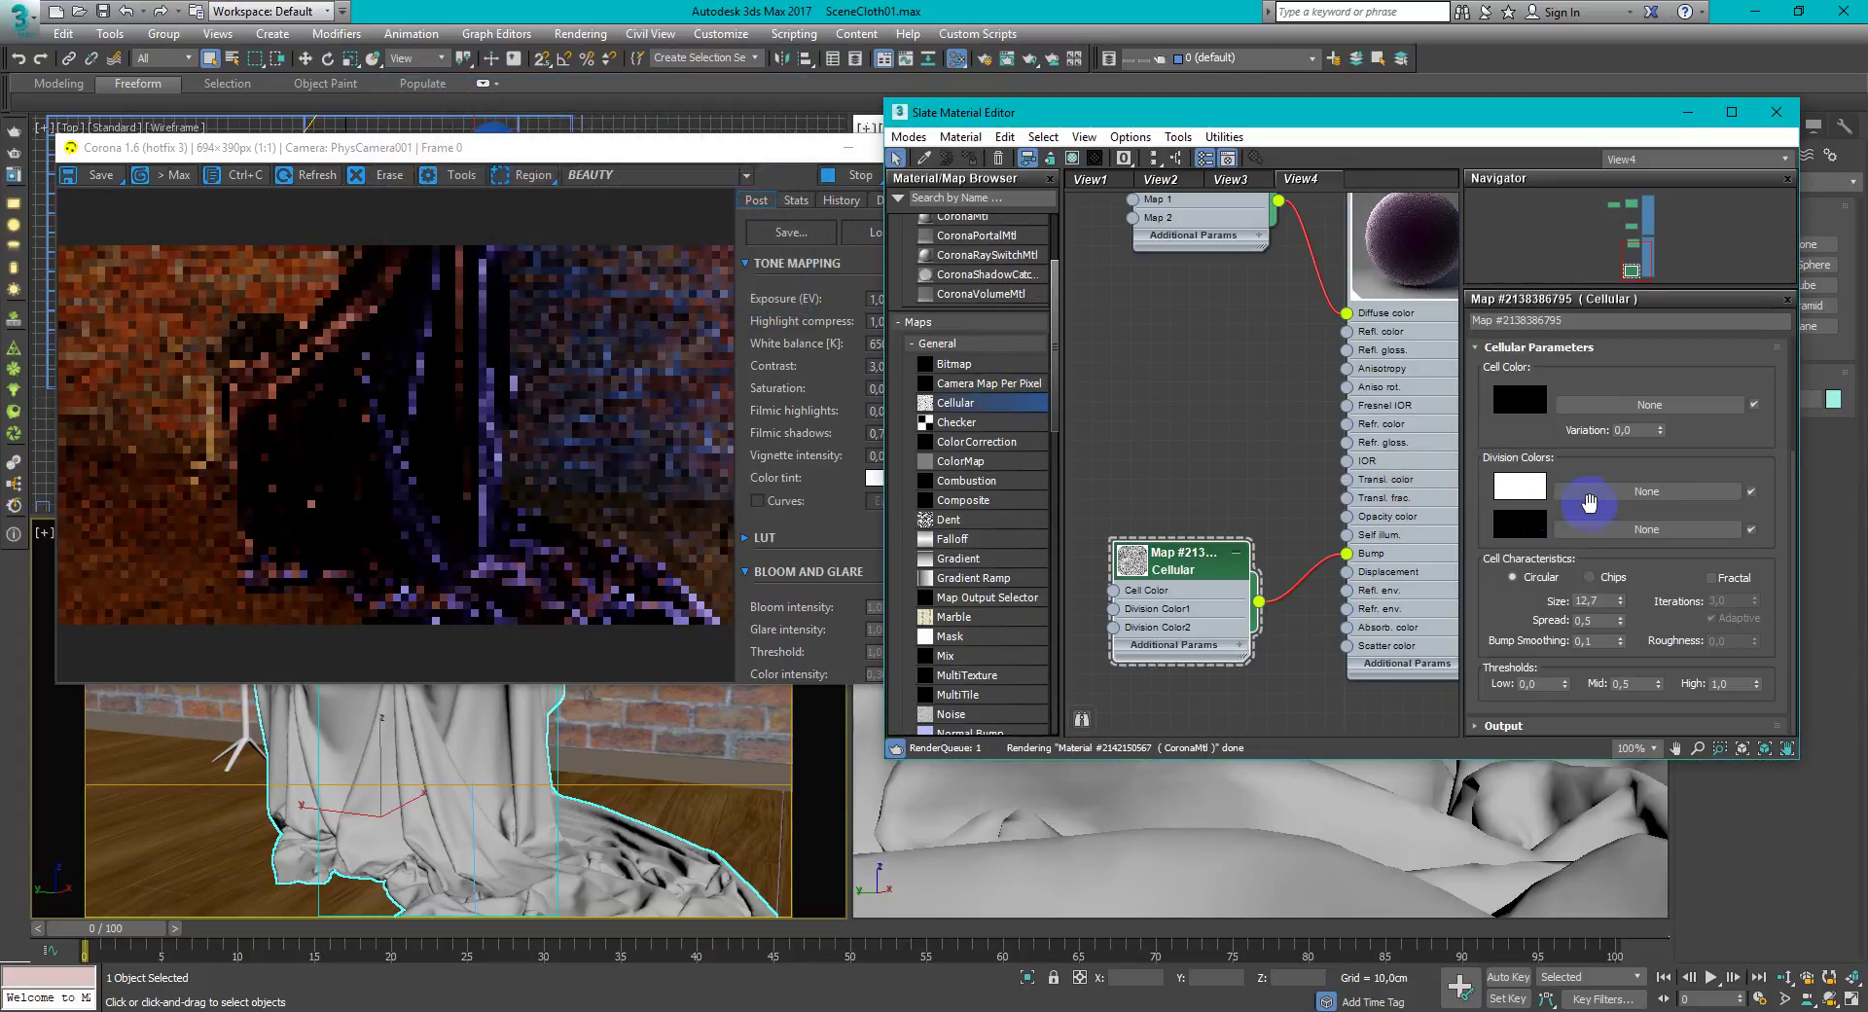
right_click(1620, 604)
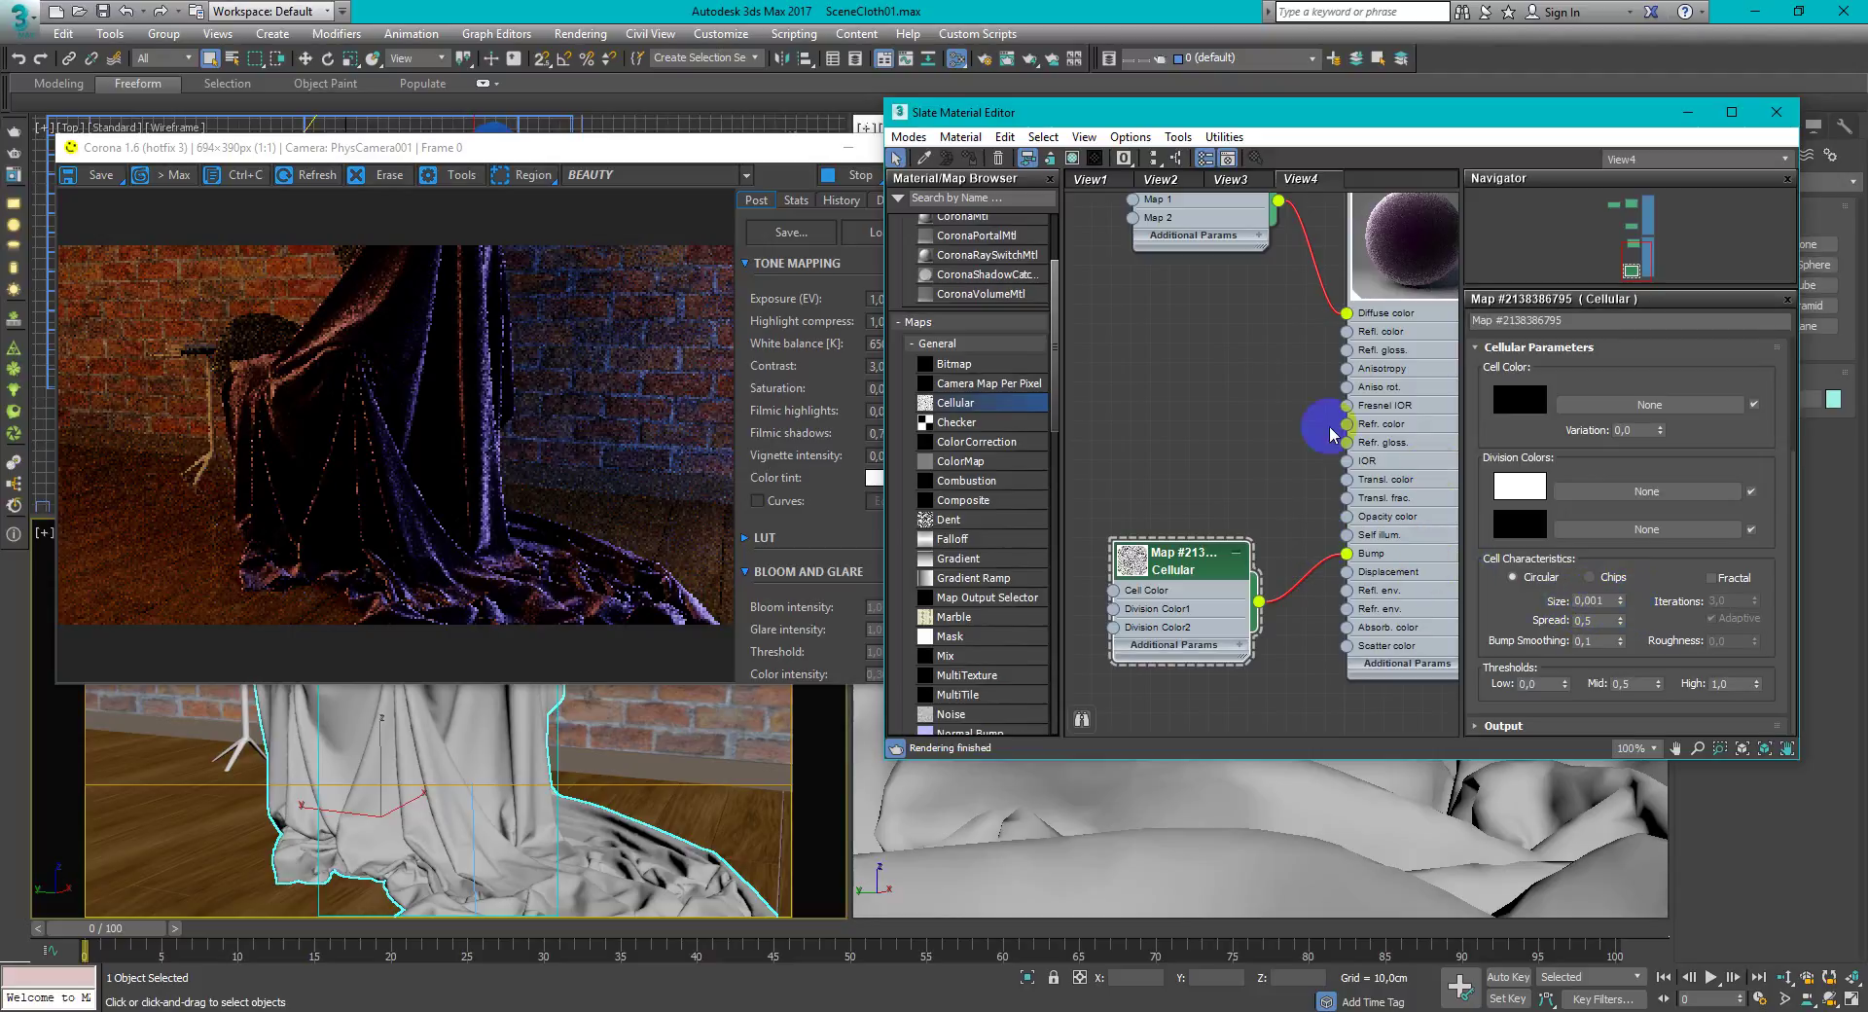
Return to the CoronaMtl's basic options and raise its reflection level to 1,0
middle_drag(1275, 454, 1265, 505)
click(1368, 198)
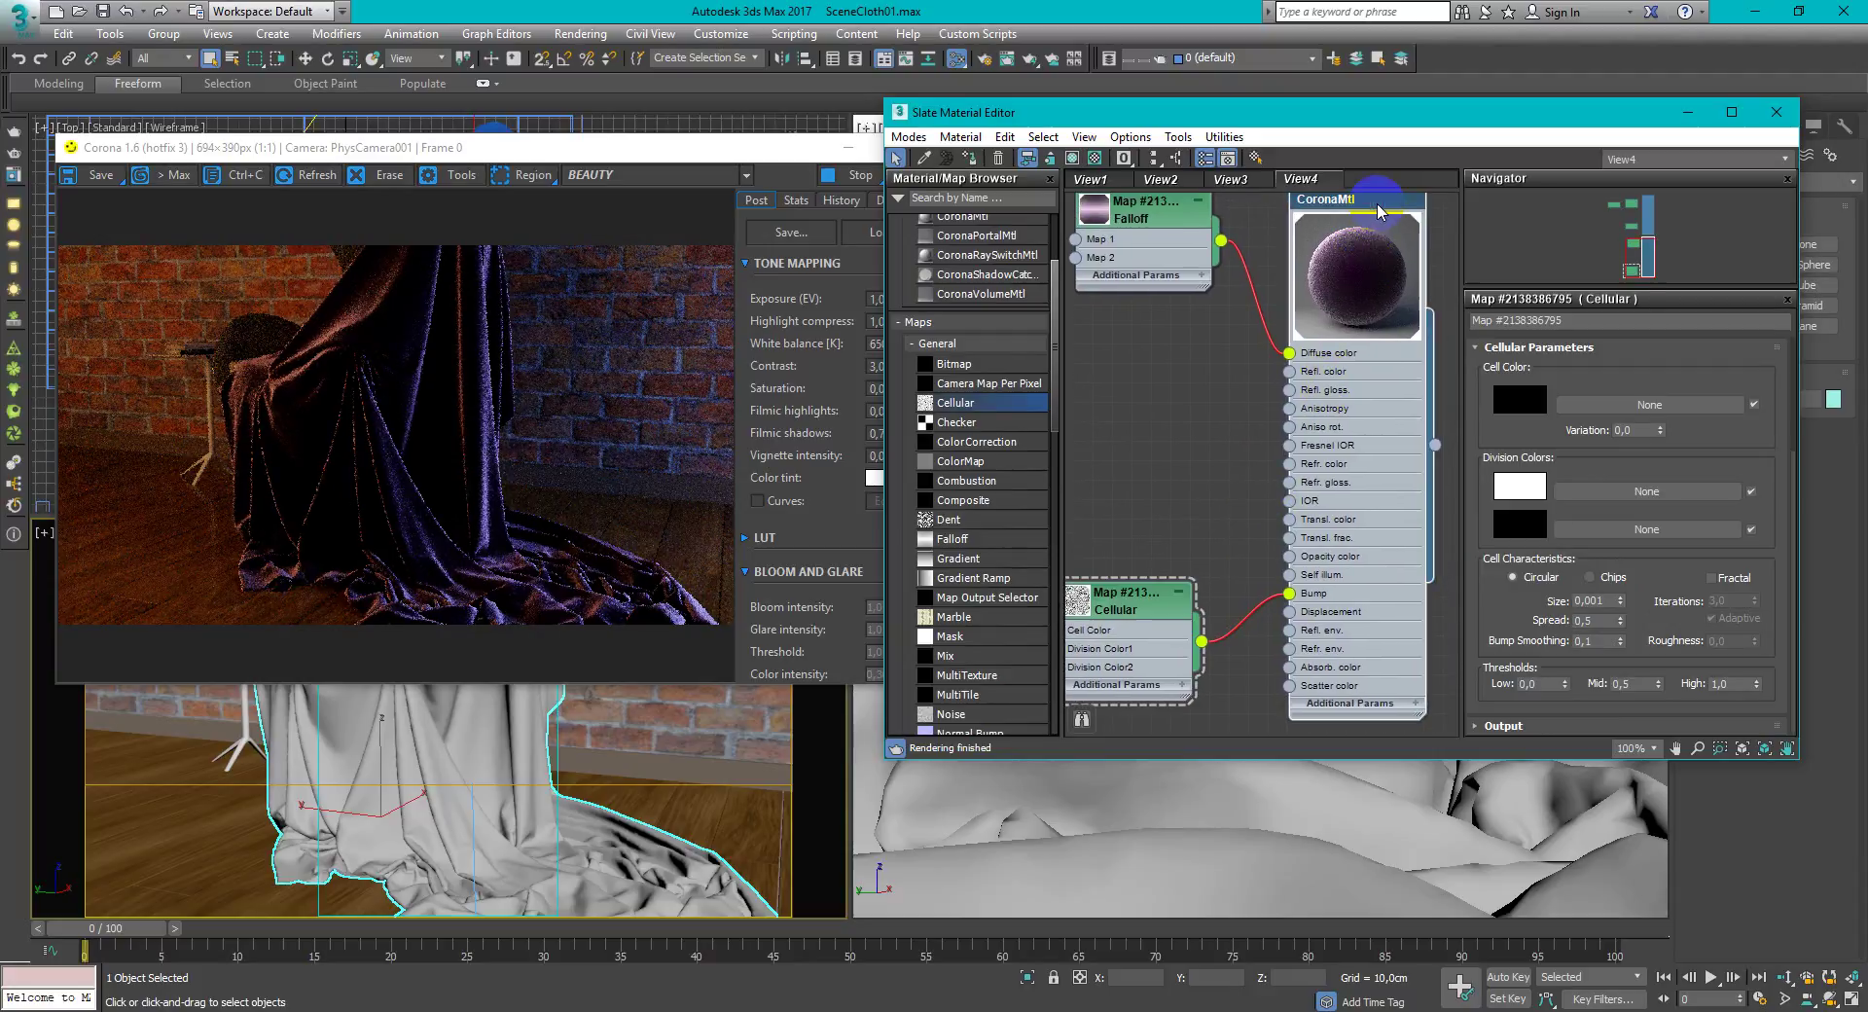
scroll(1788, 438, down, 5)
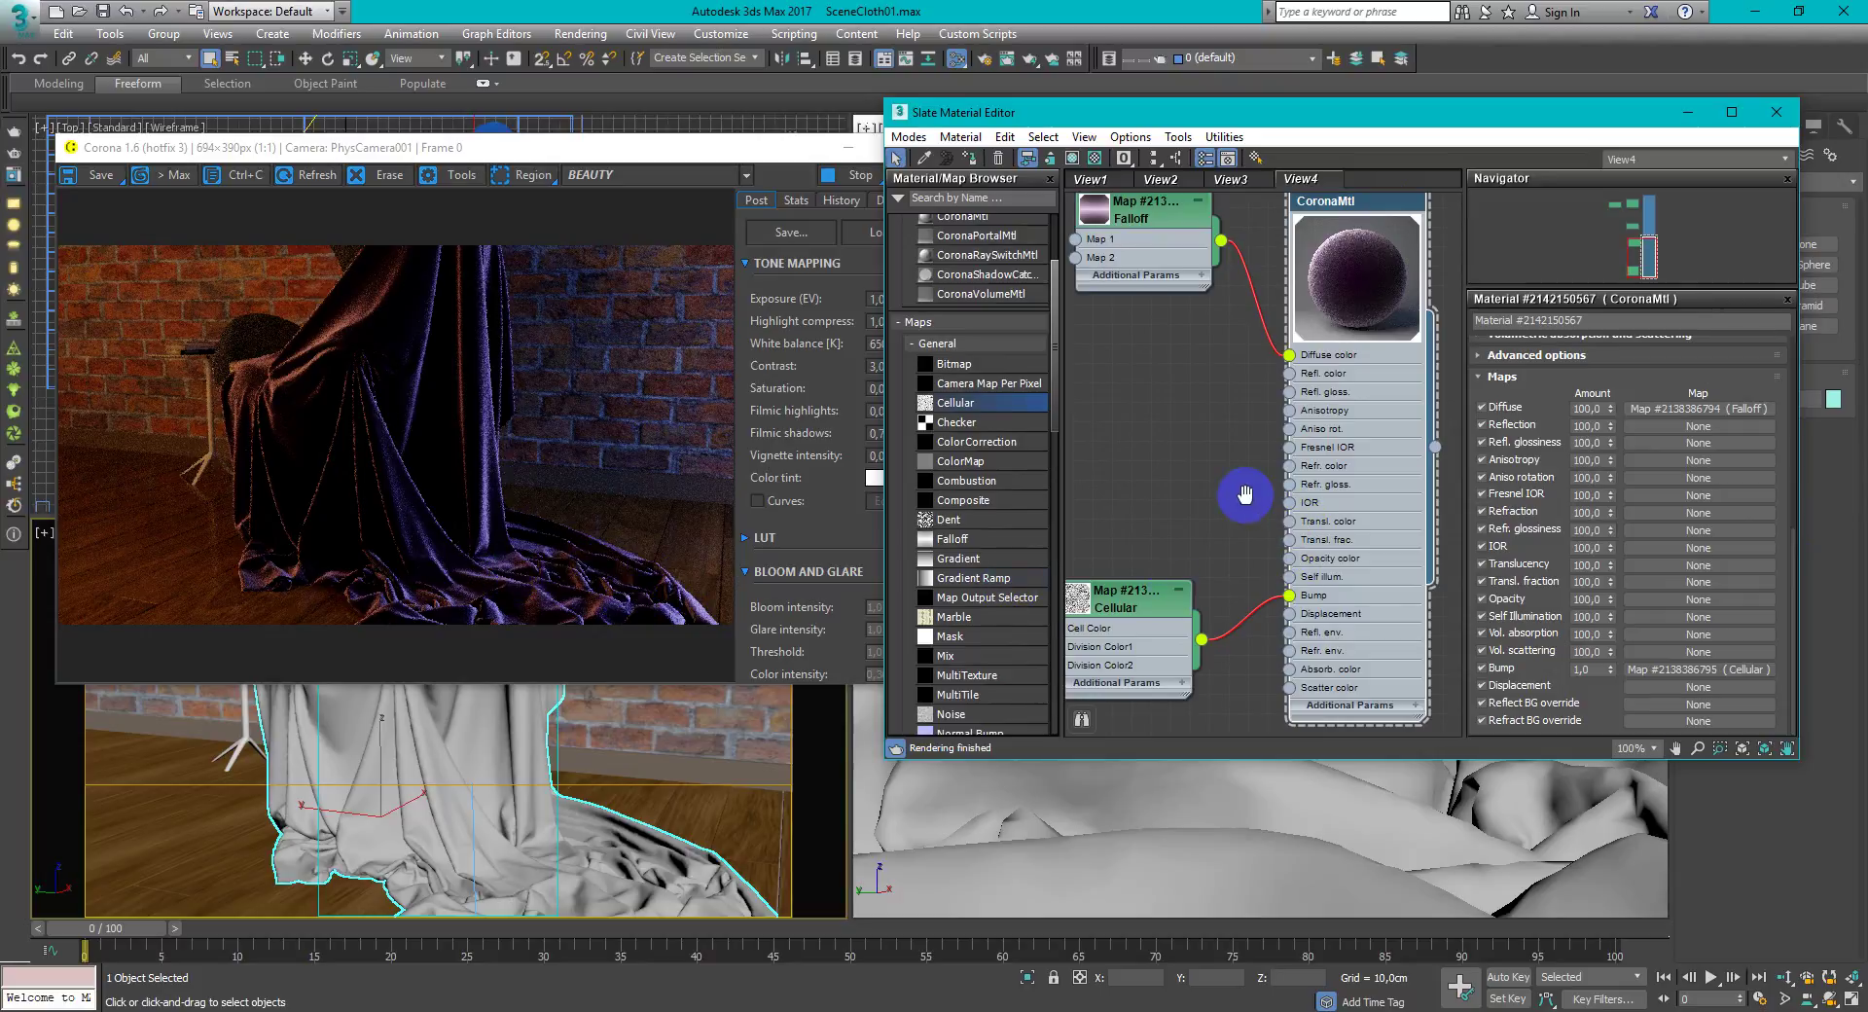
middle_drag(1248, 504, 1278, 525)
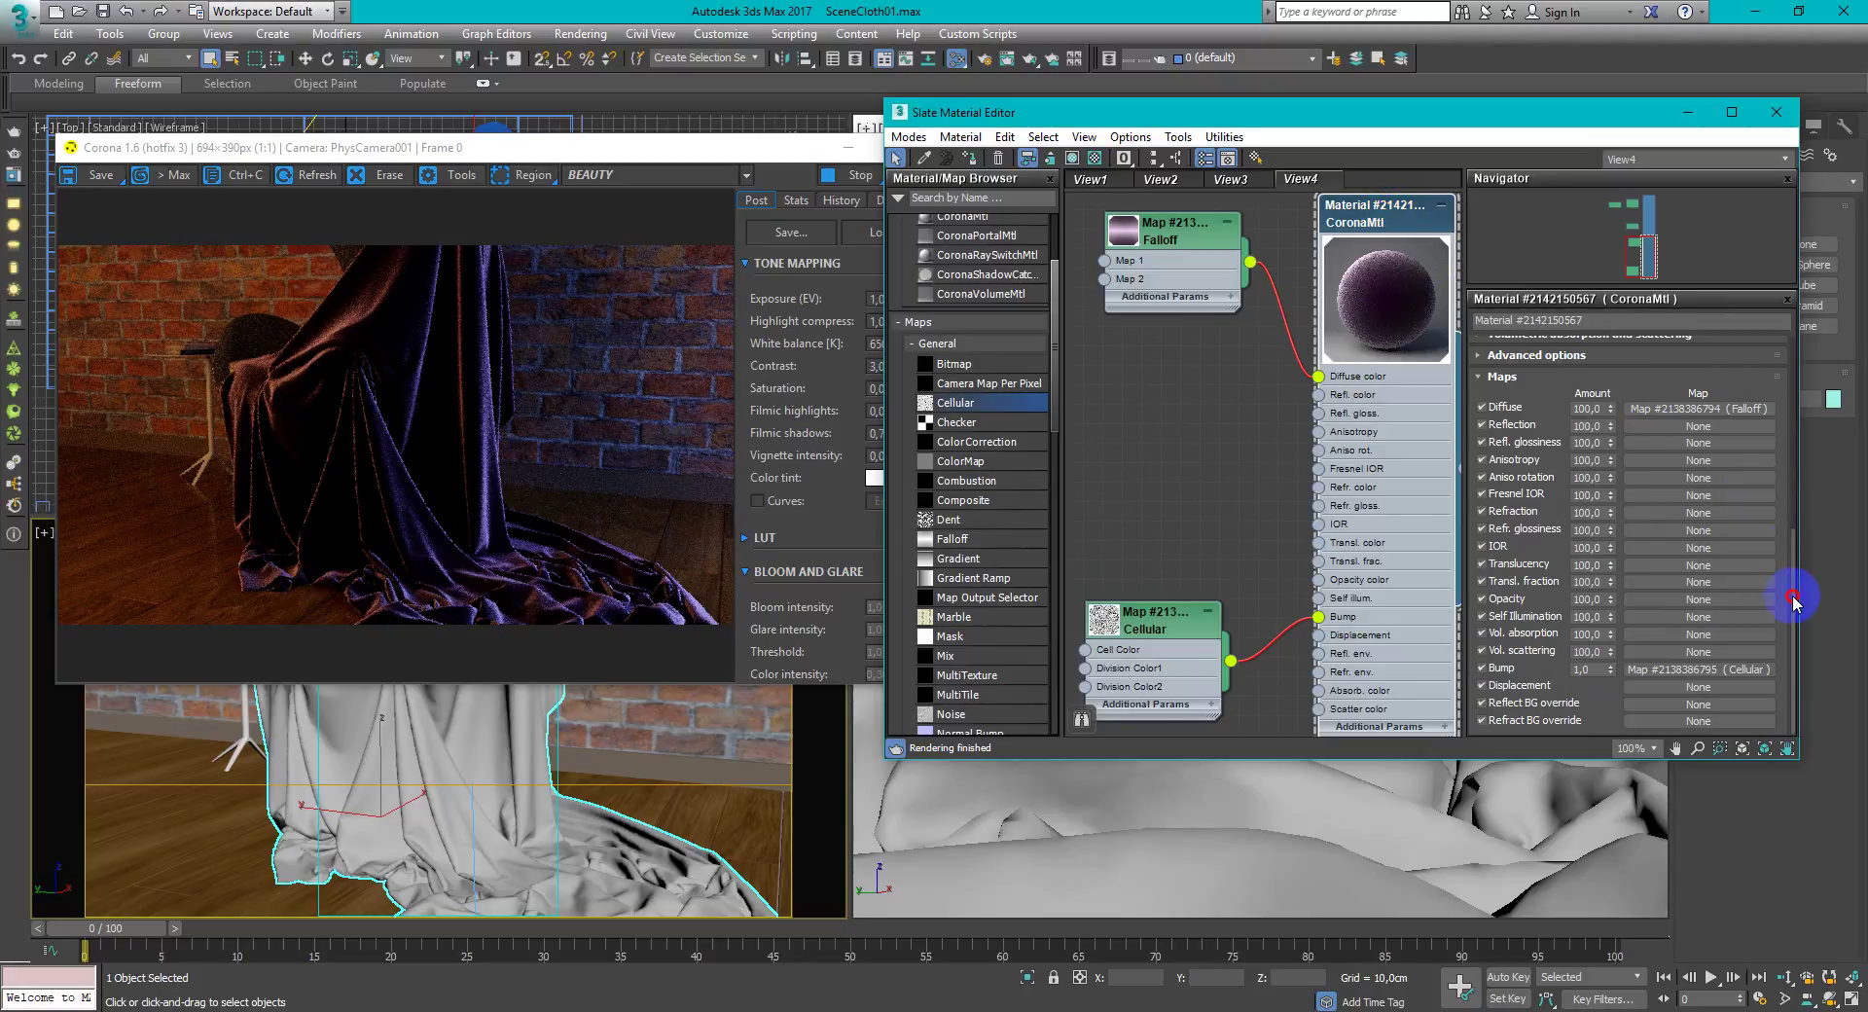
drag(1793, 583, 1791, 400)
drag(1593, 459, 1560, 304)
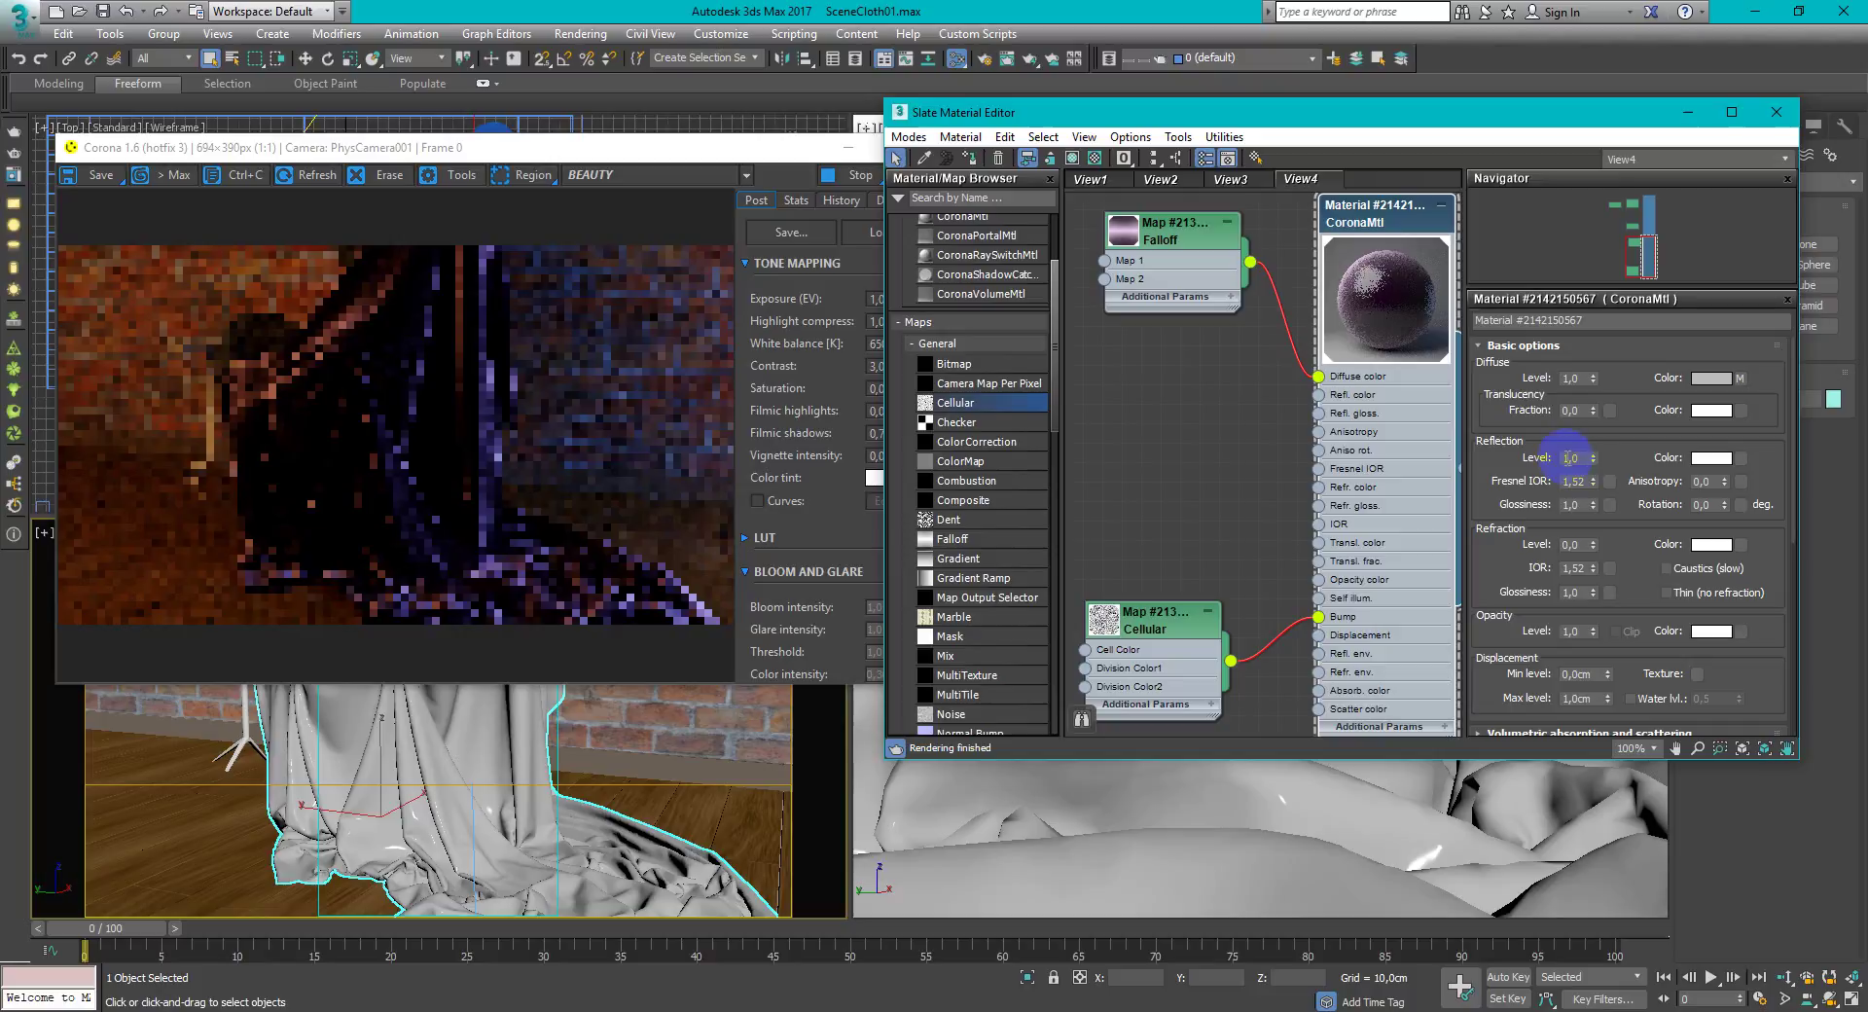
Set the CoronaMtl's reflection glossiness to 0,4
double_click(1586, 505)
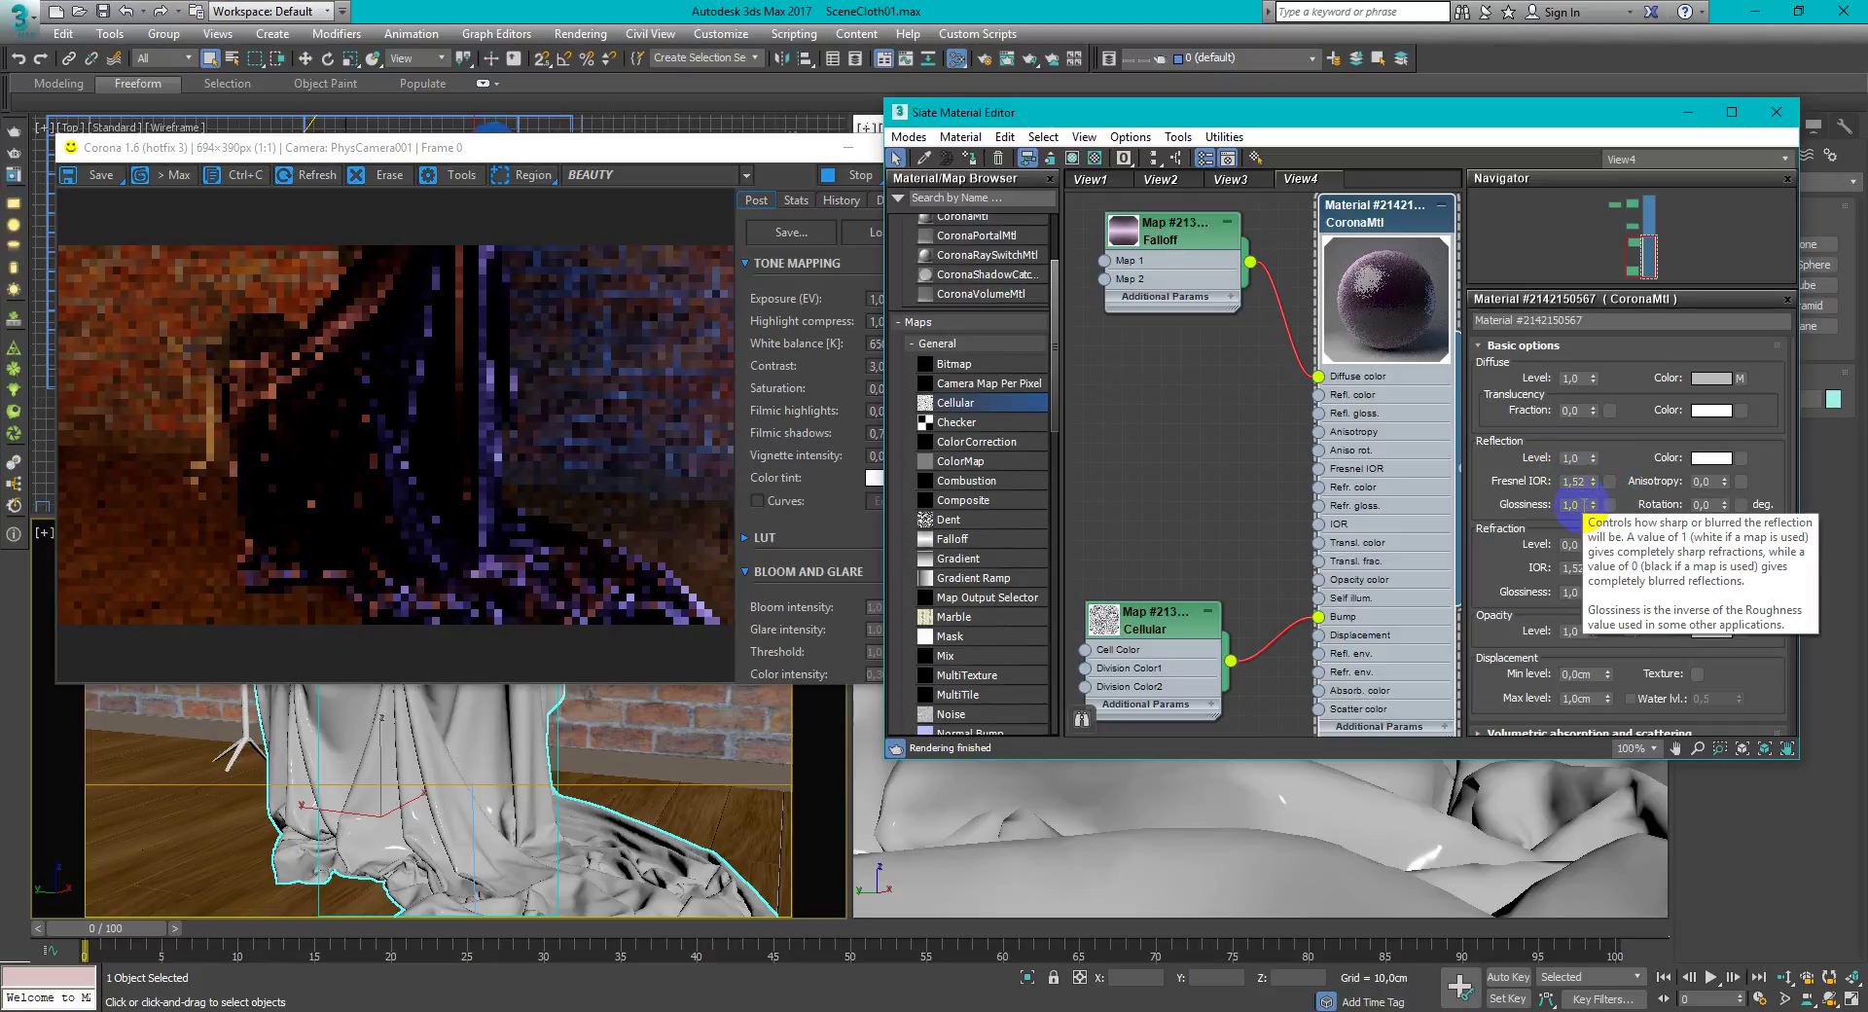
key(BackSpace)
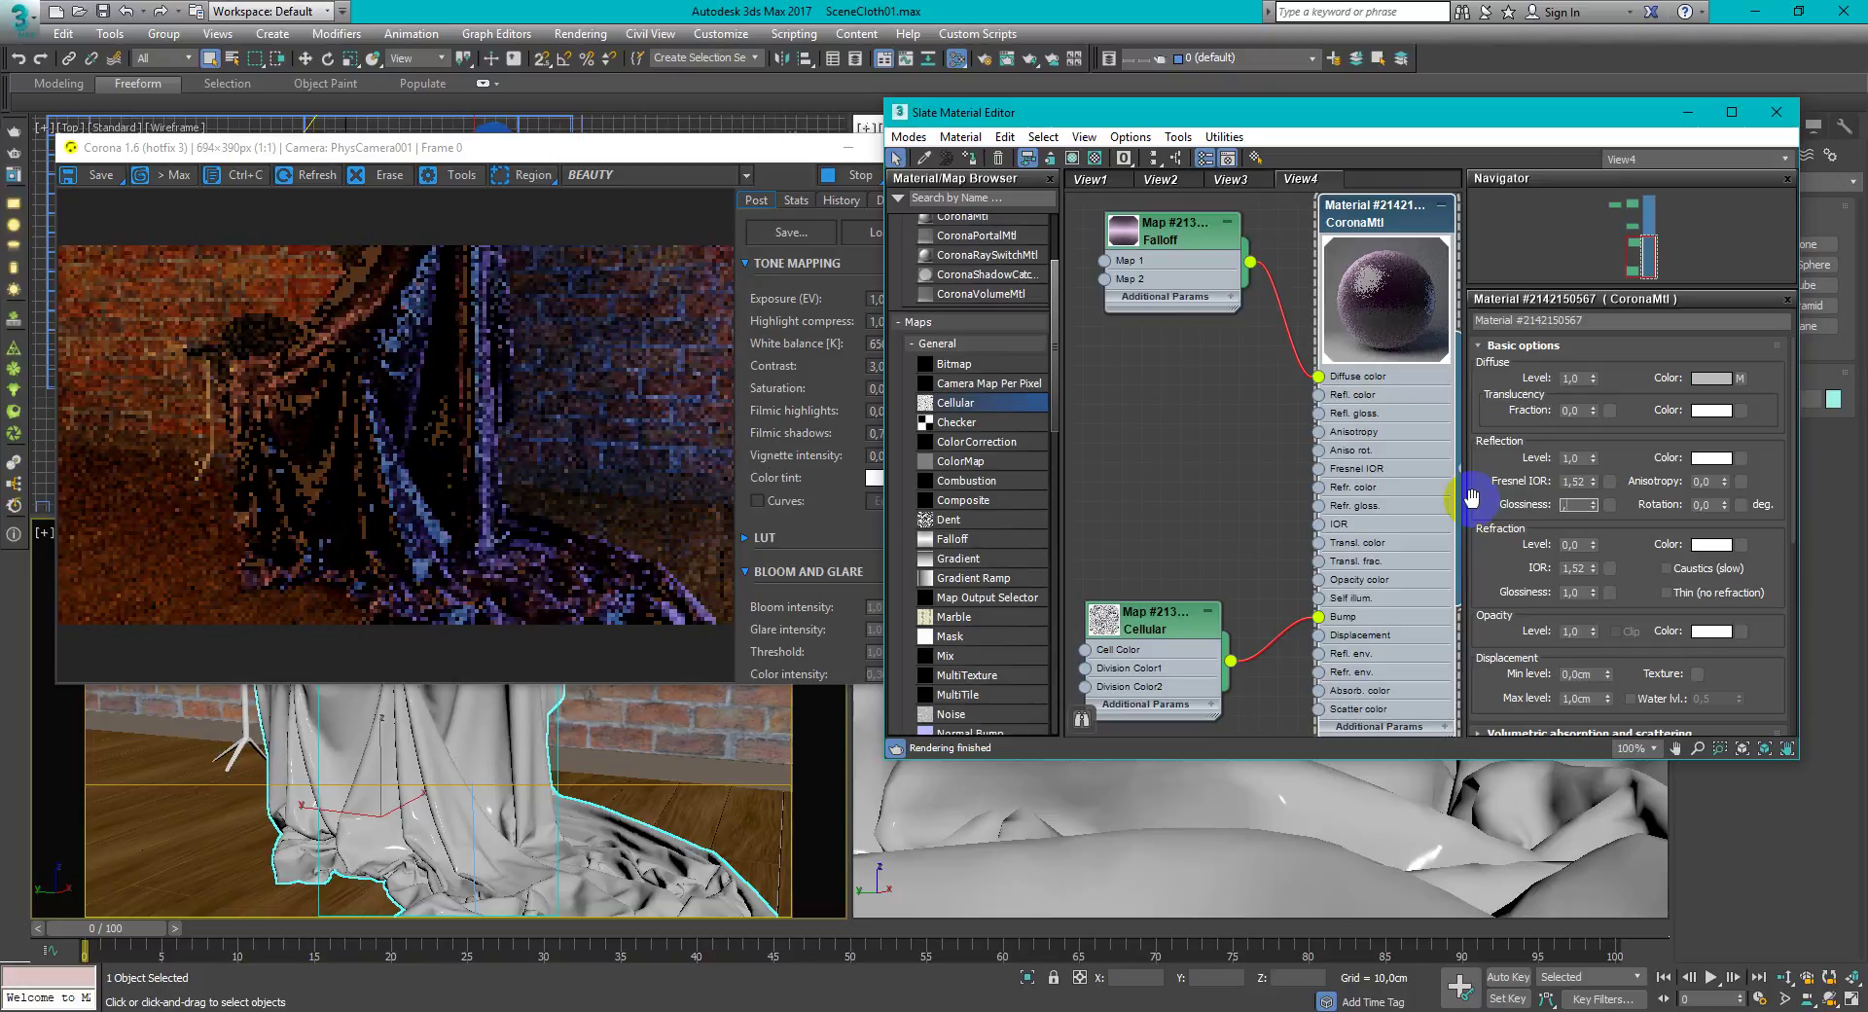
text(0,4)
key(Return)
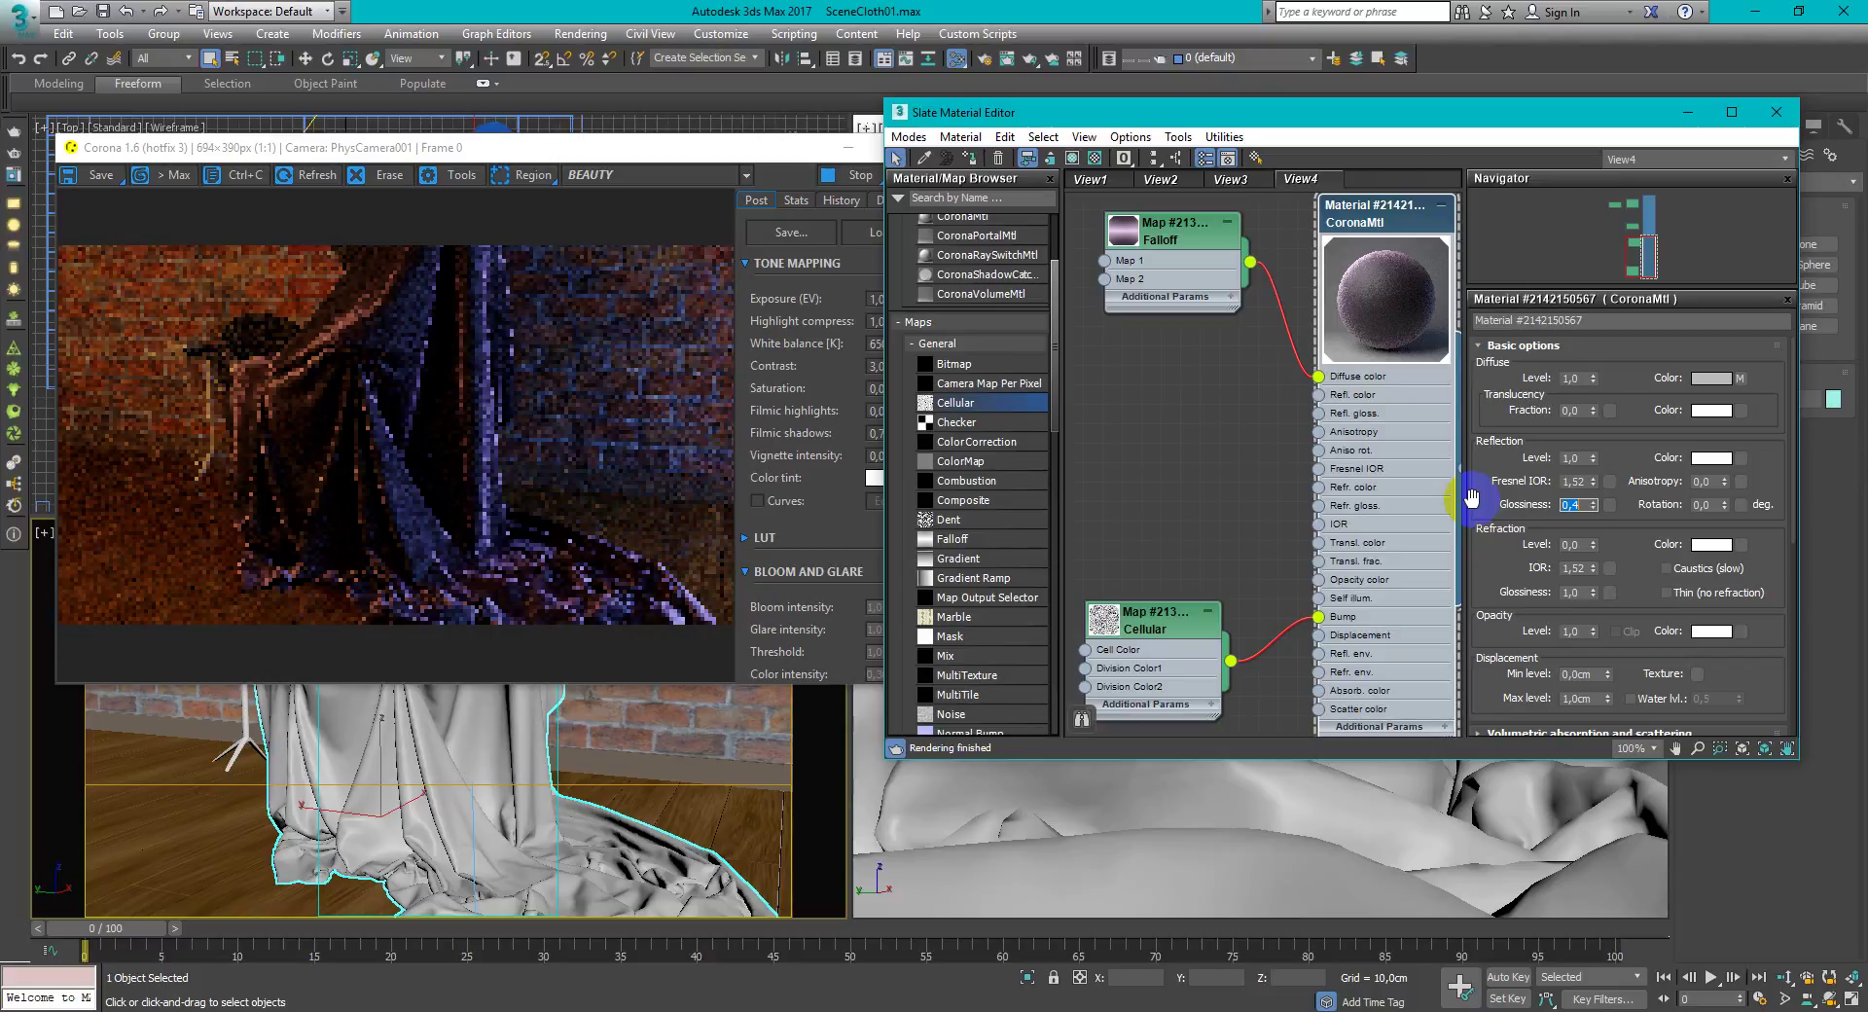
click(1560, 512)
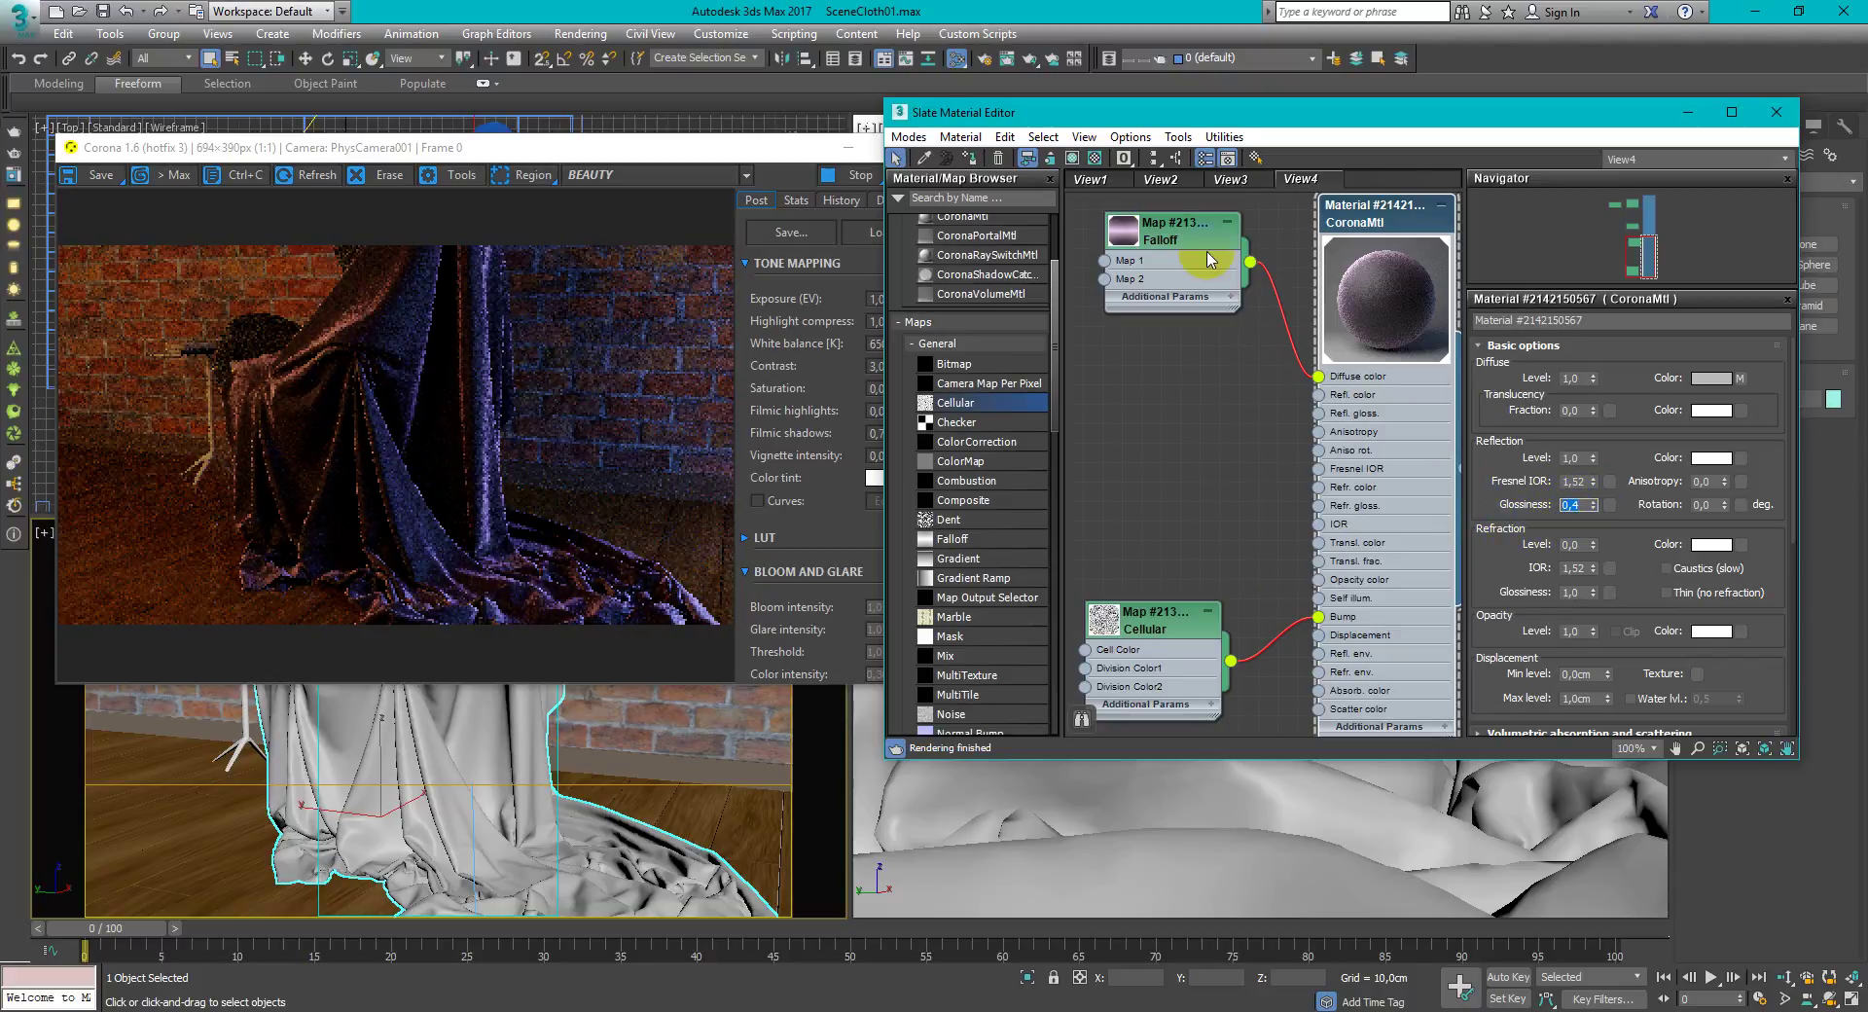
Align the Falloff node above the Cellular node, check its parameters, and reopen the CoronaMtl's settings
drag(1163, 230, 1141, 252)
double_click(1146, 251)
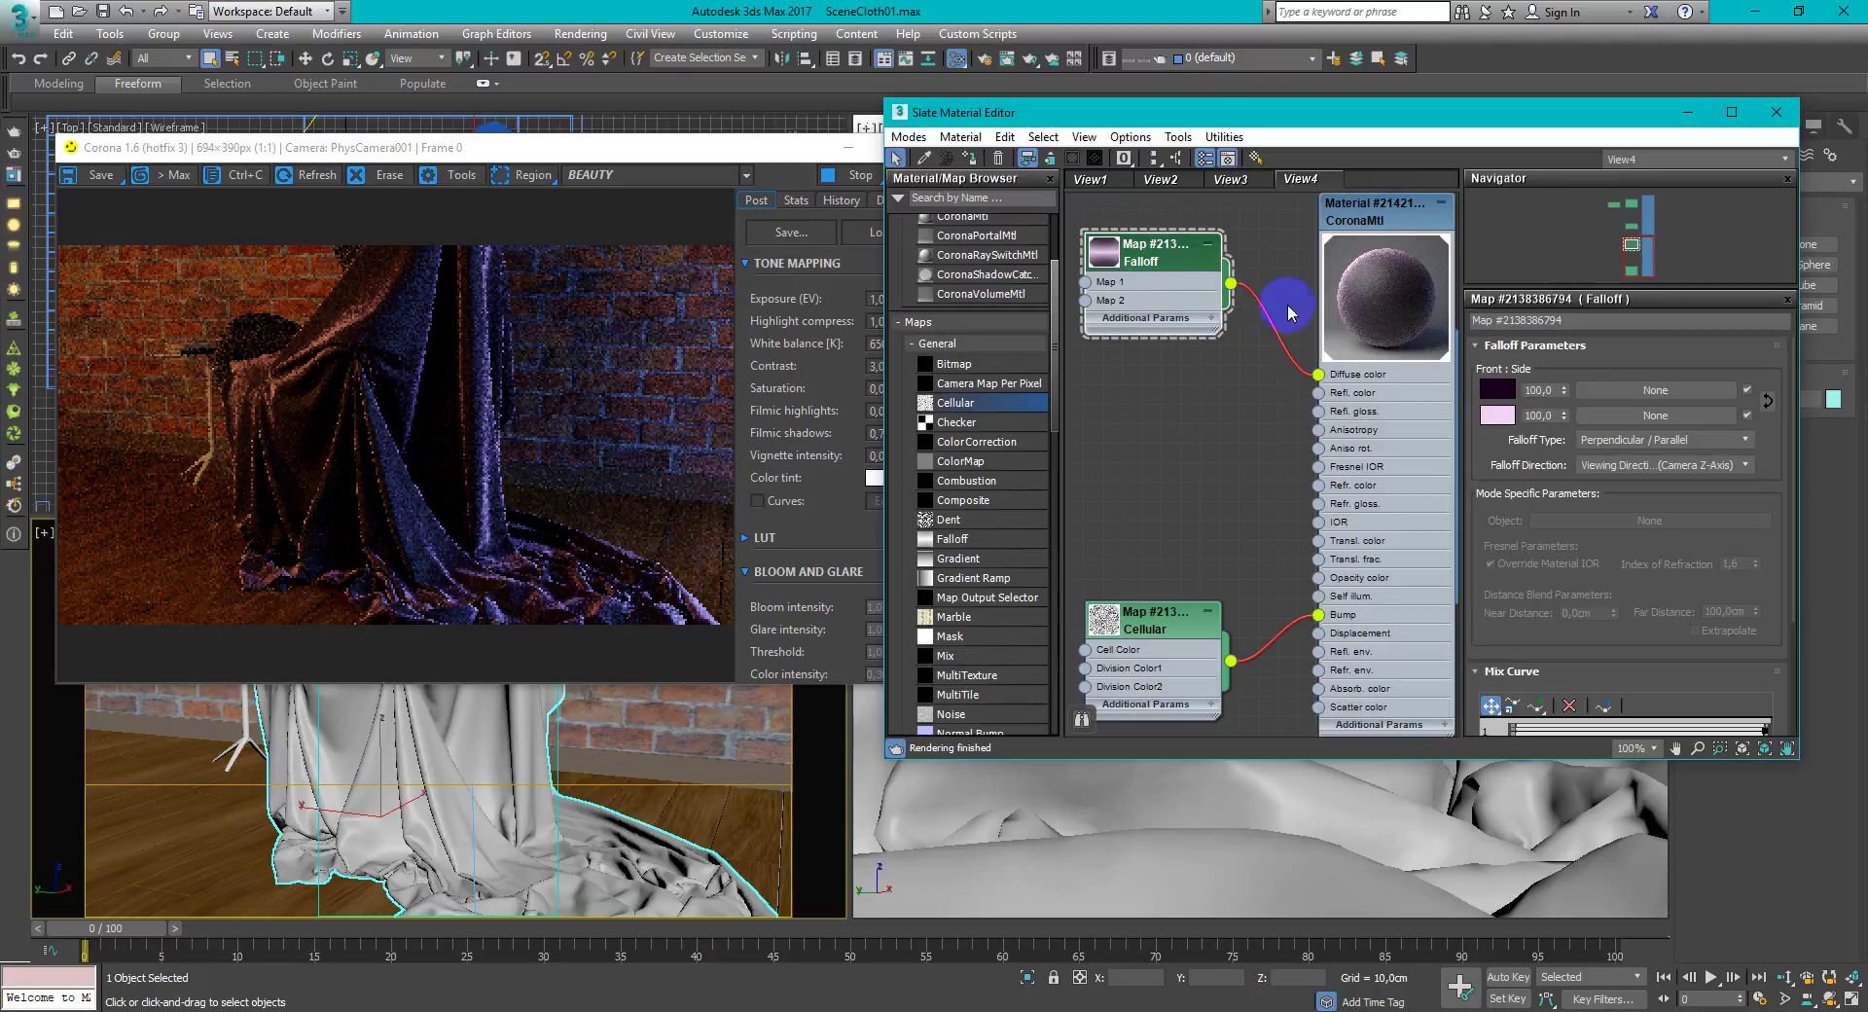
double_click(1372, 212)
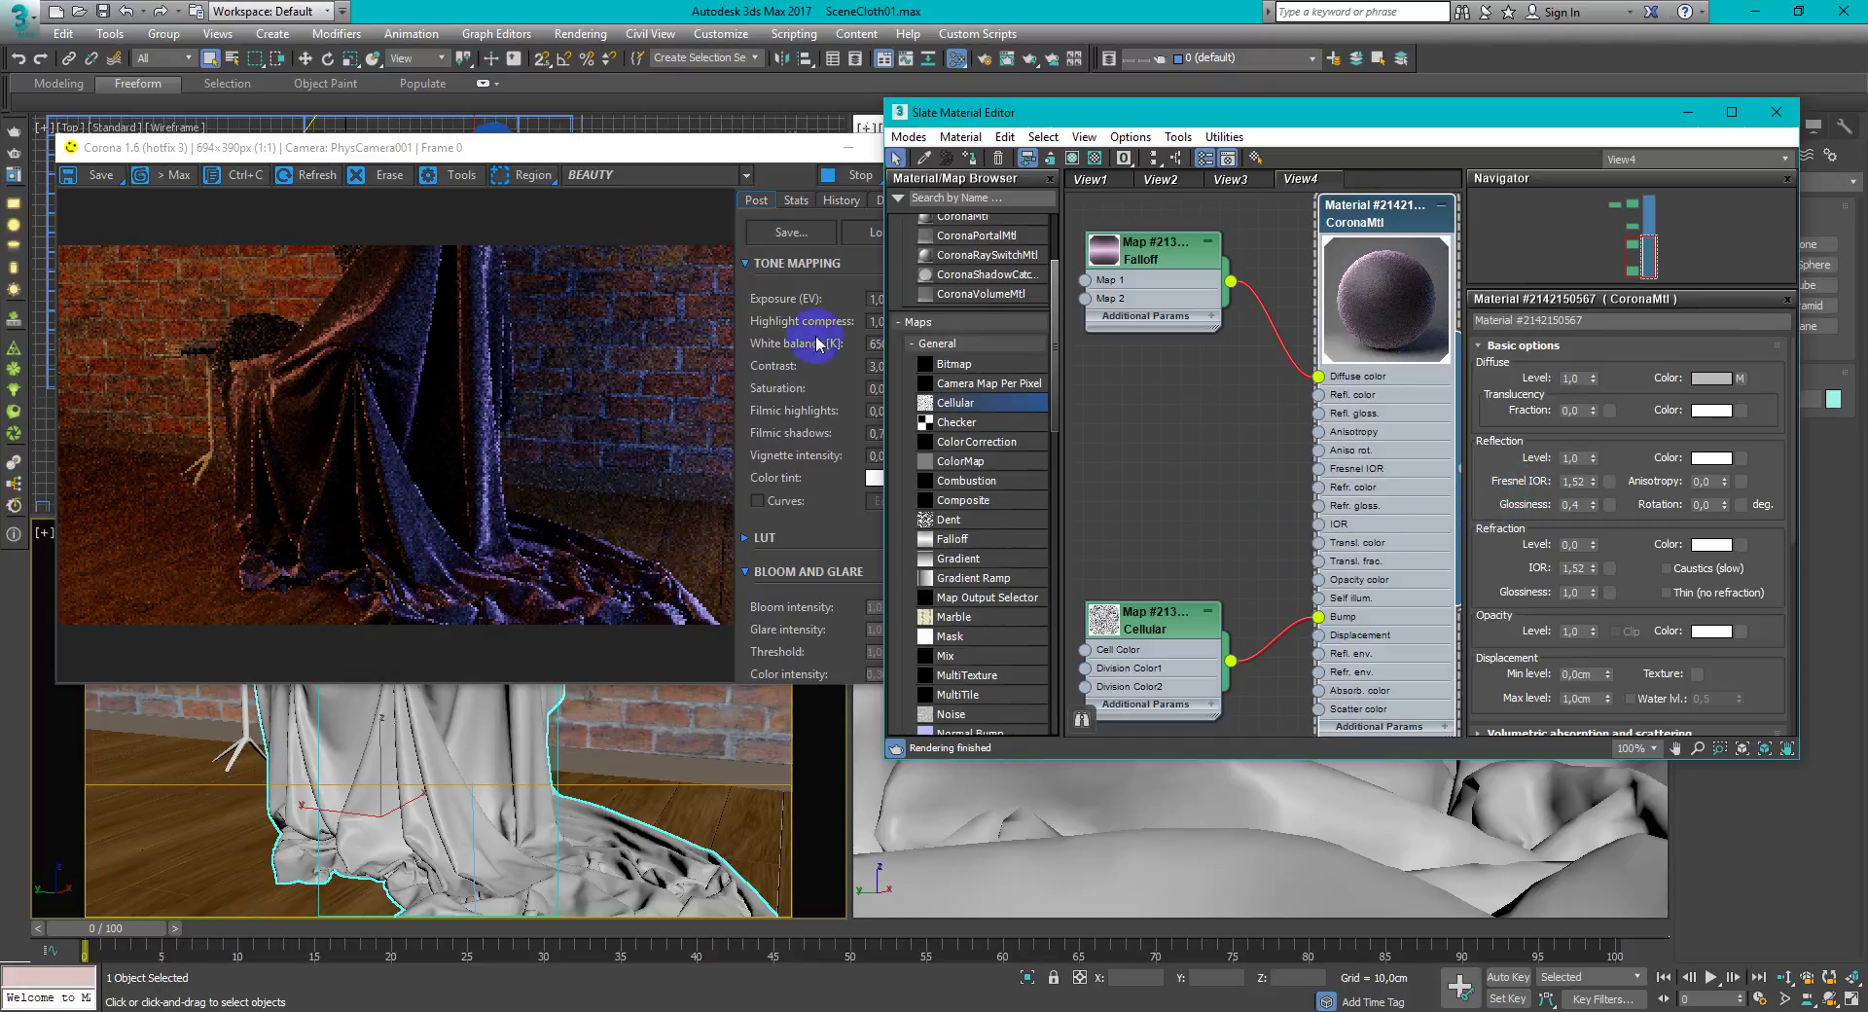
Compare the interactive render with the red velvet reference photo in the browser and return to 3ds Max
click(774, 155)
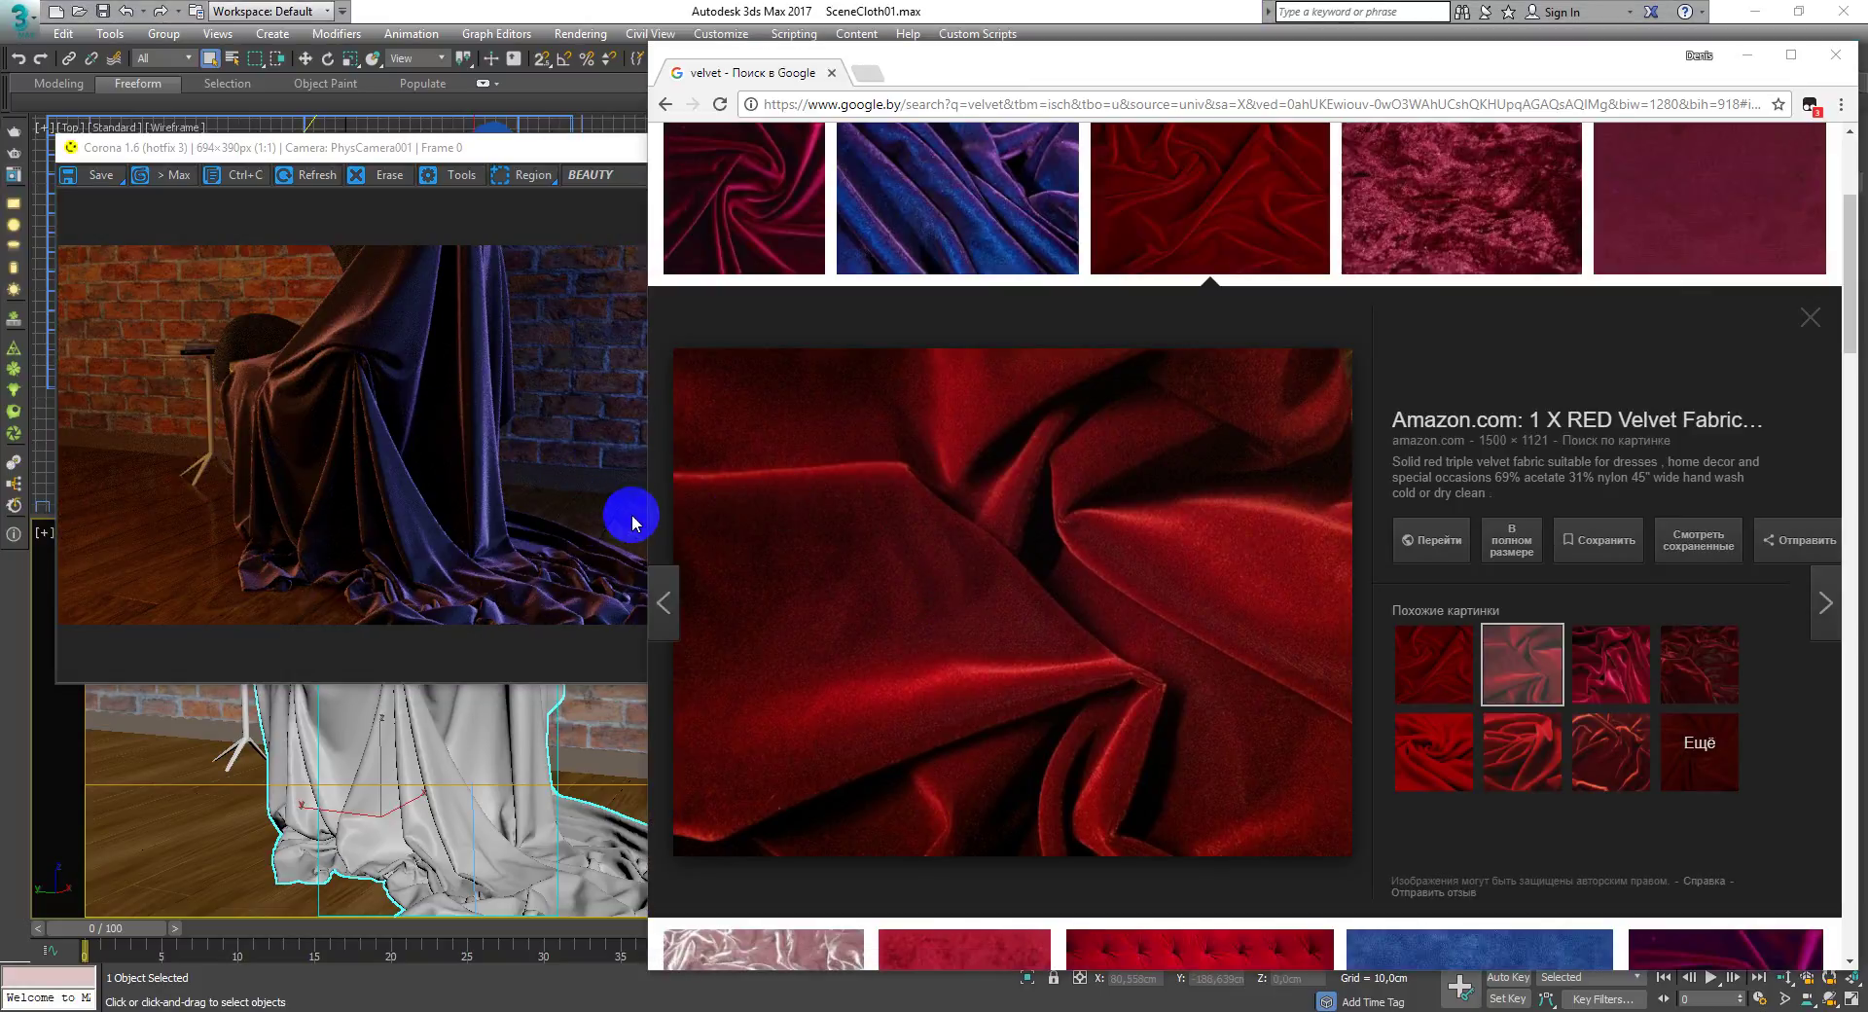
click(1750, 59)
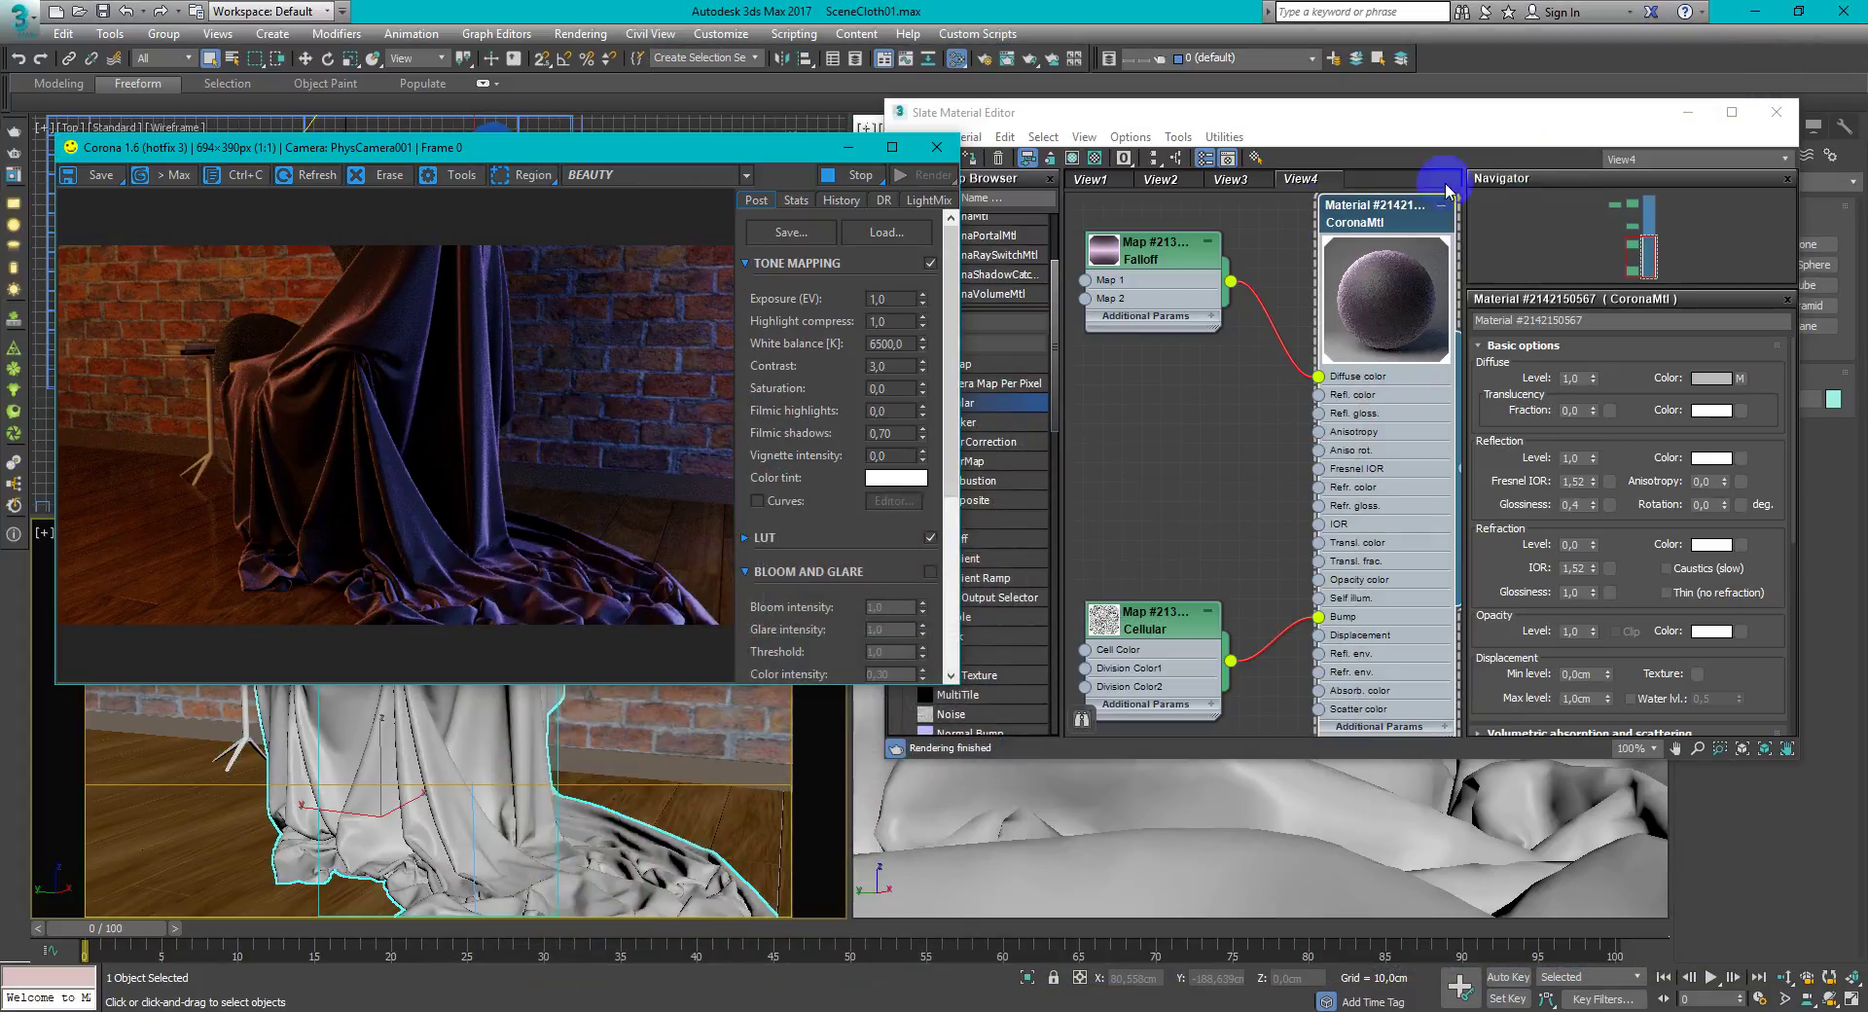